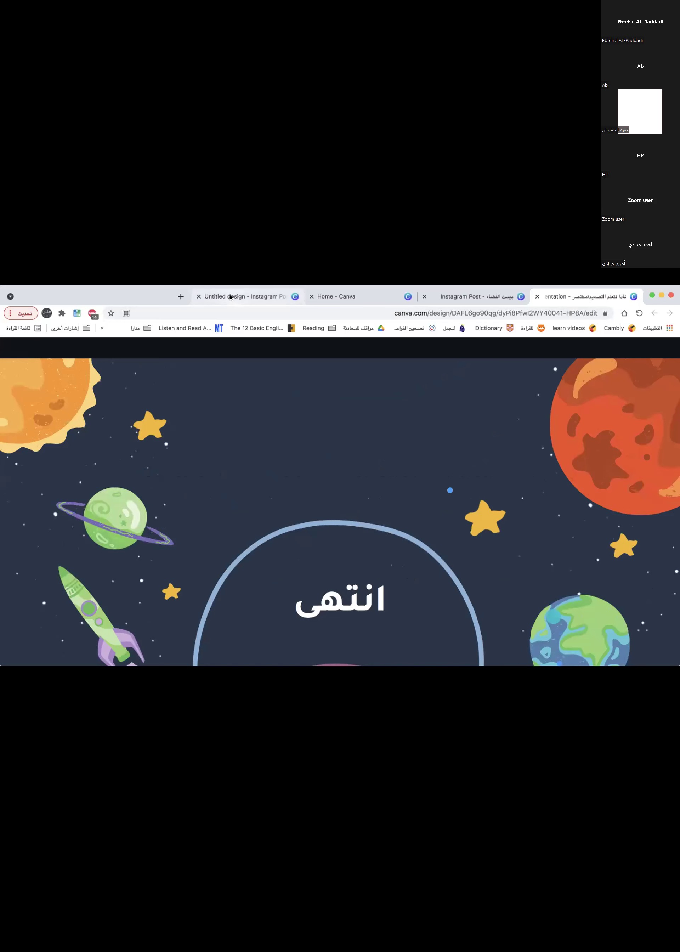
Open the untitled Instagram post design and rename it "منشور الفضاء".
left_click(231, 297)
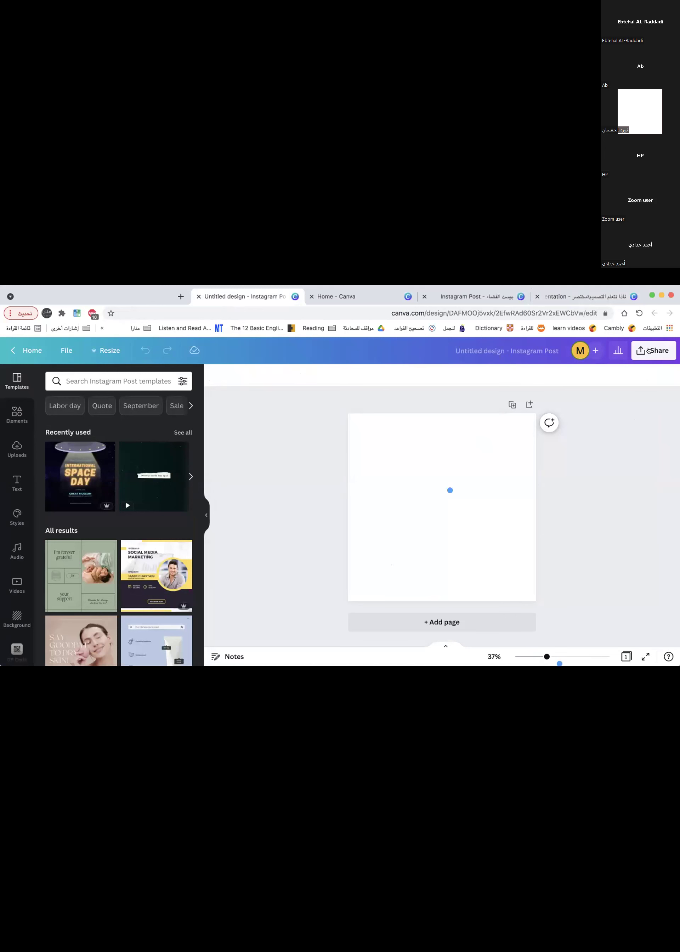
left_click(525, 350)
type("أ")
type("م")
type("نشور الفضاء")
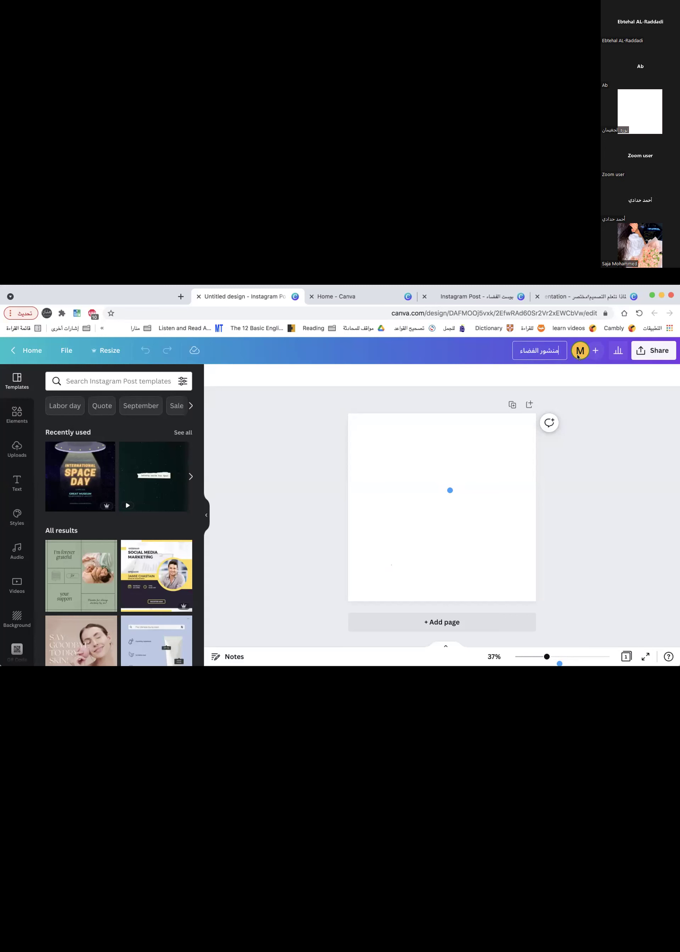
left_click(583, 412)
left_click(437, 533)
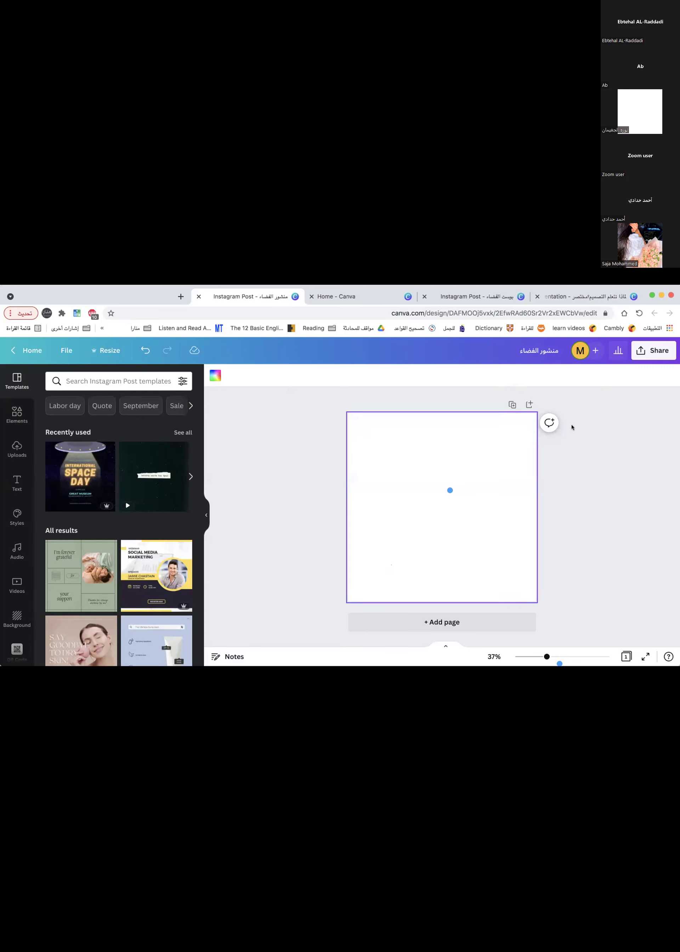
left_click(511, 404)
left_click(510, 405)
left_click(394, 502)
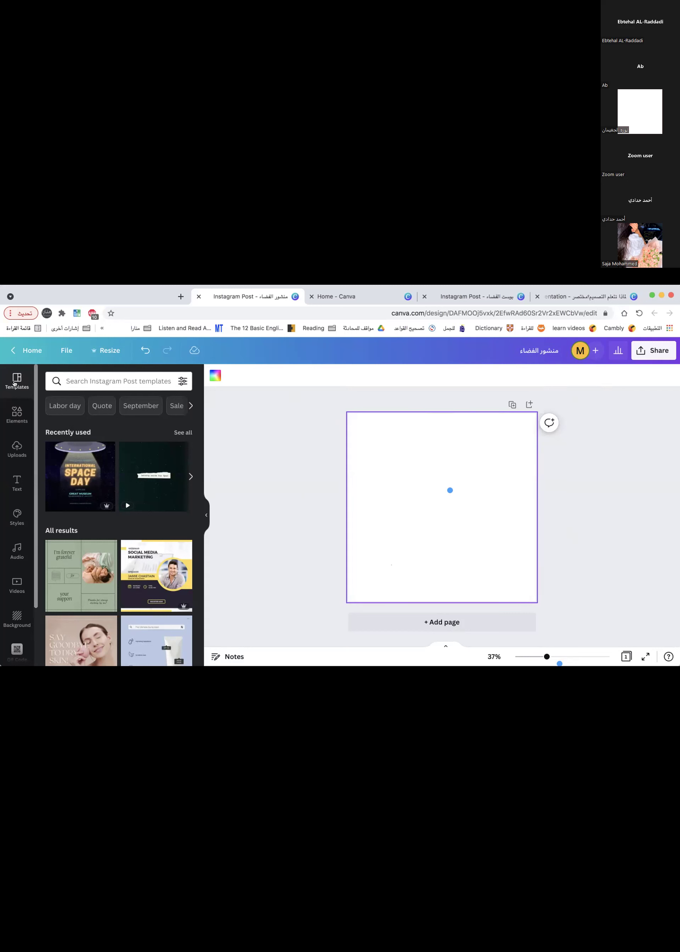
Search the templates for "space" and apply the "to the moon" rocket template to the blank page.
left_click(73, 380)
type("س")
key("BackSpace")
type("space")
key("Return")
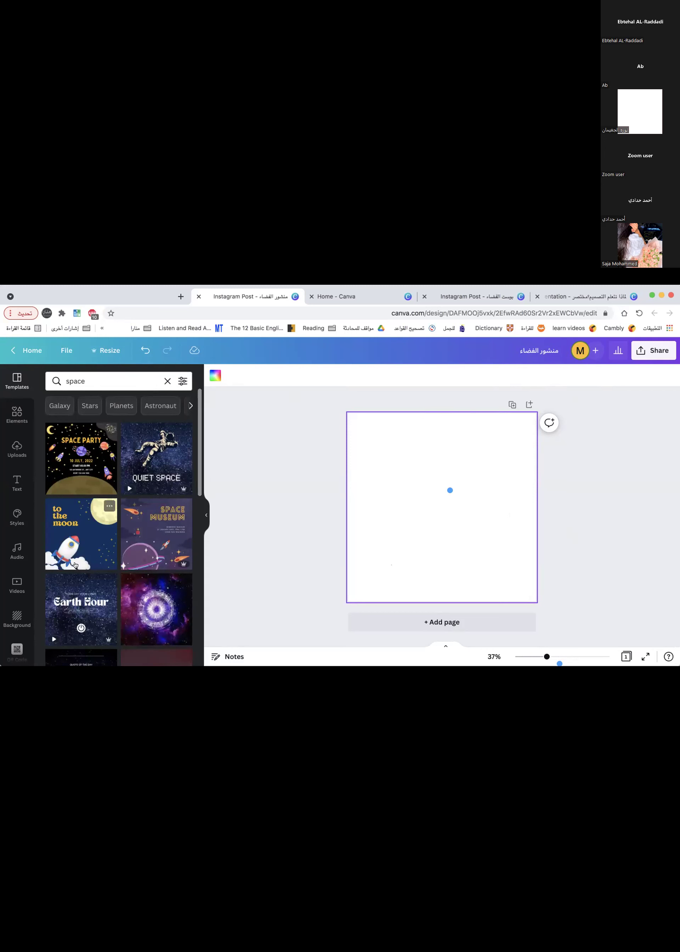
left_click(72, 534)
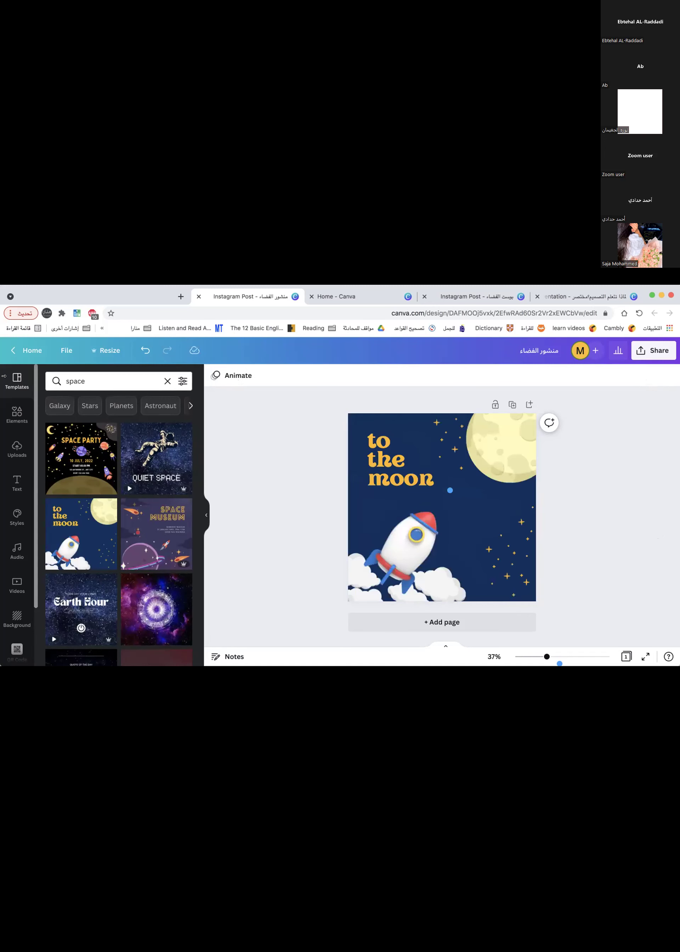
Search the elements library for "spce" and look through the results.
left_click(16, 411)
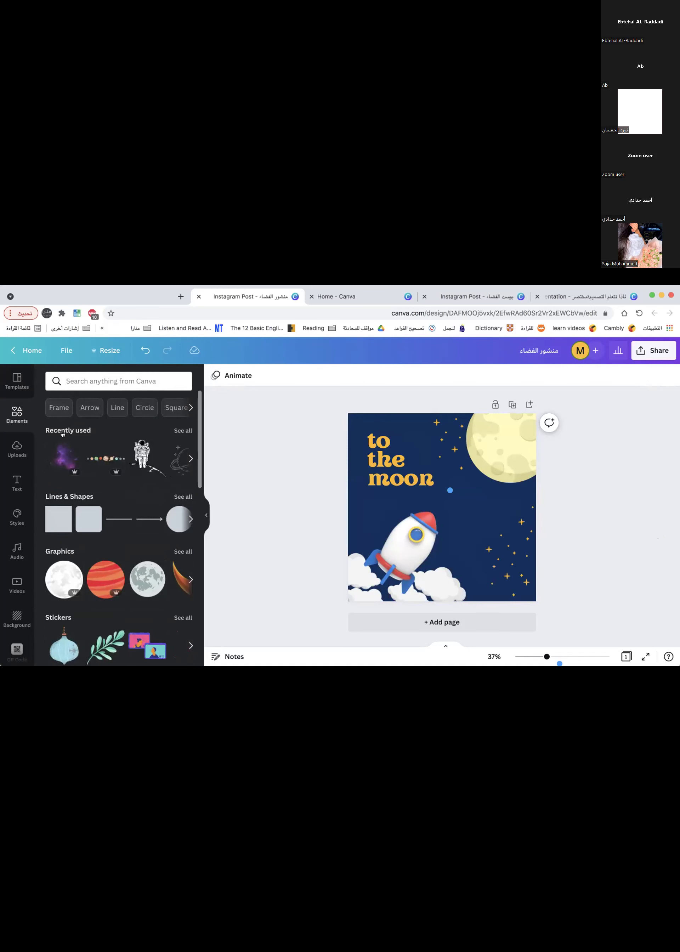
left_click(105, 381)
type("spce")
key("Return")
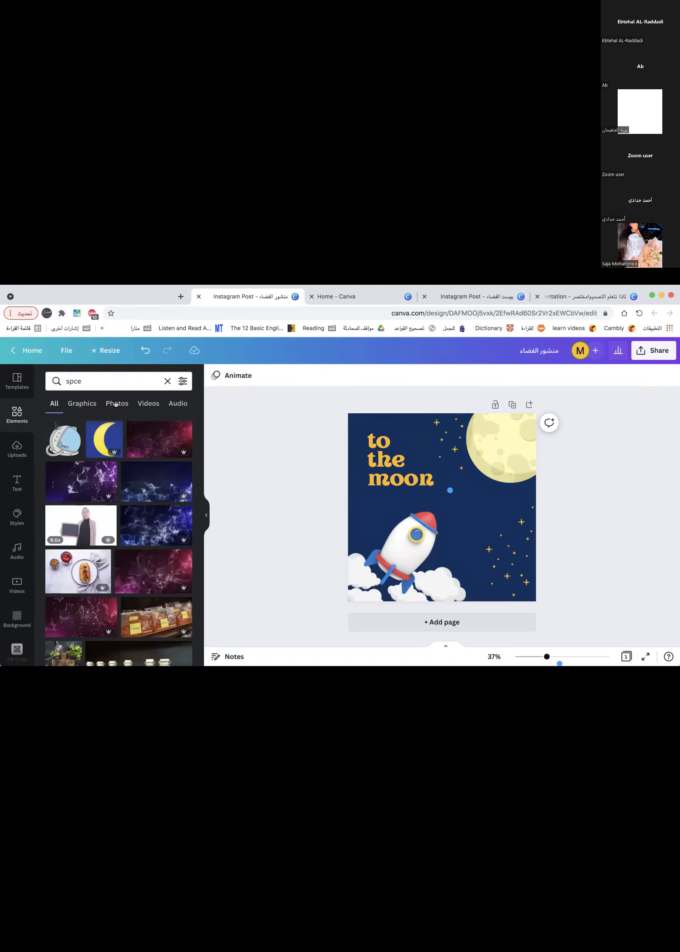
scroll(122, 522, "down", 2)
scroll(122, 522, "down", 5)
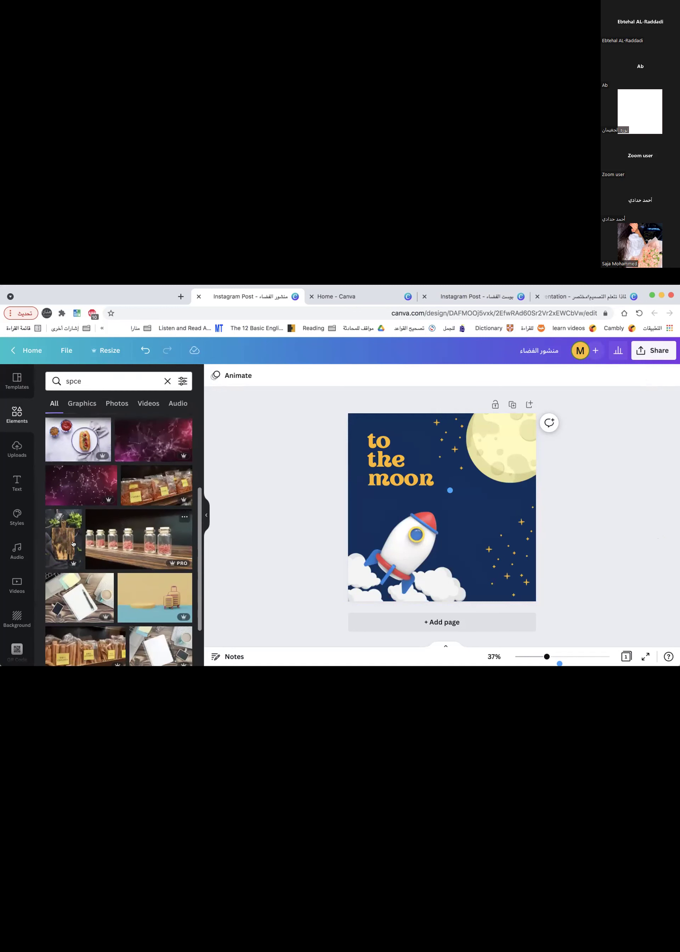
scroll(126, 603, "down", 5)
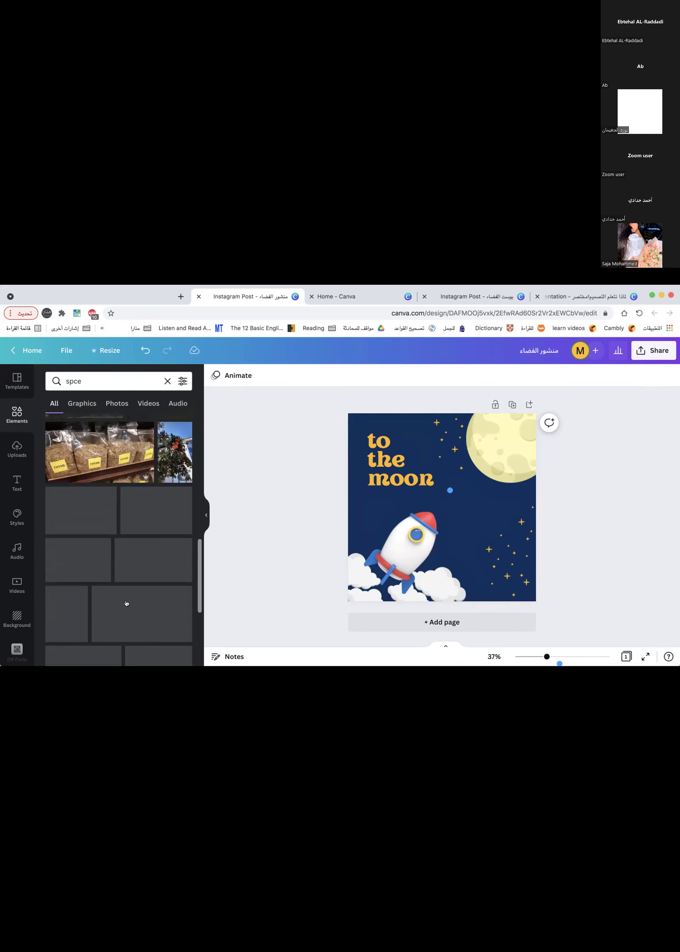
scroll(126, 603, "down", 3)
scroll(121, 521, "up", 15)
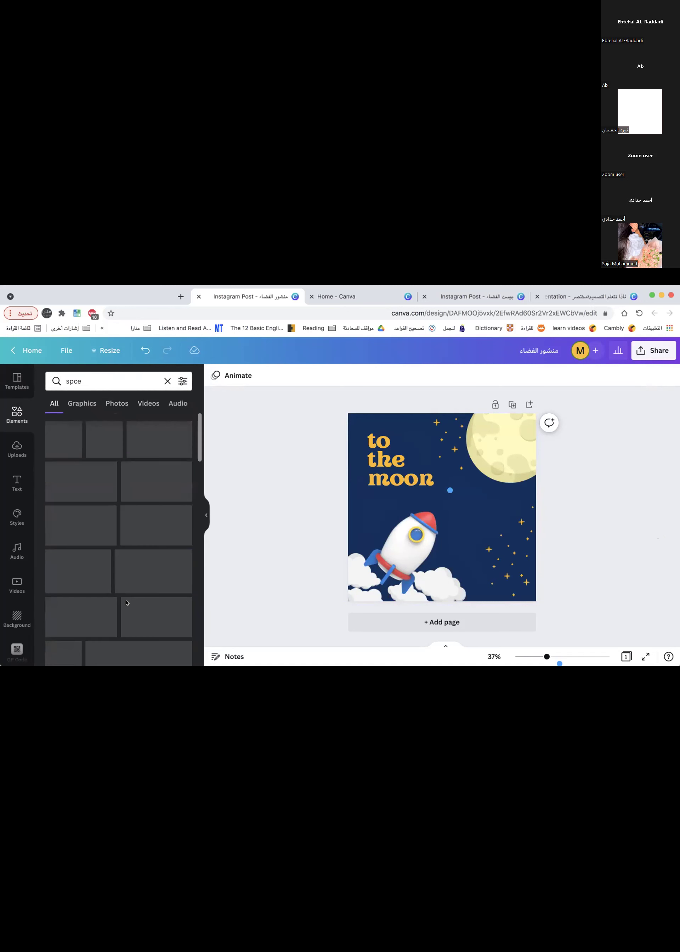
Clear the element search and add the recently used purple nebula graphic to the page.
left_click(167, 381)
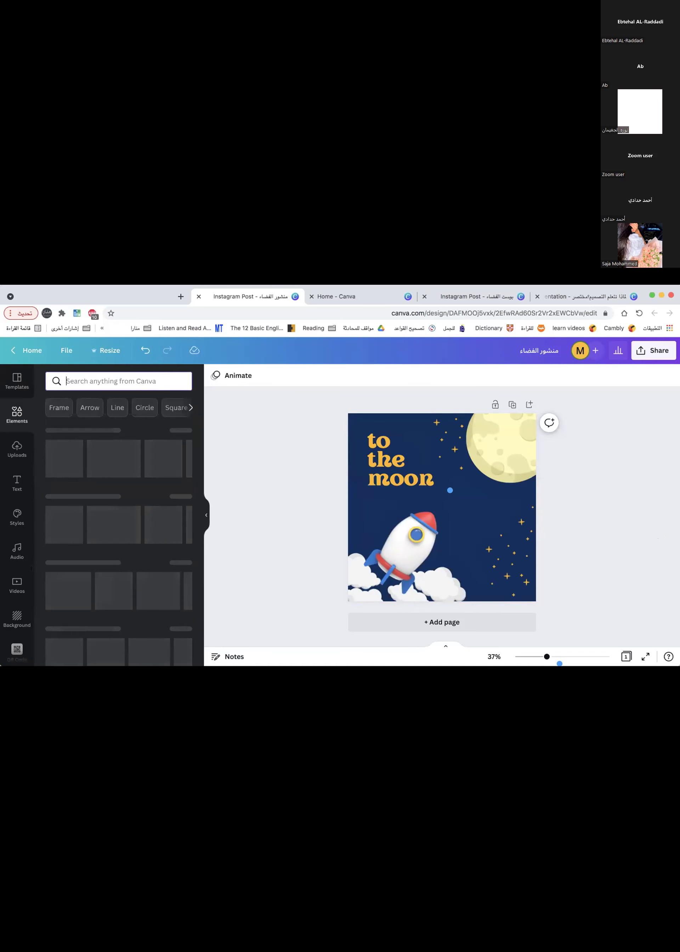
left_click(64, 457)
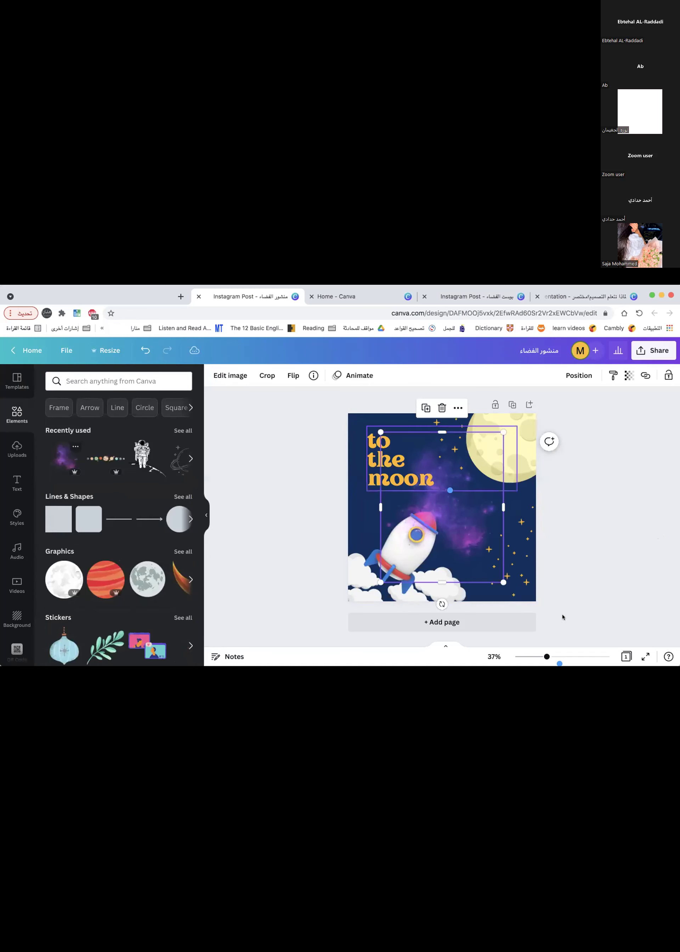
Add a subheading reading "تعريف الفضاء" just below the "to the moon" title.
left_click(17, 448)
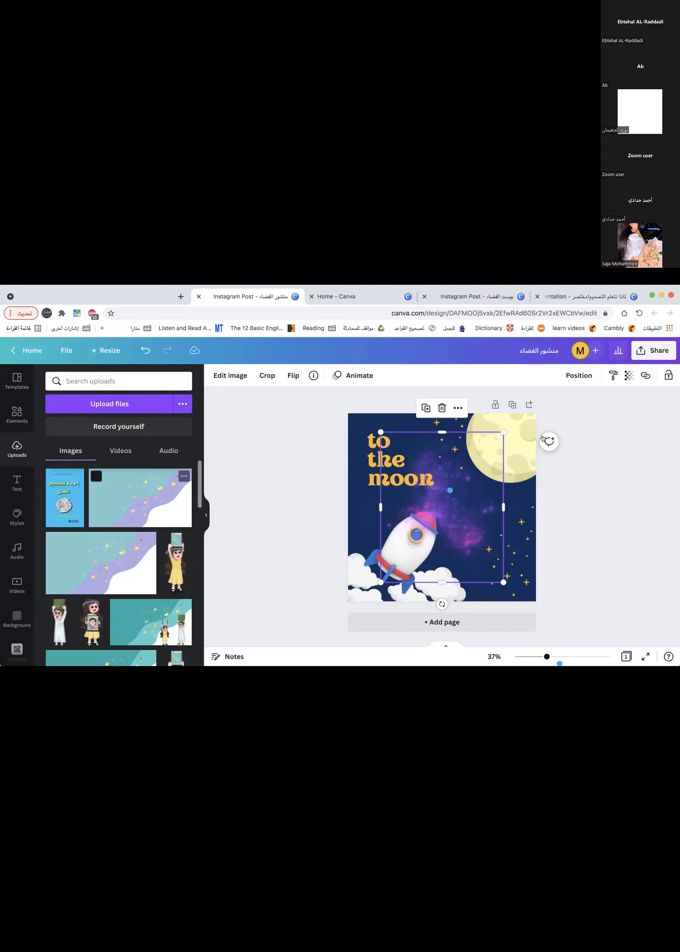
left_click(8, 487)
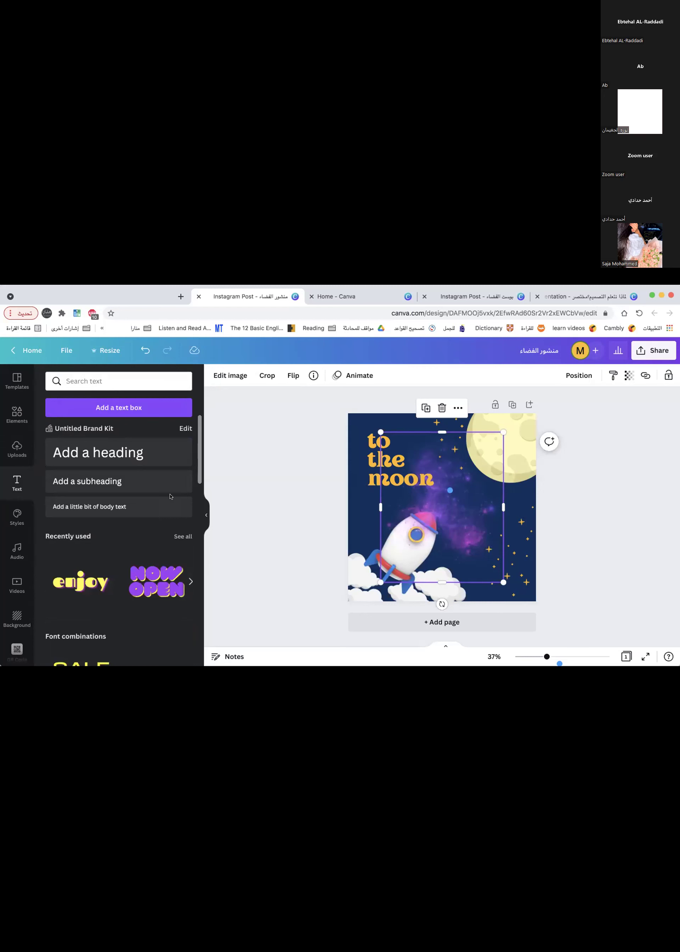
scroll(157, 592, "down", 5)
scroll(158, 592, "down", 7)
scroll(139, 547, "up", 15)
left_click(125, 483)
left_click_drag(458, 587, 467, 494)
type("j")
type("تعريف الف")
type("ضاء")
Set the whole "تعريف الفضاء" text to the Tajawal Bold font at size 65.
key("ctrl+a")
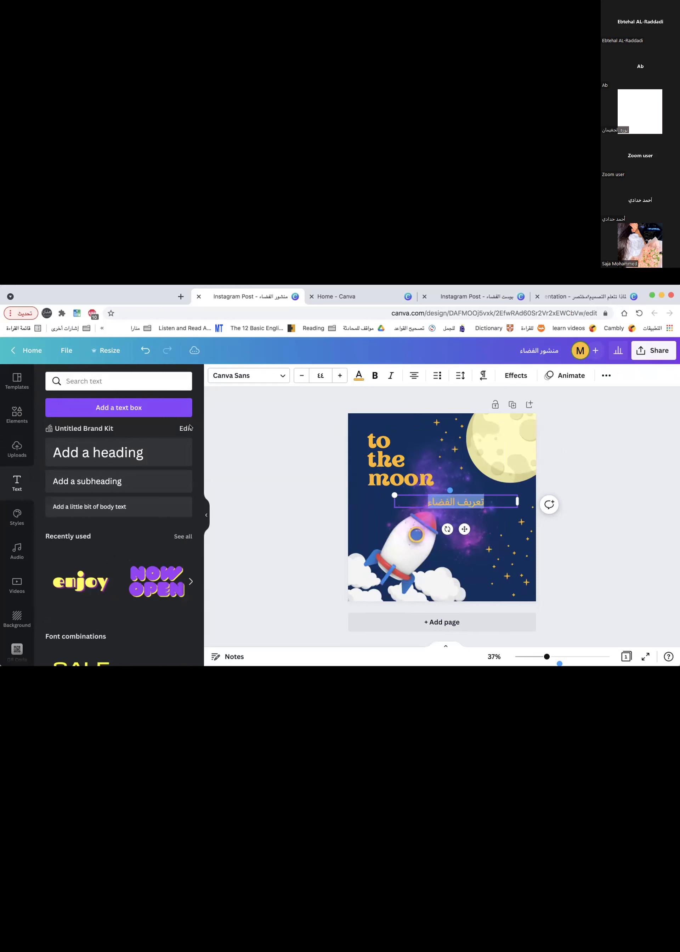
left_click(269, 381)
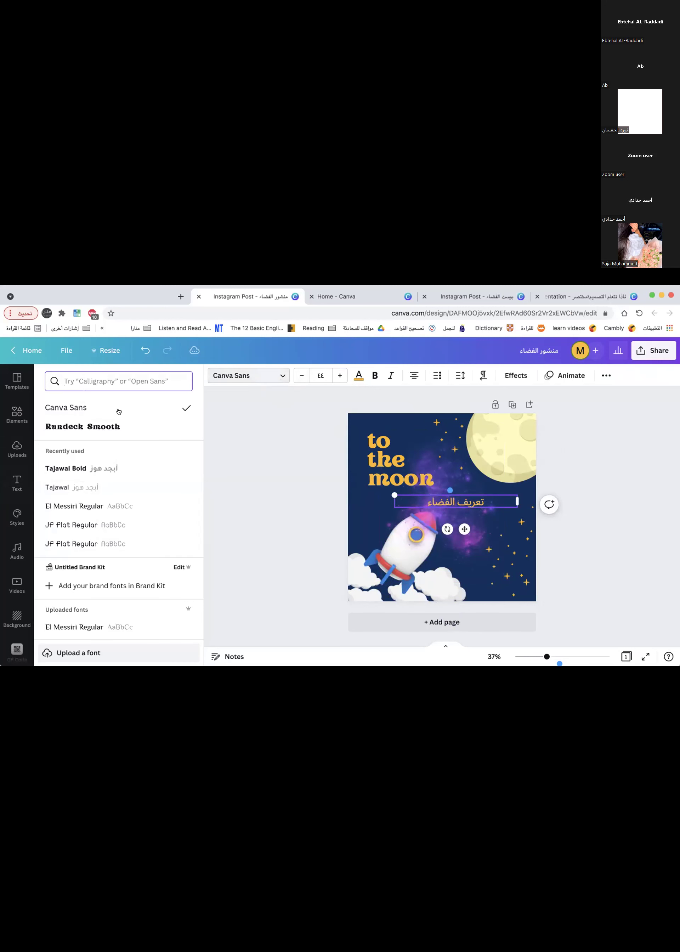
left_click(96, 468)
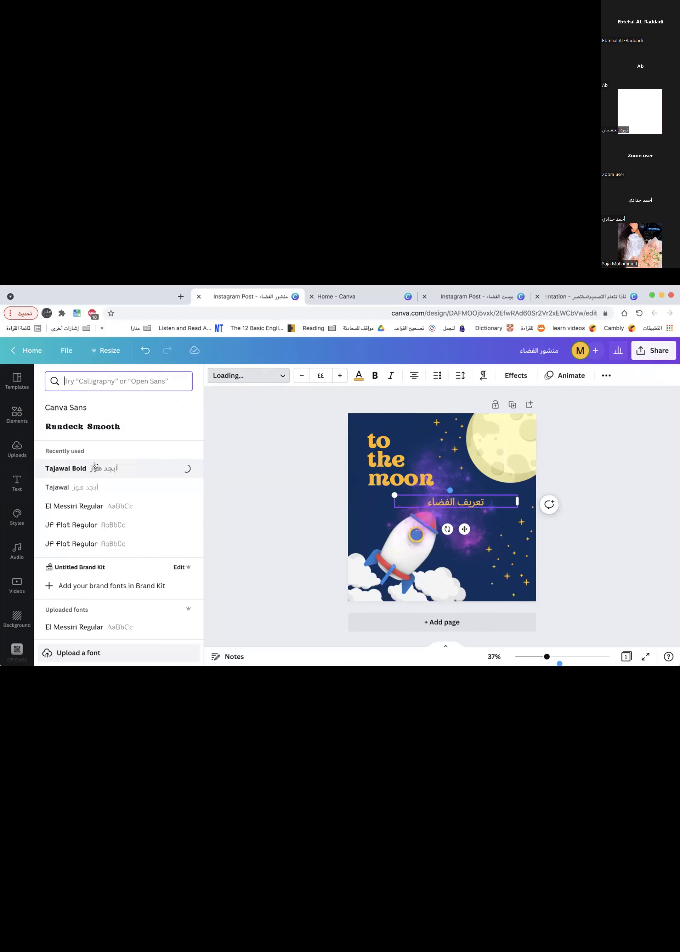
left_click(340, 375)
left_click(339, 375)
left_click(340, 374)
left_click(340, 375)
left_click(339, 375)
left_click(340, 374)
left_click(339, 375)
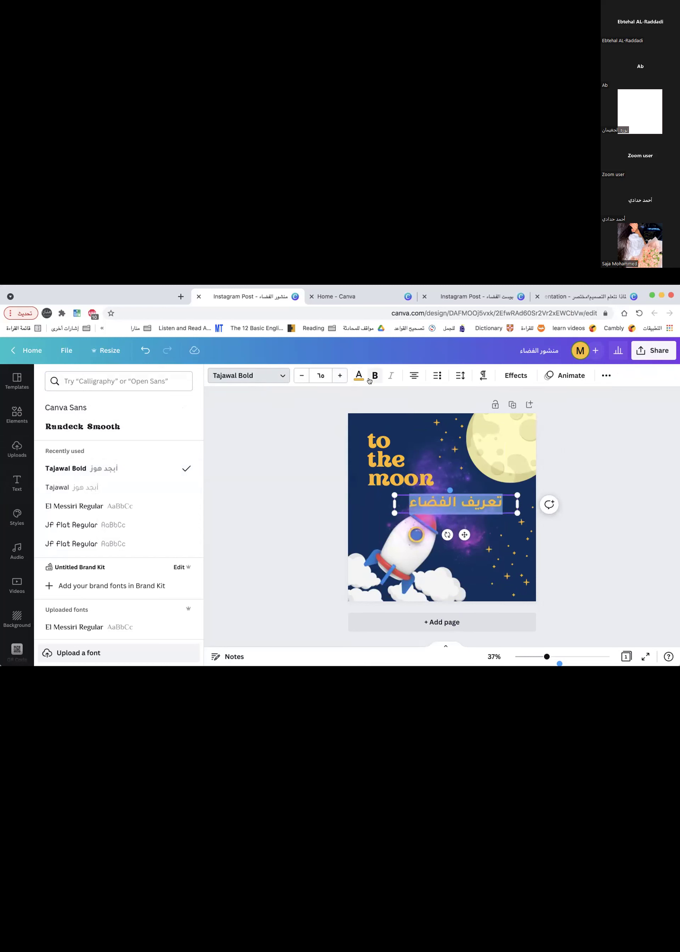
Try the navy document color on the "تعريف الفضاء" text and restore the orange one.
left_click(358, 375)
left_click(80, 424)
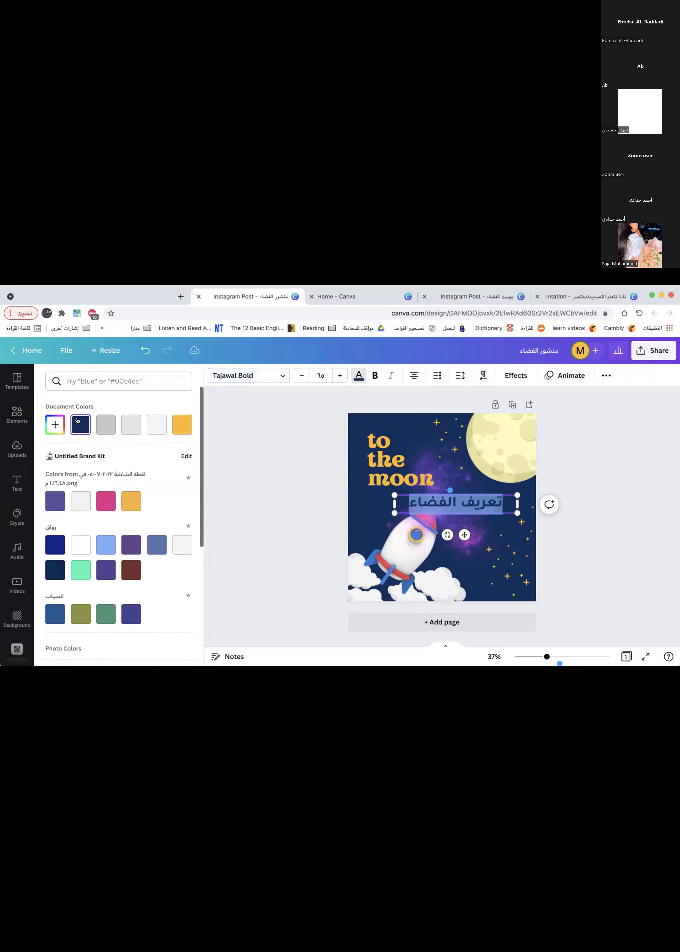
left_click(173, 420)
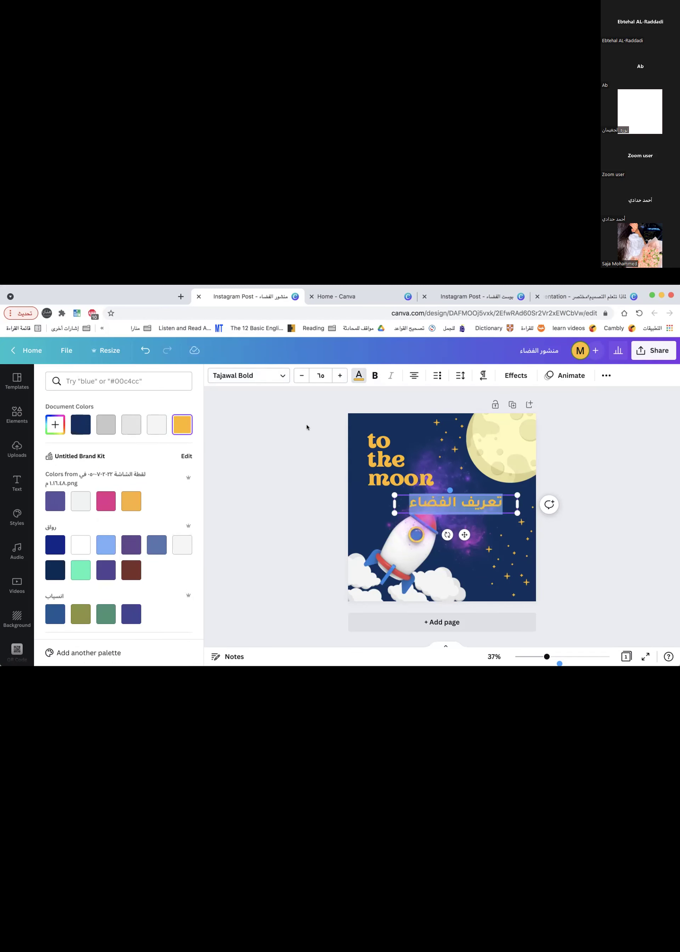
Make the "تعريف الفضاء" text bold, cycle its alignment back to center, and toggle a bulleted list on and off.
left_click(373, 376)
left_click(415, 374)
left_click(415, 374)
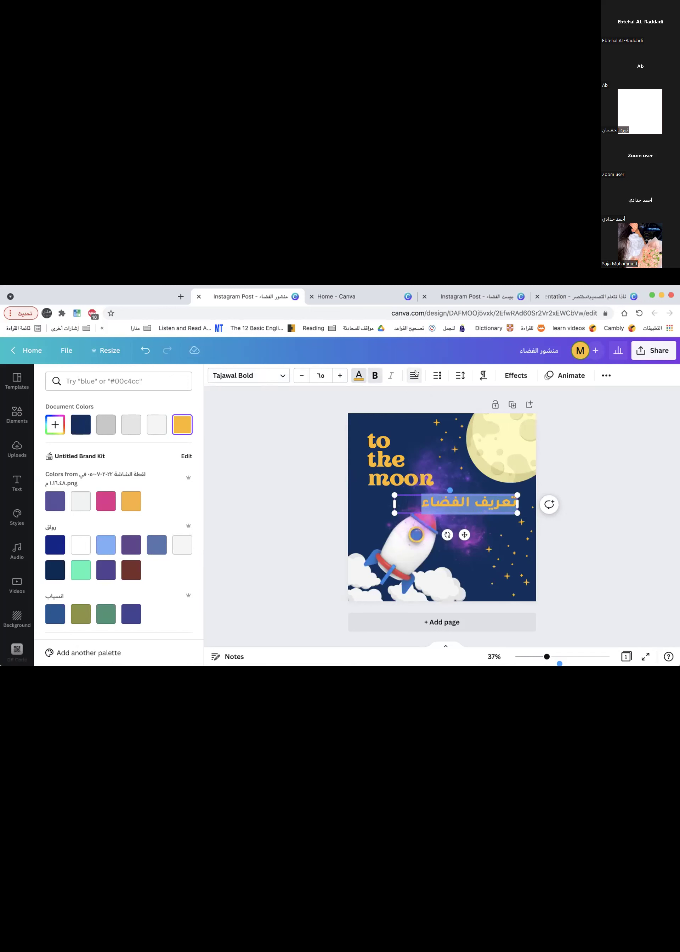
left_click(415, 373)
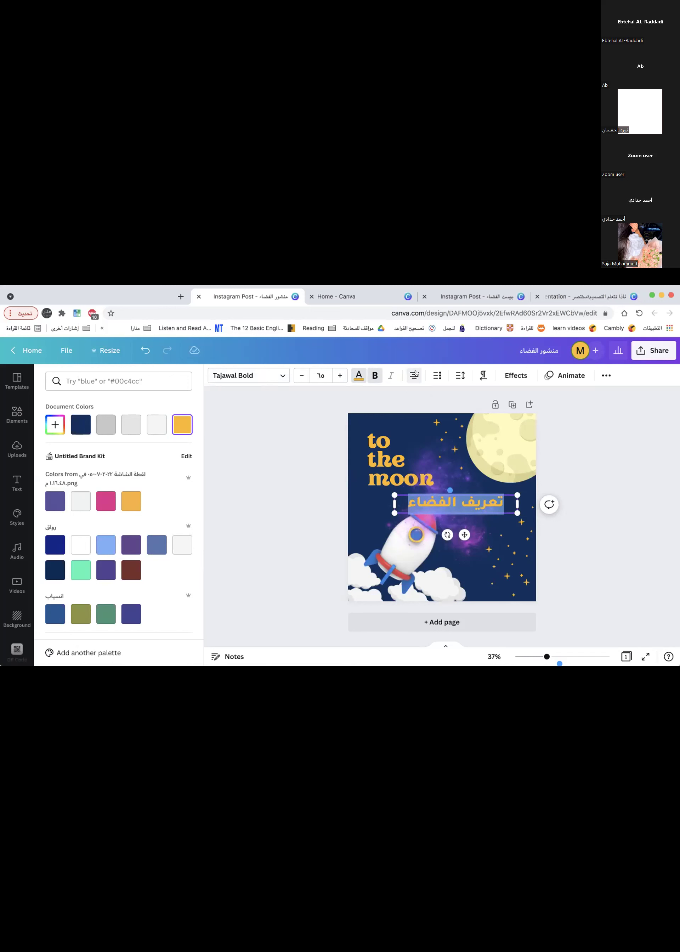
left_click(438, 375)
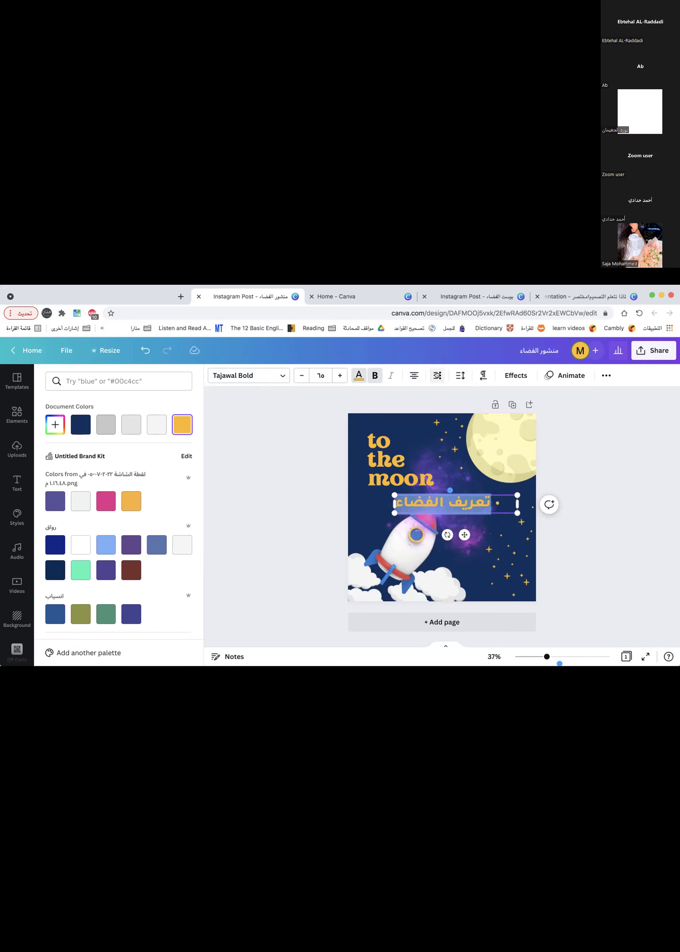
left_click(438, 376)
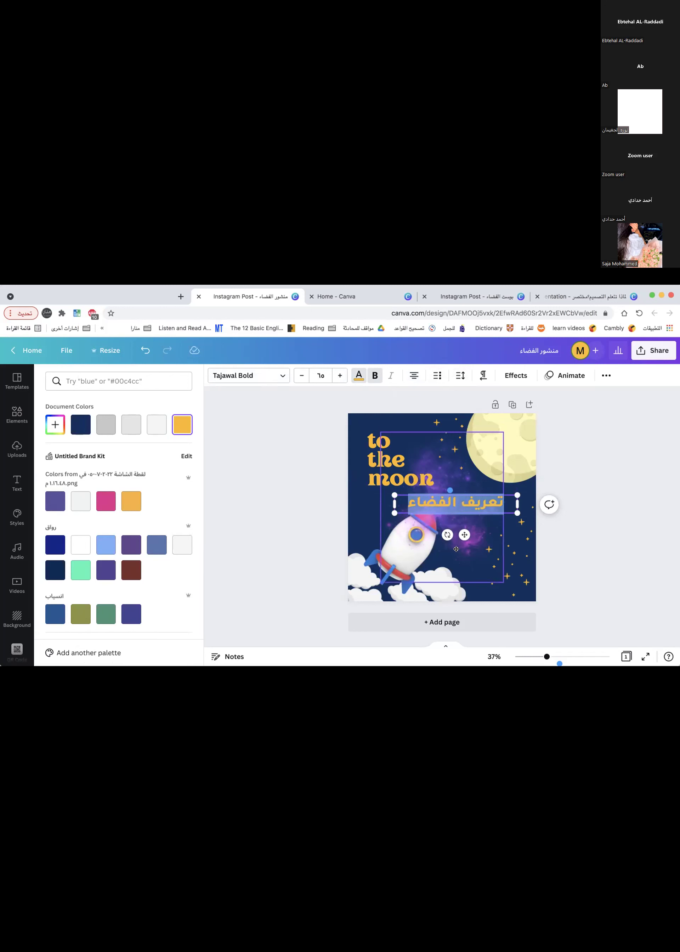
Try several text effects, including Splice, on the "تعريف الفضاء" text and settle on Neon.
left_click(513, 376)
left_click(116, 499)
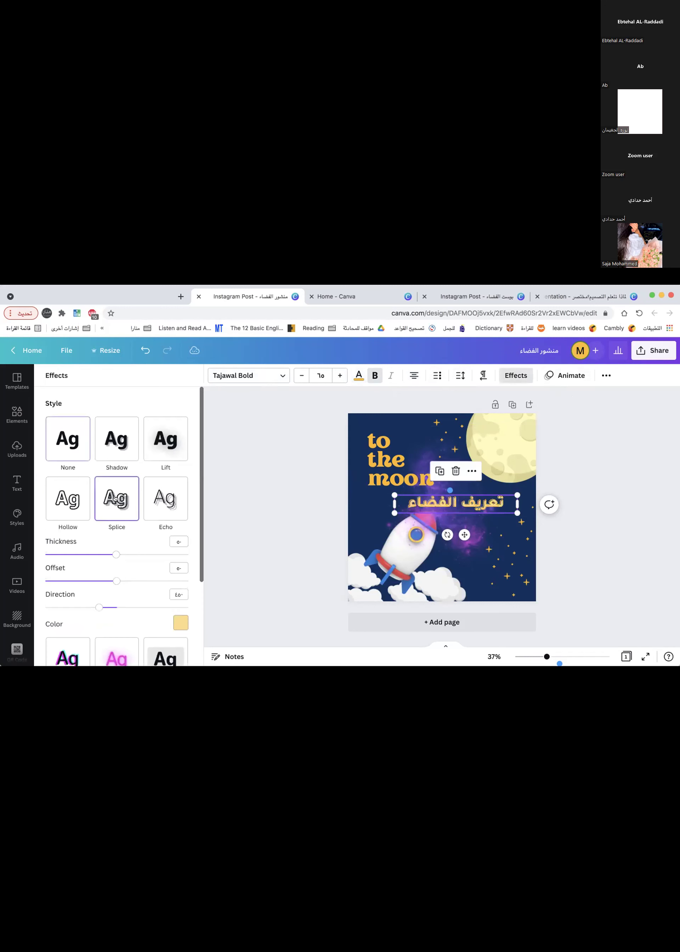
left_click(168, 499)
left_click(164, 435)
left_click(107, 524)
left_click(103, 655)
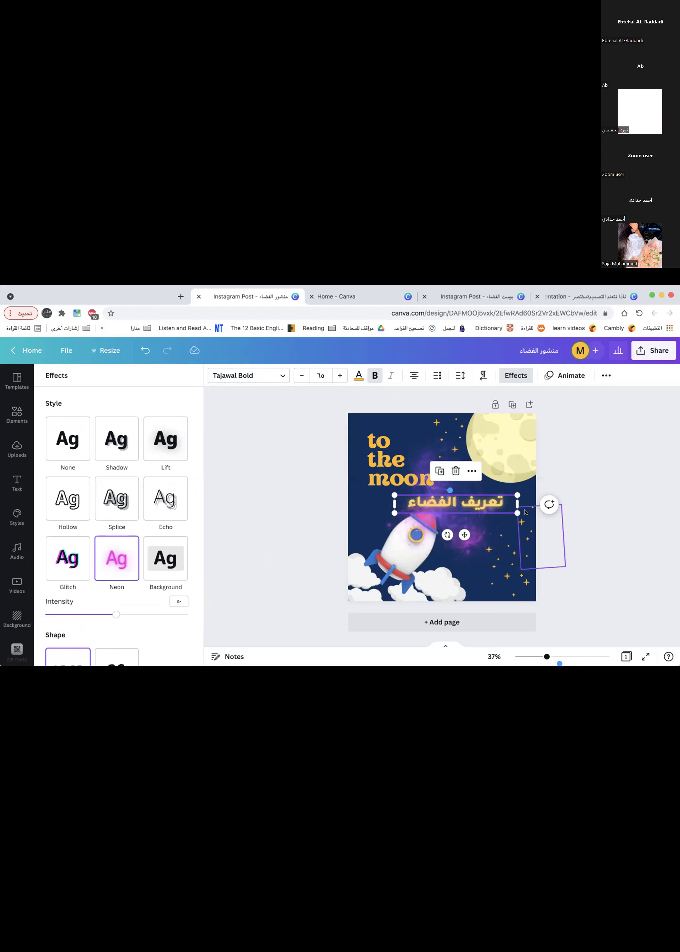
Delete the "to the moon" title and put the "تعريف الفضاء" text in its place, scaled to size 57.9.
left_click(398, 460)
key("Delete")
left_click_drag(473, 515, 407, 472)
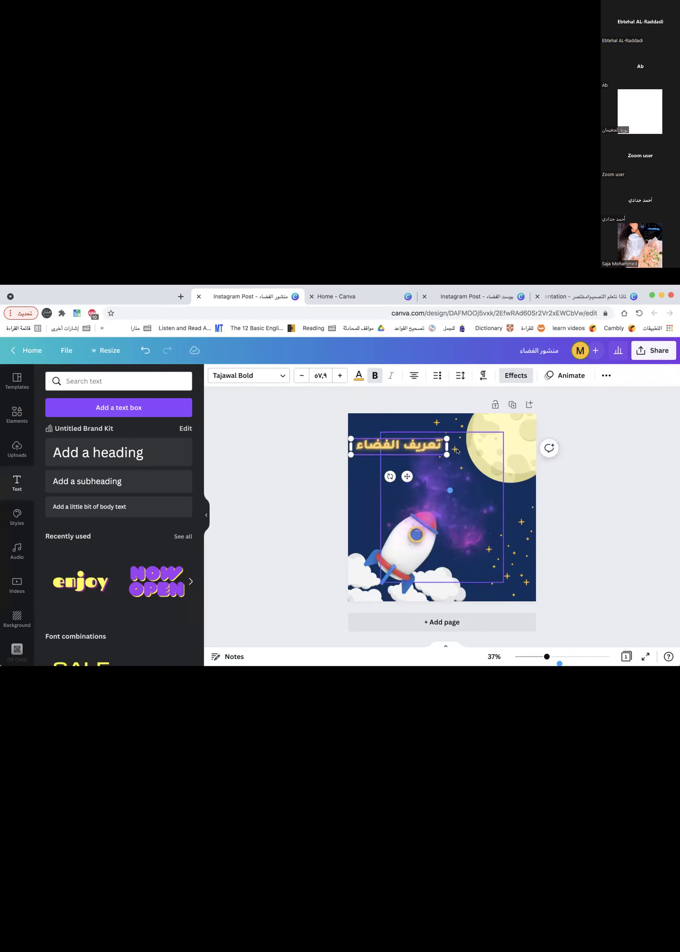
left_click(295, 516)
Try the "رواق" brand color palette on the page and undo it.
left_click(16, 519)
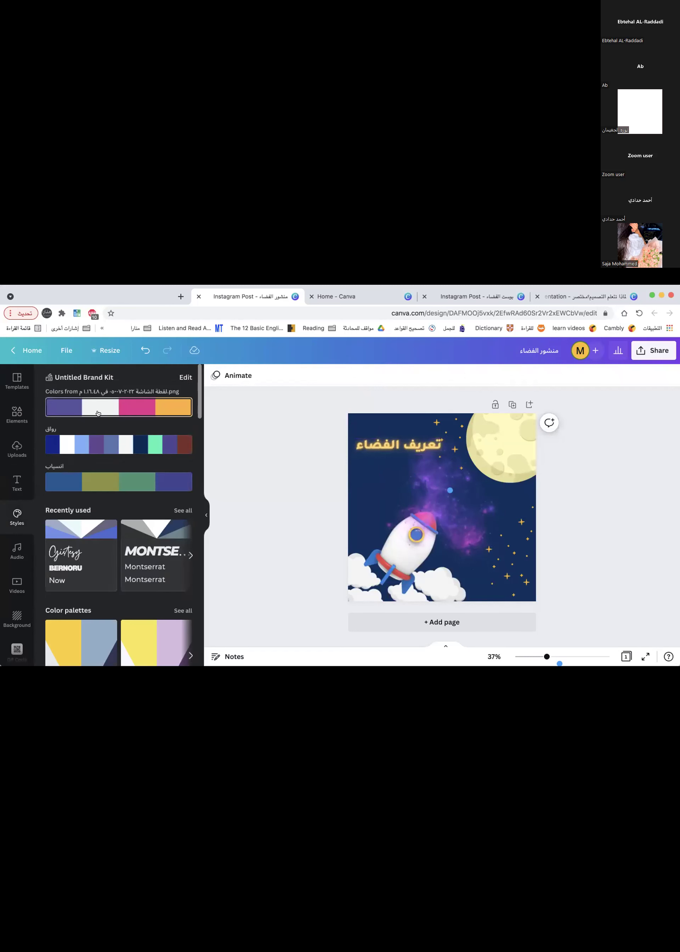
left_click(130, 449)
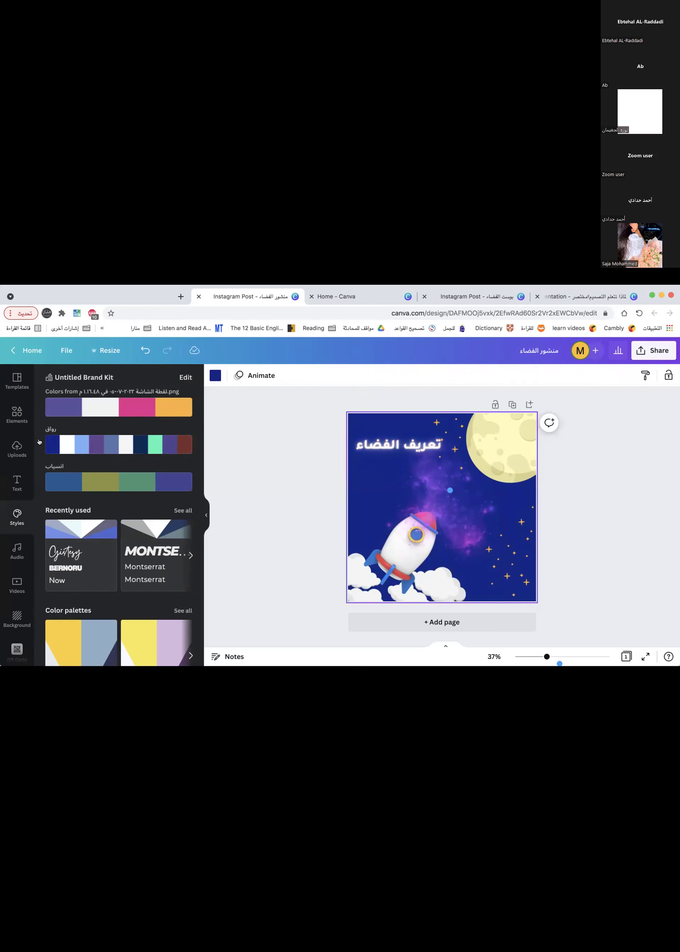
key("super+z")
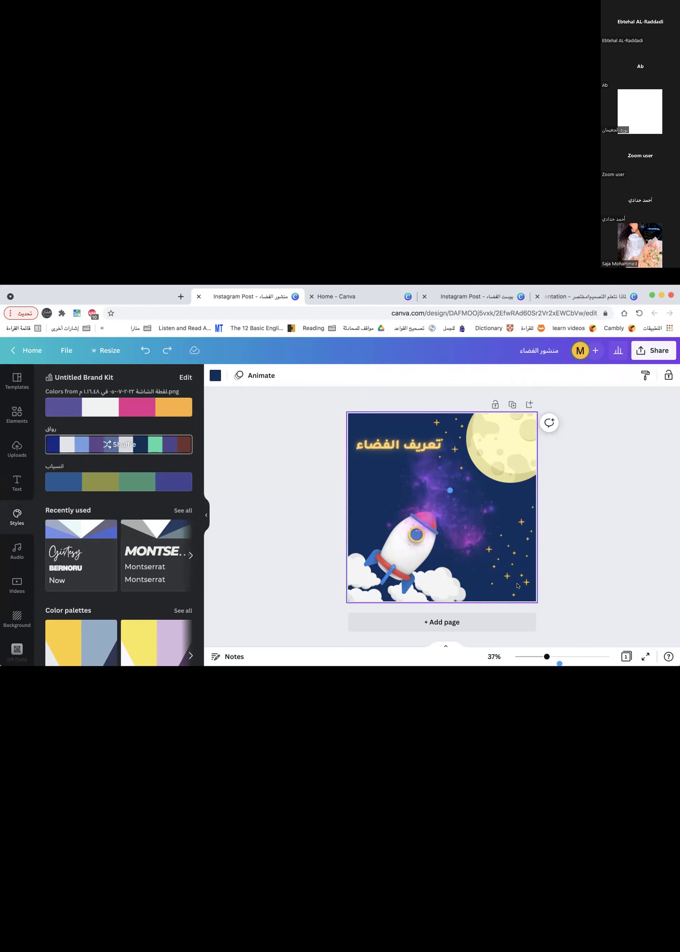
mouse_move(50, 449)
scroll(50, 483, "down", 3)
scroll(50, 483, "up", 3)
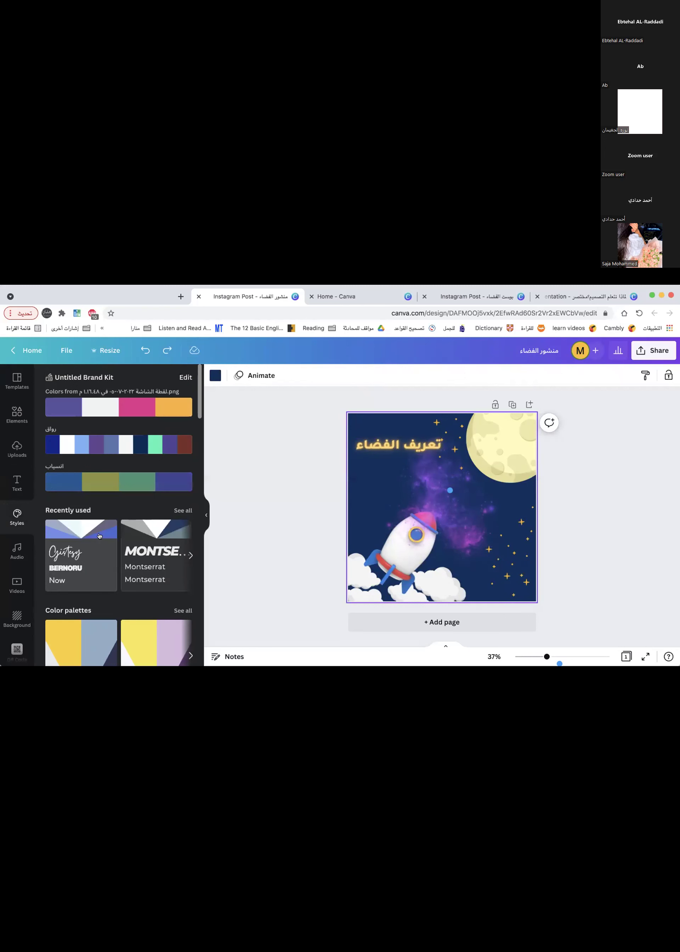
Look over the audio, video and background libraries.
left_click(16, 549)
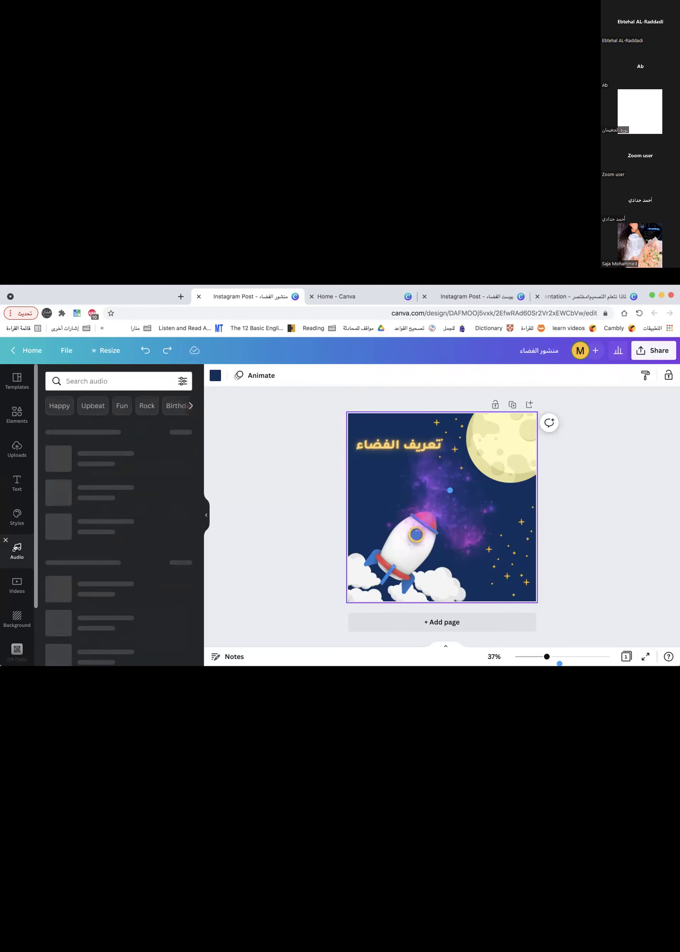
left_click(17, 583)
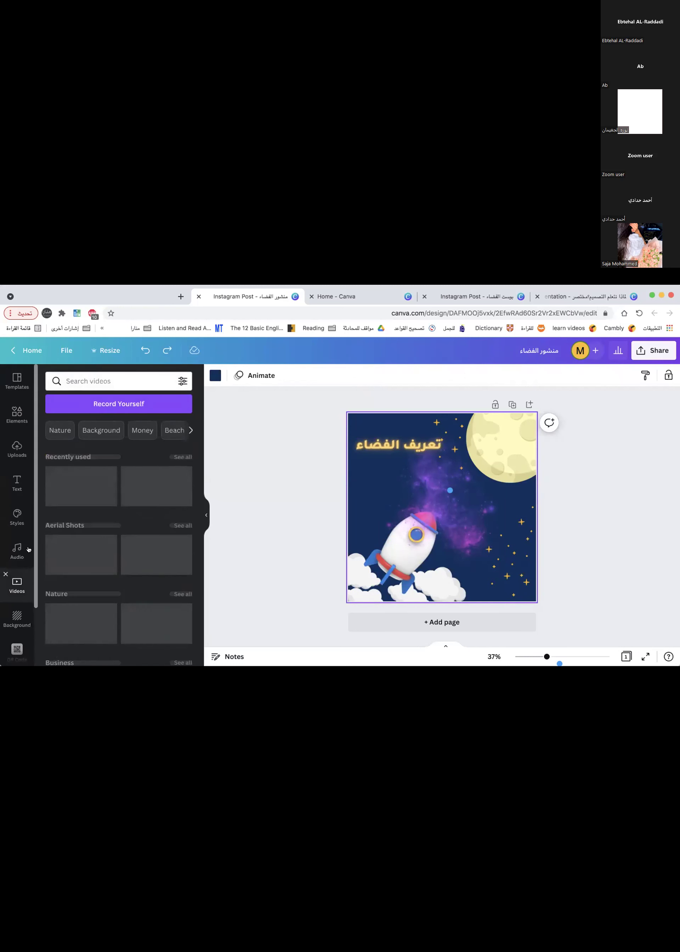
left_click(16, 619)
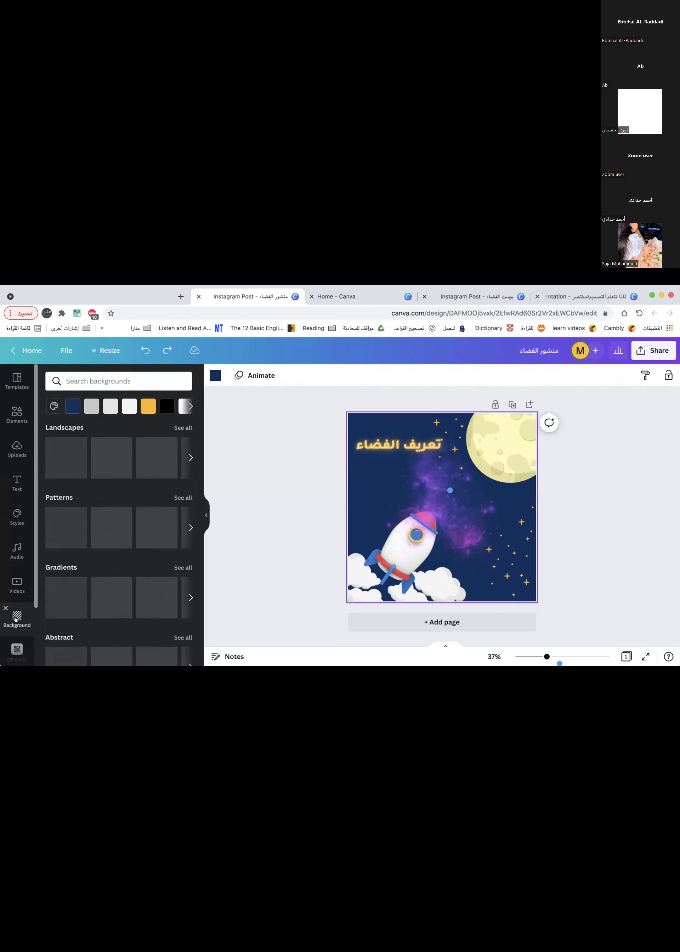
Try the recently offered orange and blue gradient image as the page background and undo it.
left_click(113, 467)
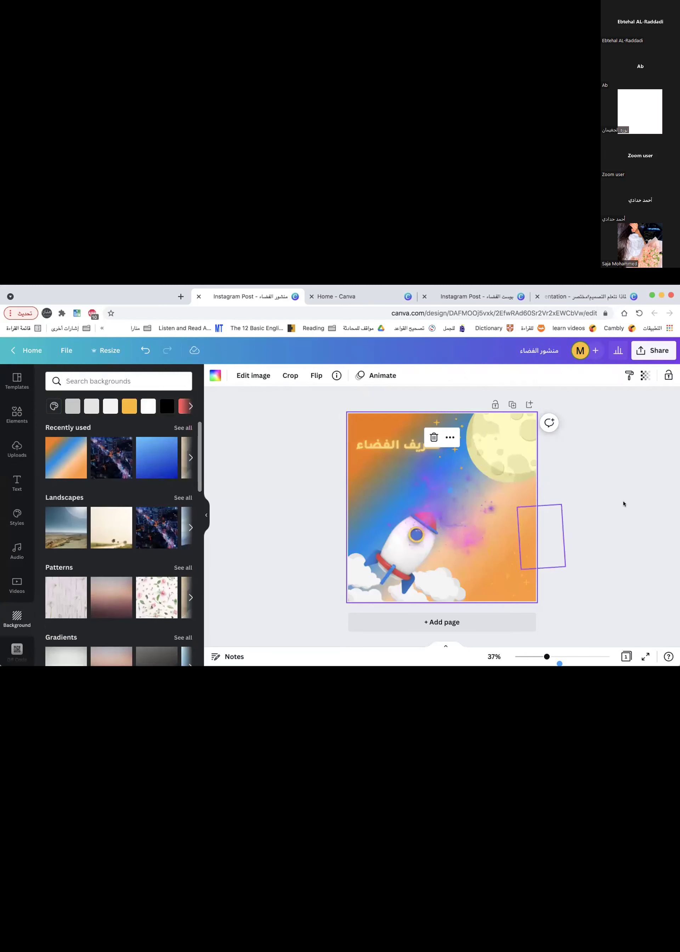
key("ctrl+z")
Look over the QR code generator and its URL field, then return to the space template results.
scroll(15, 617, "down", 1)
left_click(17, 607)
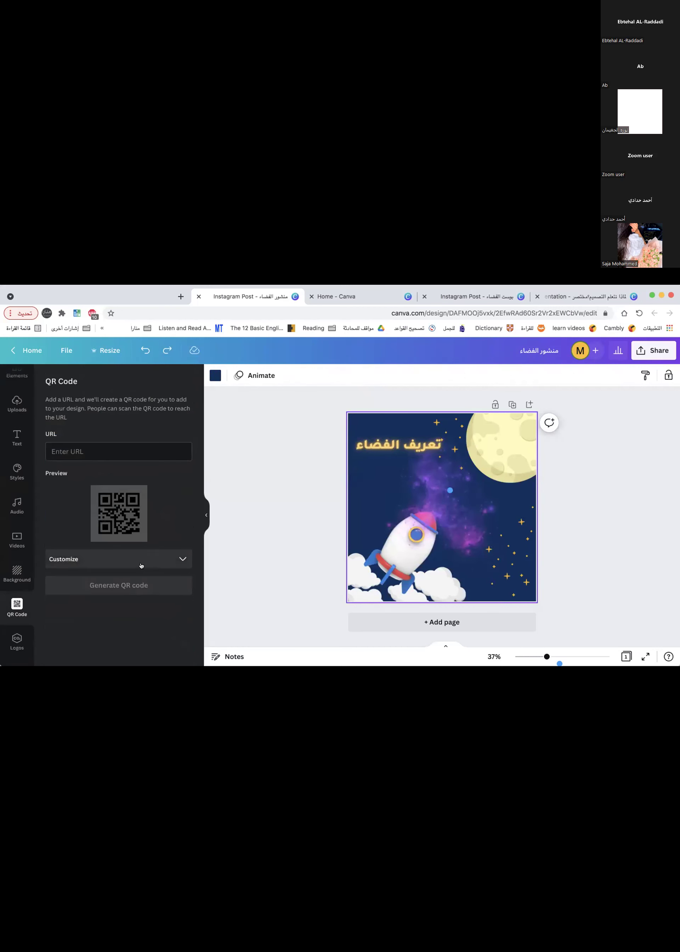
left_click(80, 456)
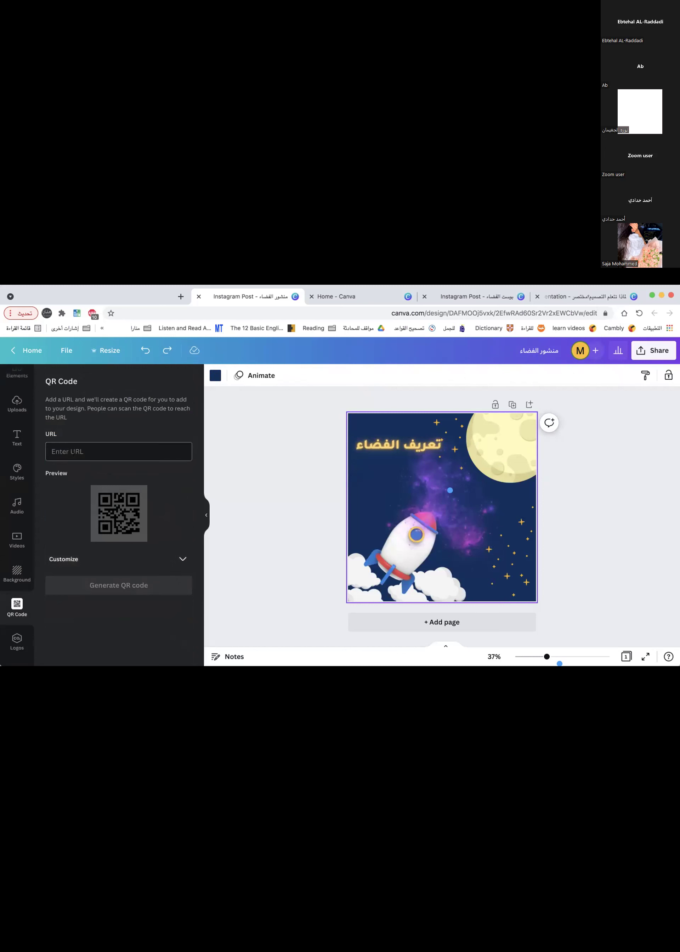
scroll(12, 420, "up", 3)
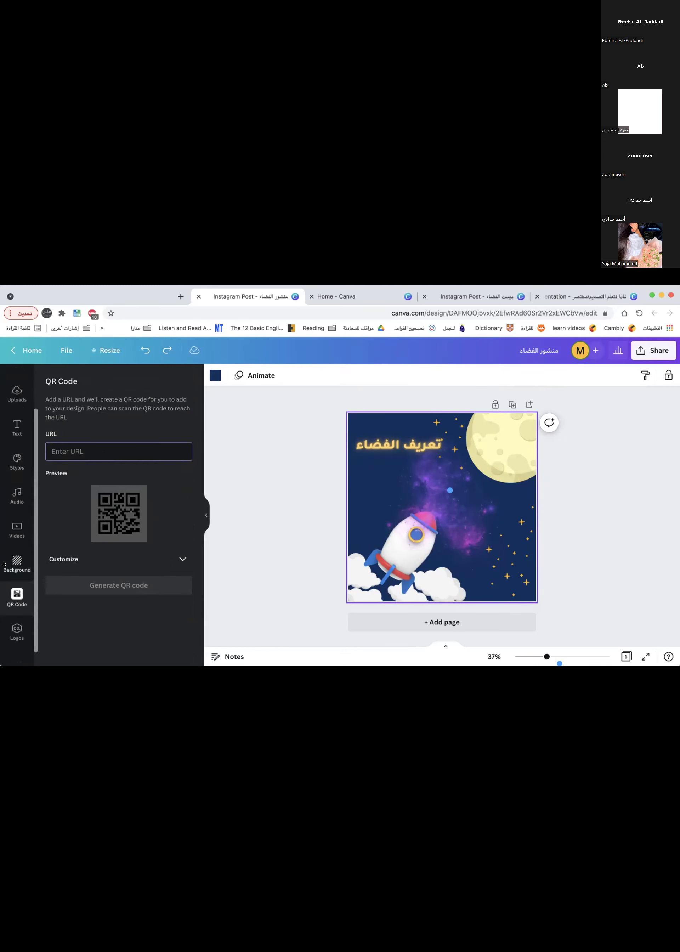
left_click(16, 382)
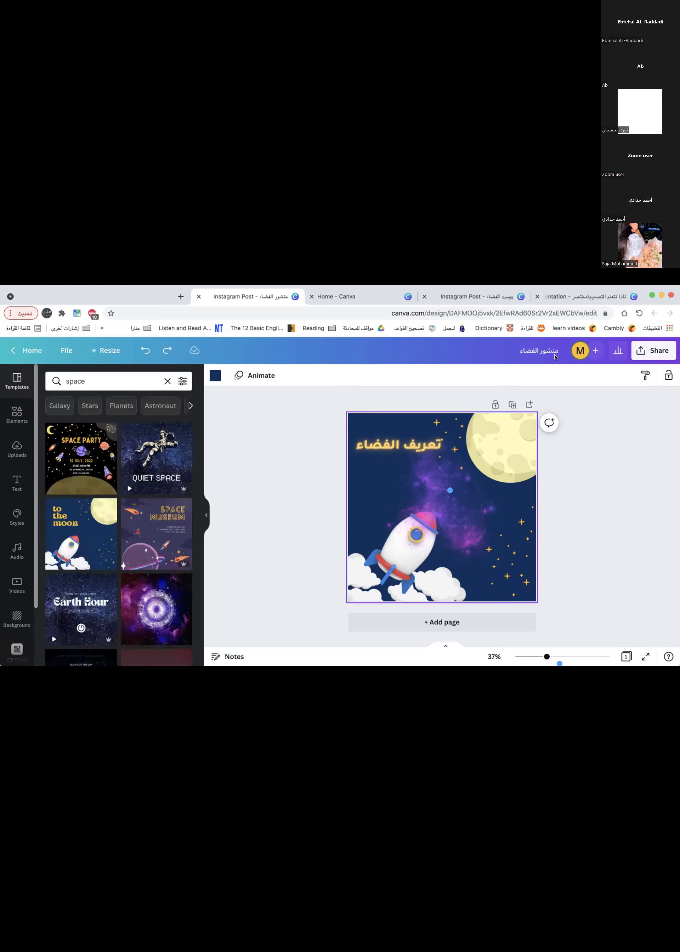
left_click(588, 496)
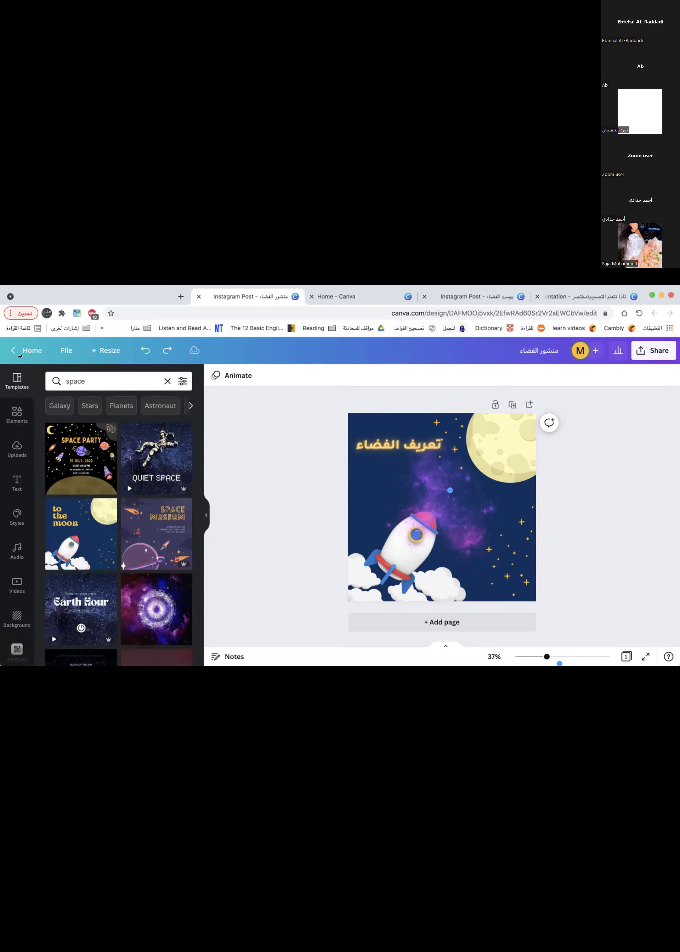
Shift the "تعريف الفضاء" title slightly lower and inward from the page edge.
mouse_move(462, 523)
left_mouse_down()
mouse_move(441, 517)
mouse_move(455, 519)
left_mouse_up()
left_click(360, 444)
left_click_drag(360, 443, 363, 455)
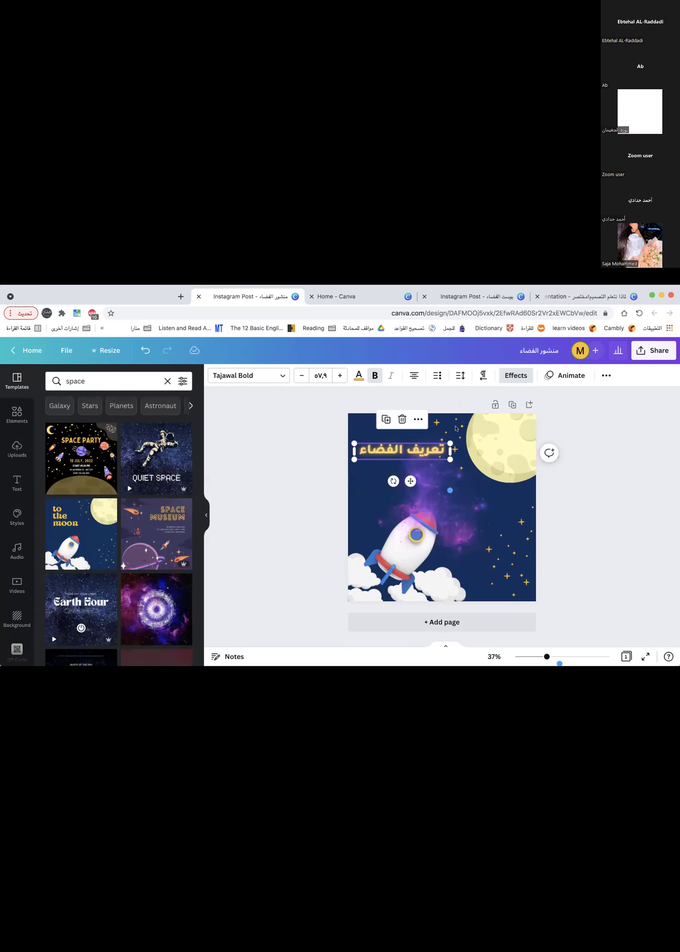
left_click(252, 410)
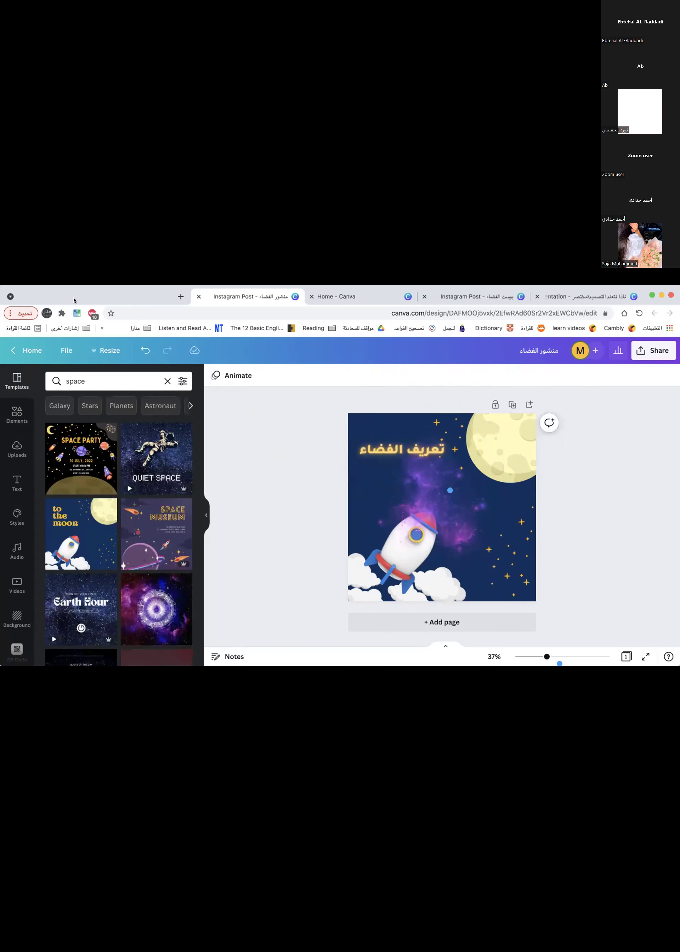
Copy the space definition paragraph from page 3 of the "بوست الفضاء" design and paste it into the "منشور الفضاء" post.
left_click(352, 297)
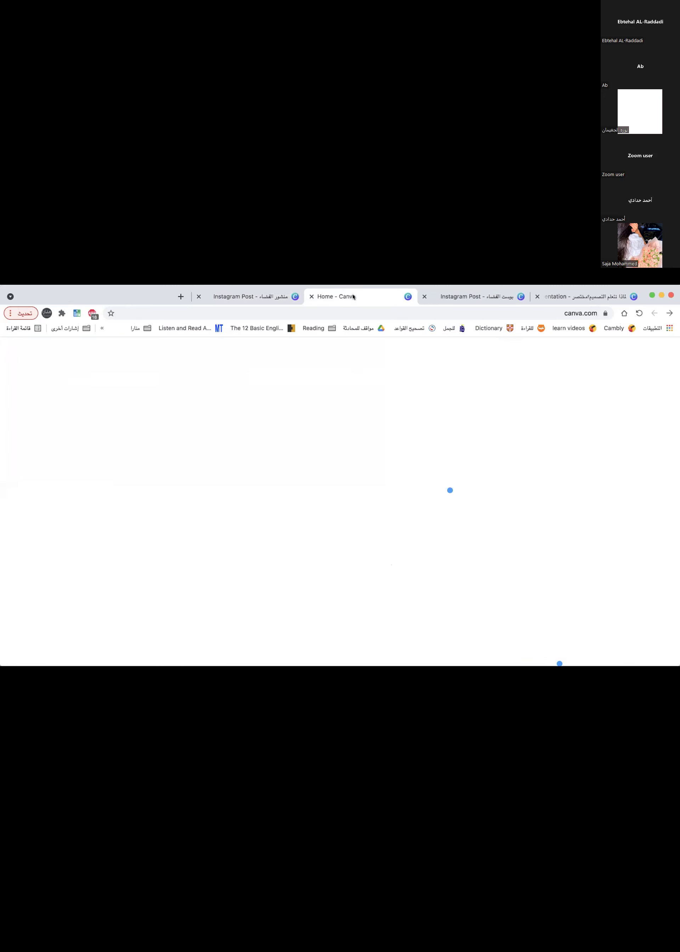
left_click(479, 297)
left_click_drag(479, 297, 367, 297)
scroll(457, 440, "up", 5)
scroll(457, 440, "down", 3)
left_click(458, 530)
double_click(459, 530)
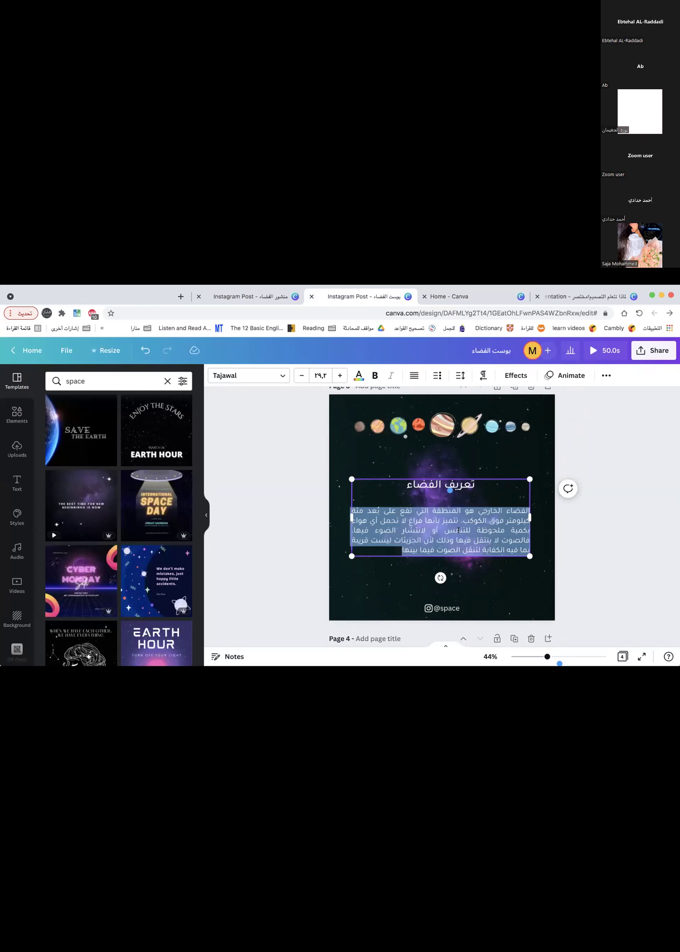
scroll(458, 530, "down", 5)
left_click(247, 297)
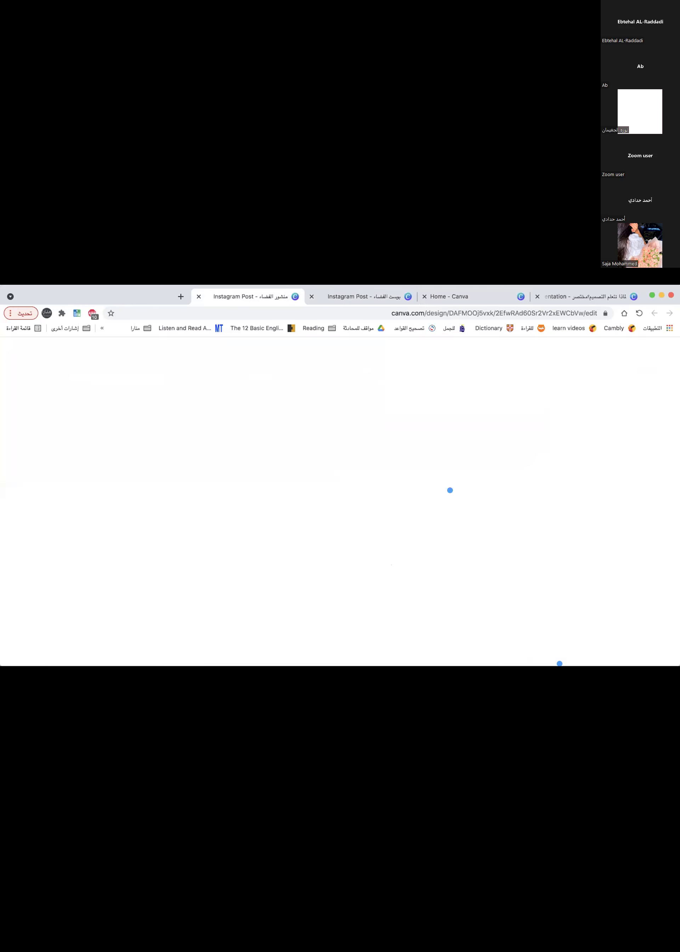
type("الفضاء الخارجي هو المنطقة التي تقع على بعد مئة كيلومتر فوق الكوكب، تتميز بأنها فراغ لا تحمل أي هواء بكمية ملحوظة للتنفس أو لانتشار الضوء فيها، فالصوت لا ينتقل فيها وذلك لأن الجزيئات ليست قريبة بما فيه الكفاية لتنقل الصوت فيما بينها")
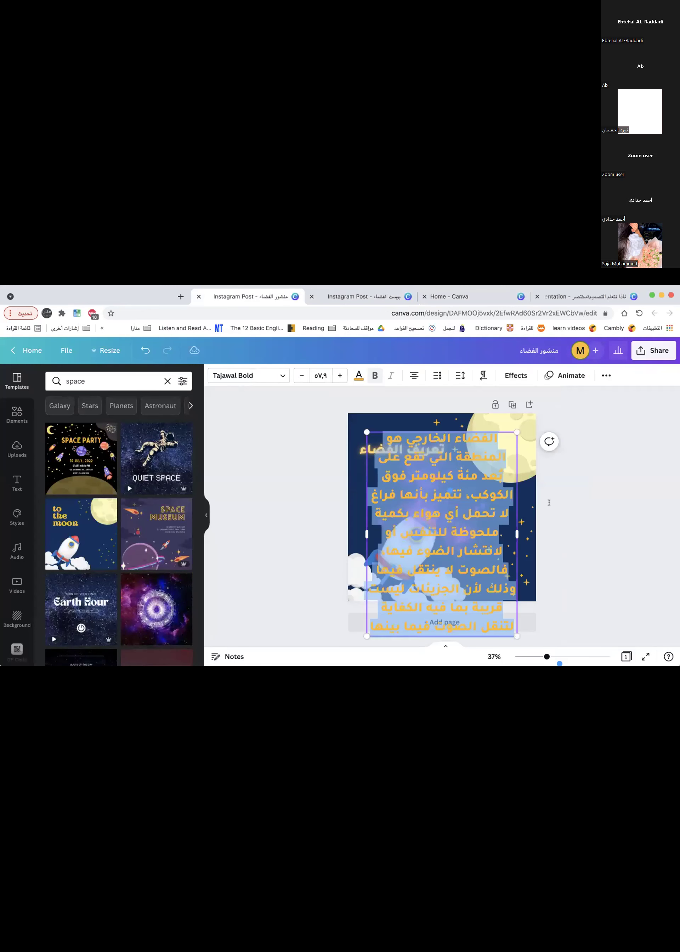
Reduce the pasted paragraph's font size to 28.9 while trying the Childos Arabic SemiBold font.
left_click(274, 375)
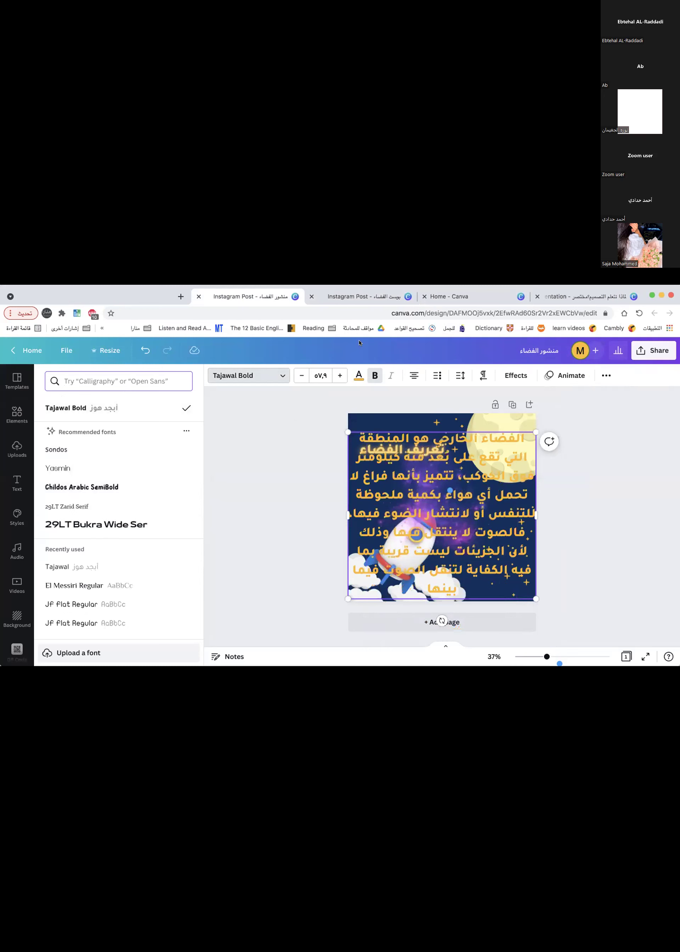
left_click(300, 375)
left_click(301, 374)
left_click(301, 375)
left_click(300, 375)
left_click(301, 375)
left_click(301, 375)
left_click(300, 375)
left_click(301, 375)
left_click(301, 375)
left_click(300, 375)
left_click(300, 374)
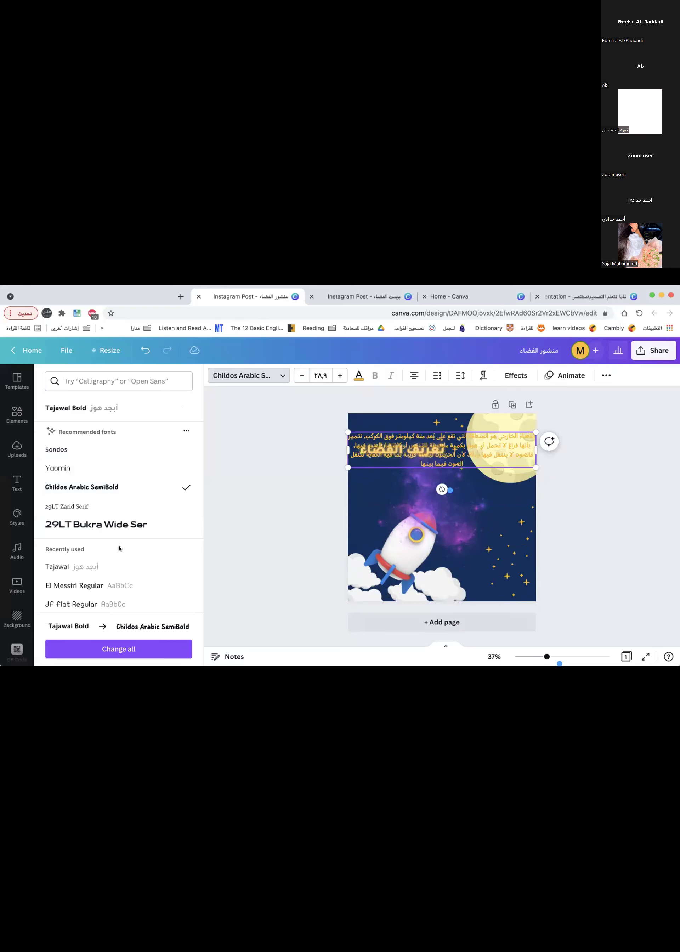
Set the paragraph's font to Tajawal Bold and narrow its text box to keep it clear of the moon.
left_click(119, 563)
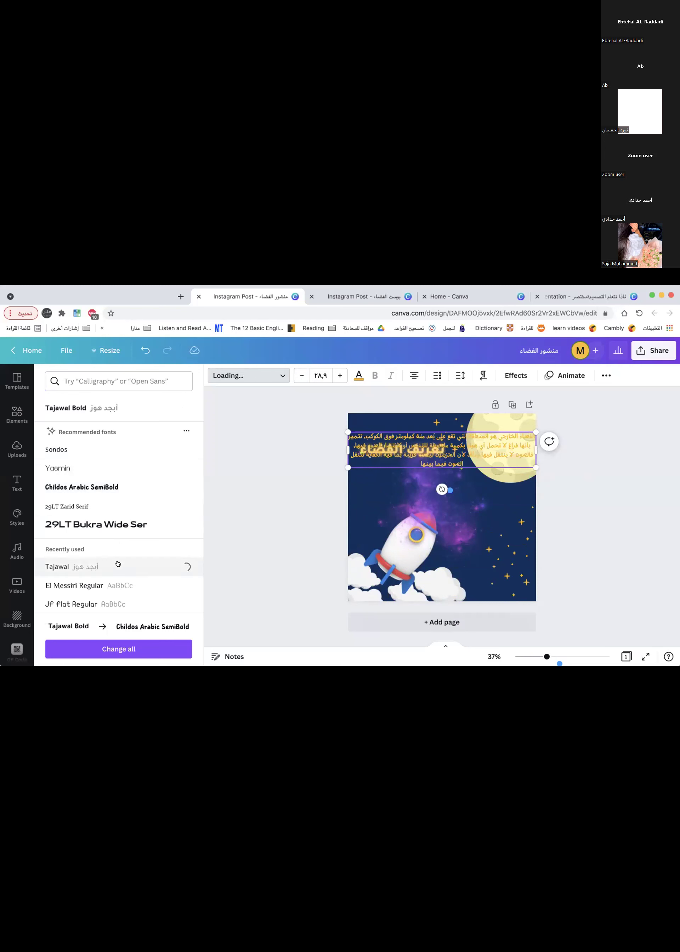
left_click(97, 408)
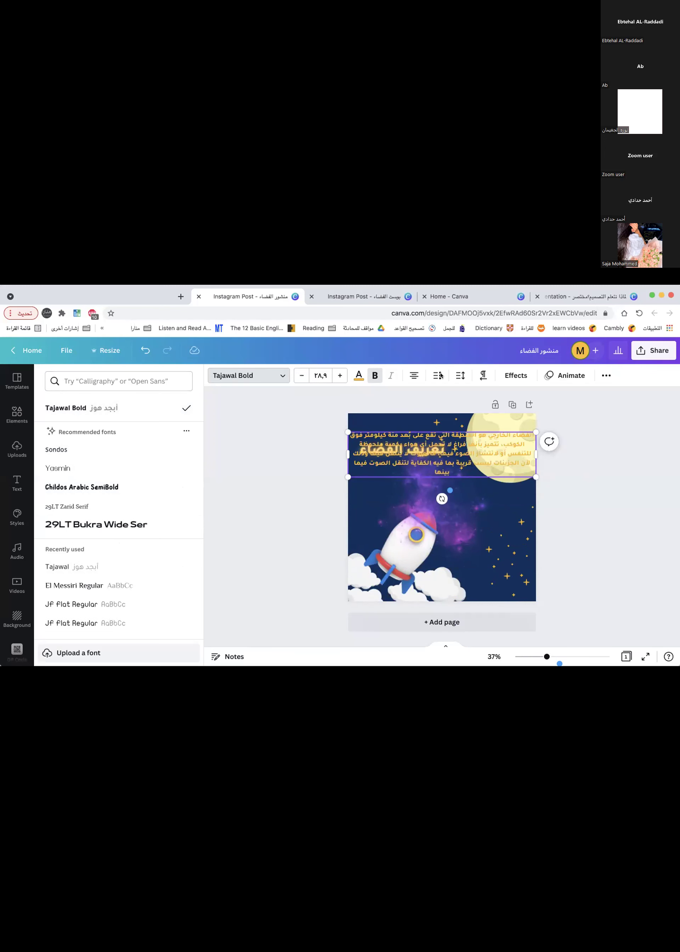
left_click_drag(526, 454, 449, 456)
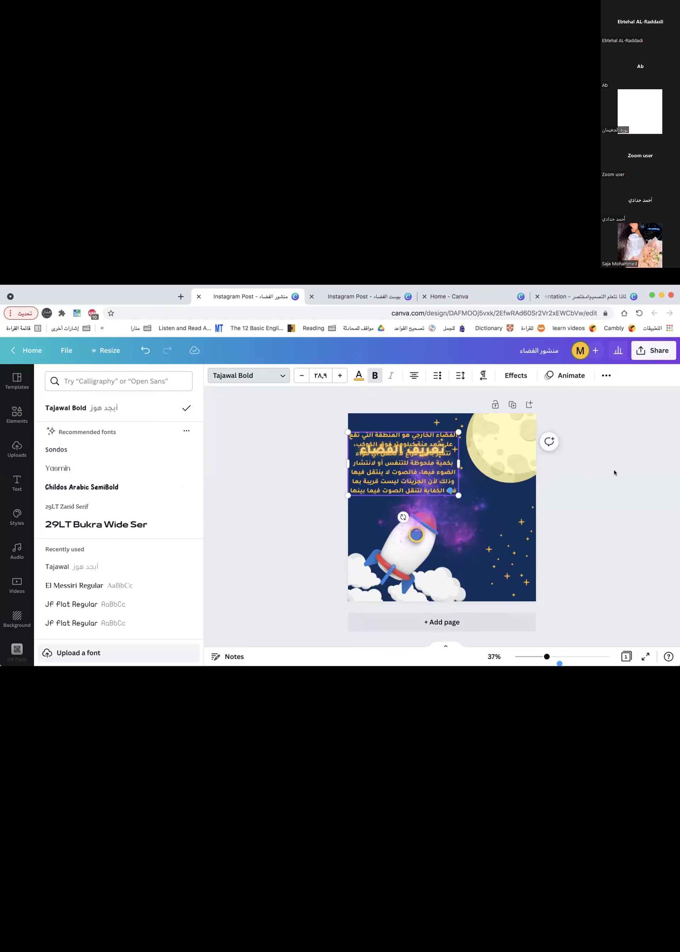
key("Escape")
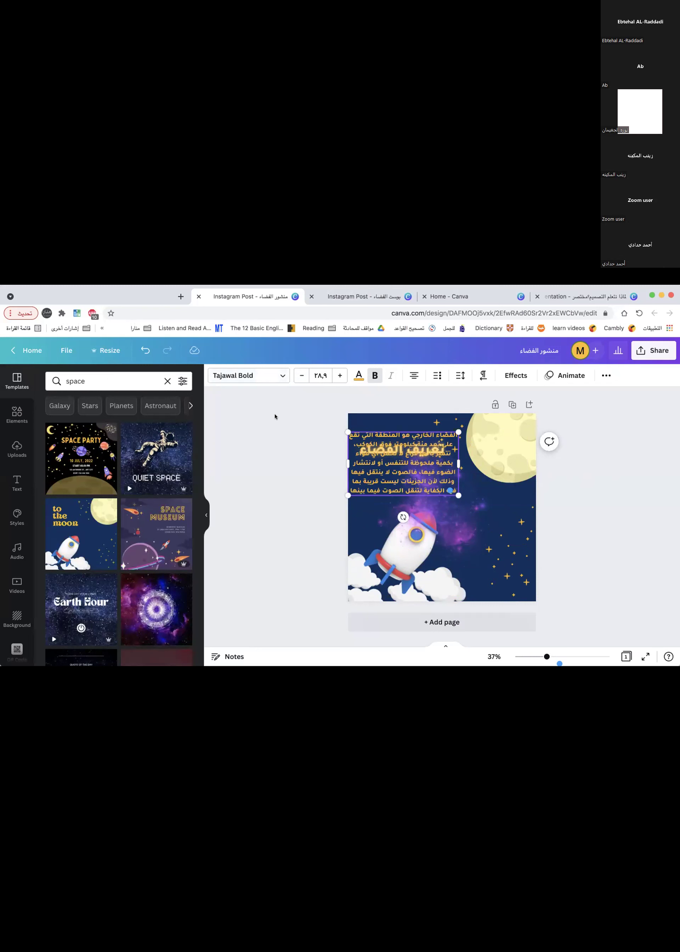
Examine the font list for the paragraph, including recently used, uploaded and English fonts, and the file chooser for uploading a font.
left_click(243, 429)
left_click(454, 474)
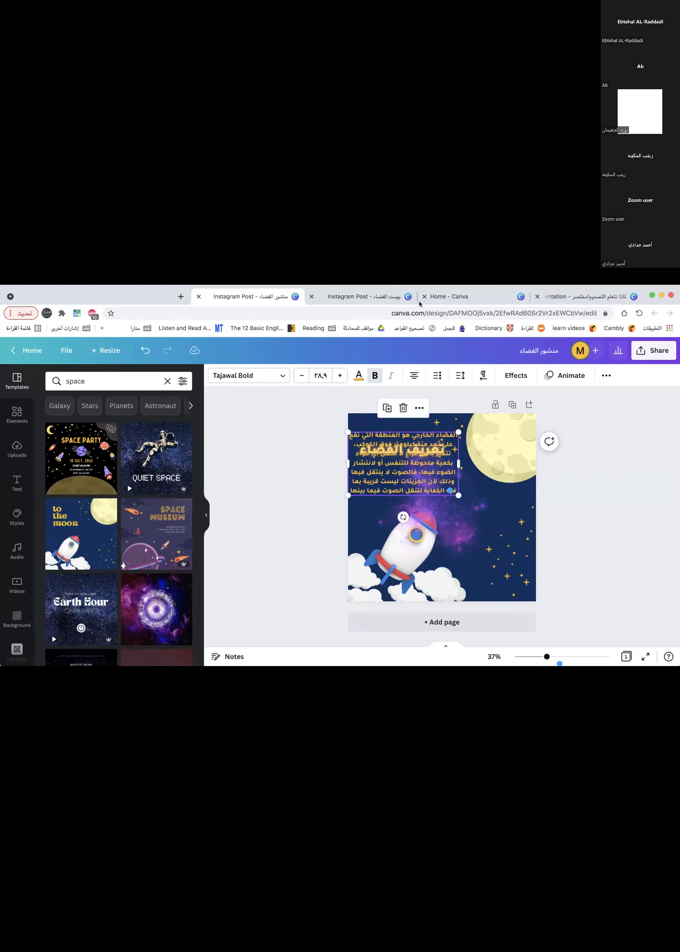
left_click(568, 493)
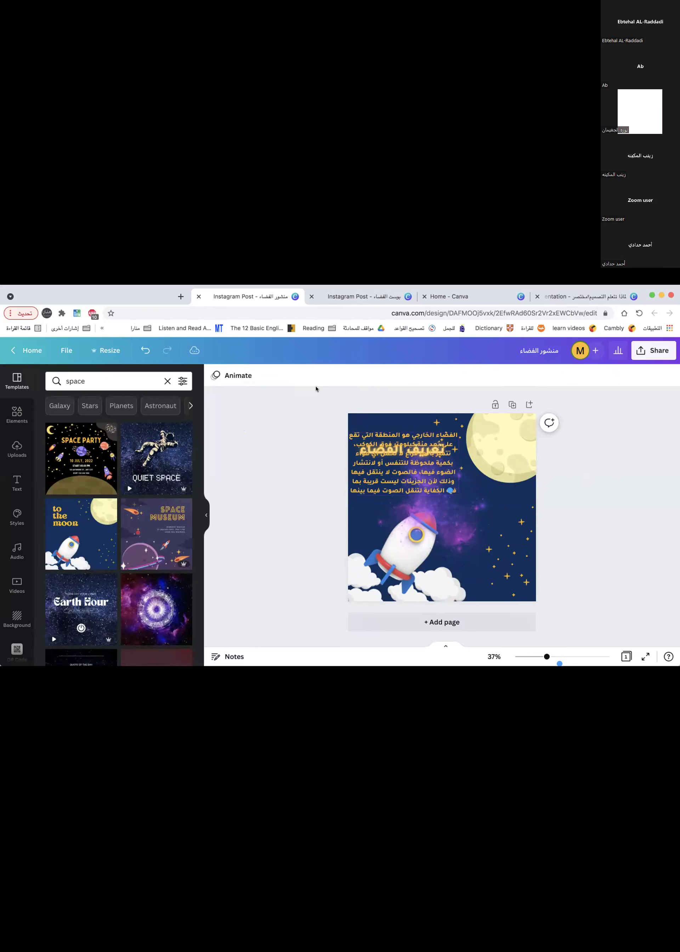
left_click(387, 451)
left_click(263, 370)
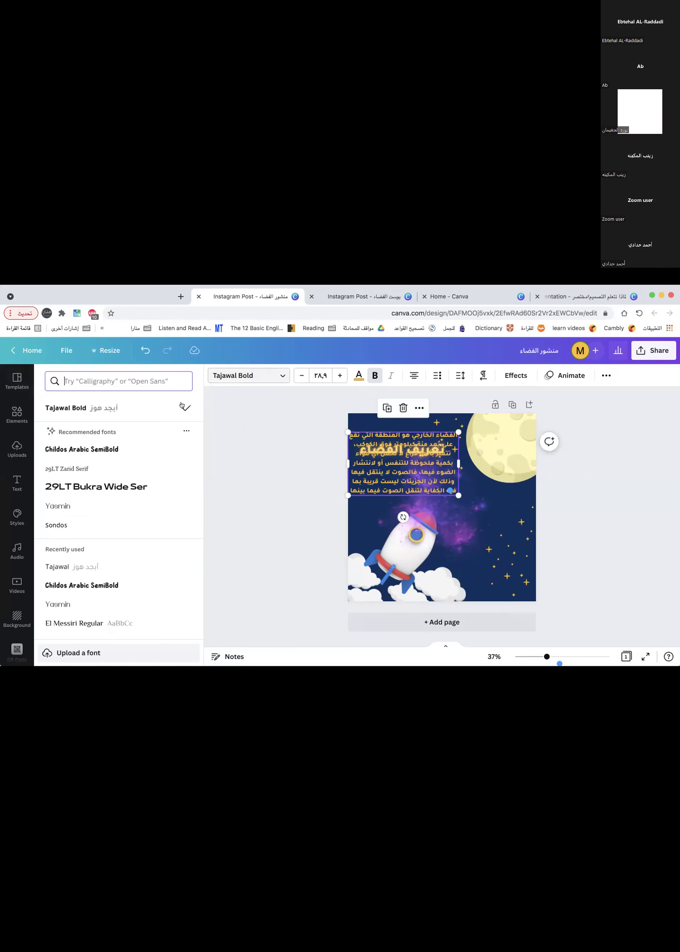
scroll(102, 556, "down", 3)
left_click(277, 373)
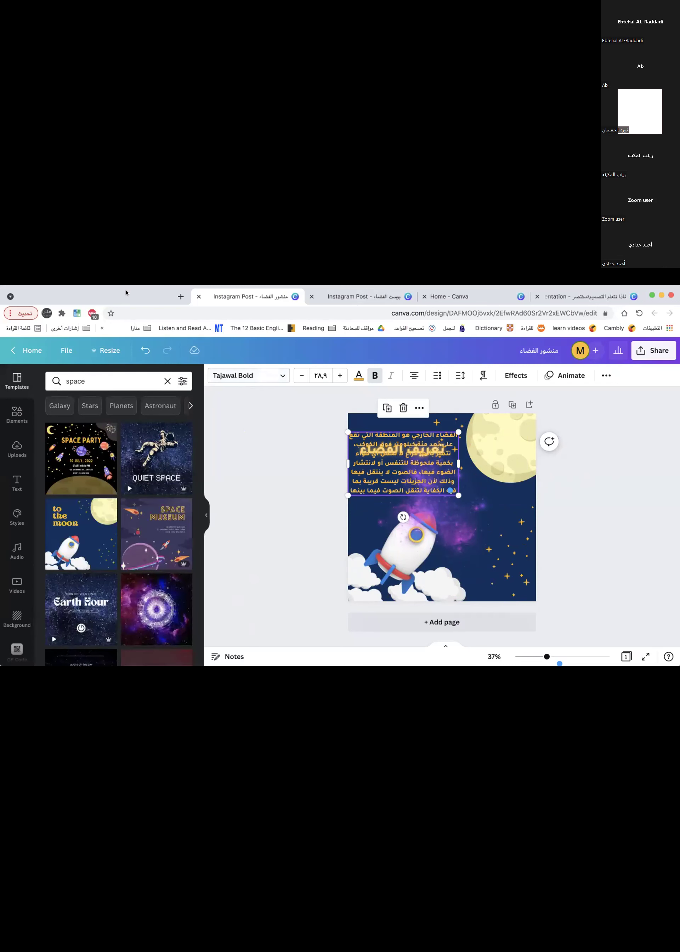
left_click(272, 371)
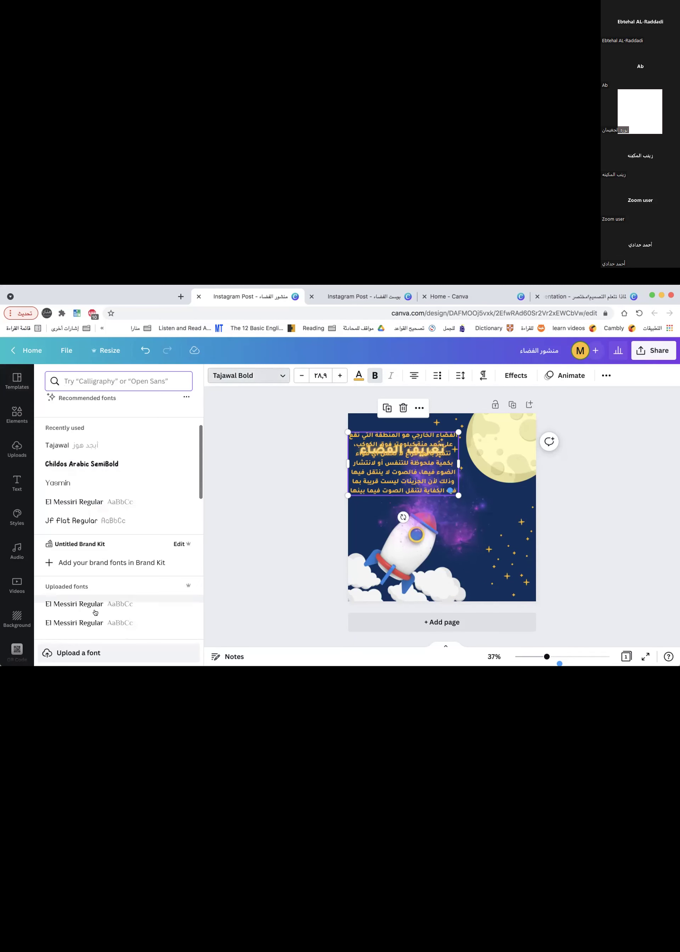
left_click(89, 653)
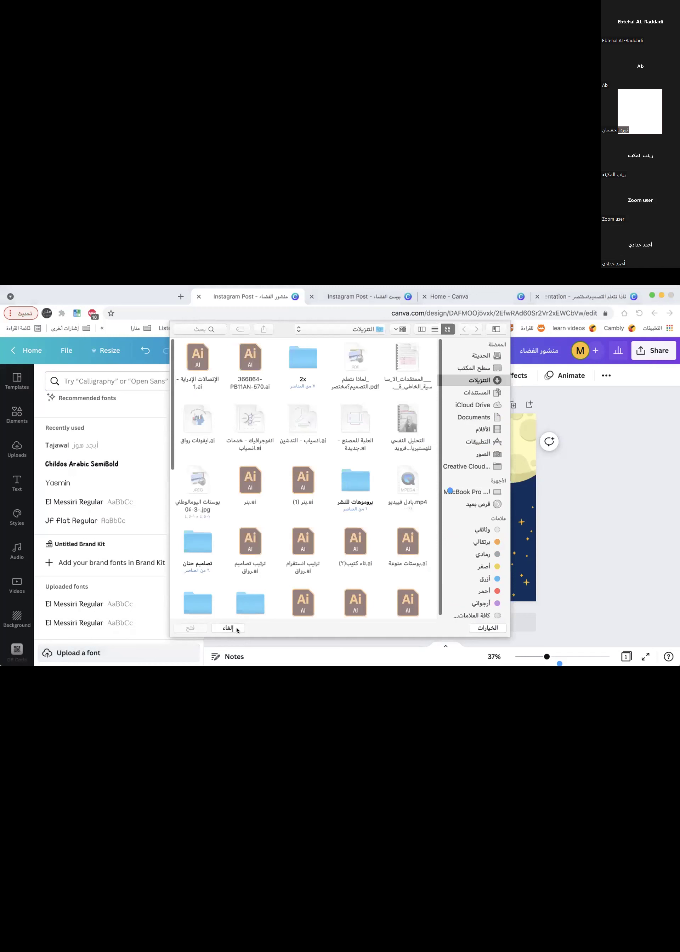
left_click(237, 631)
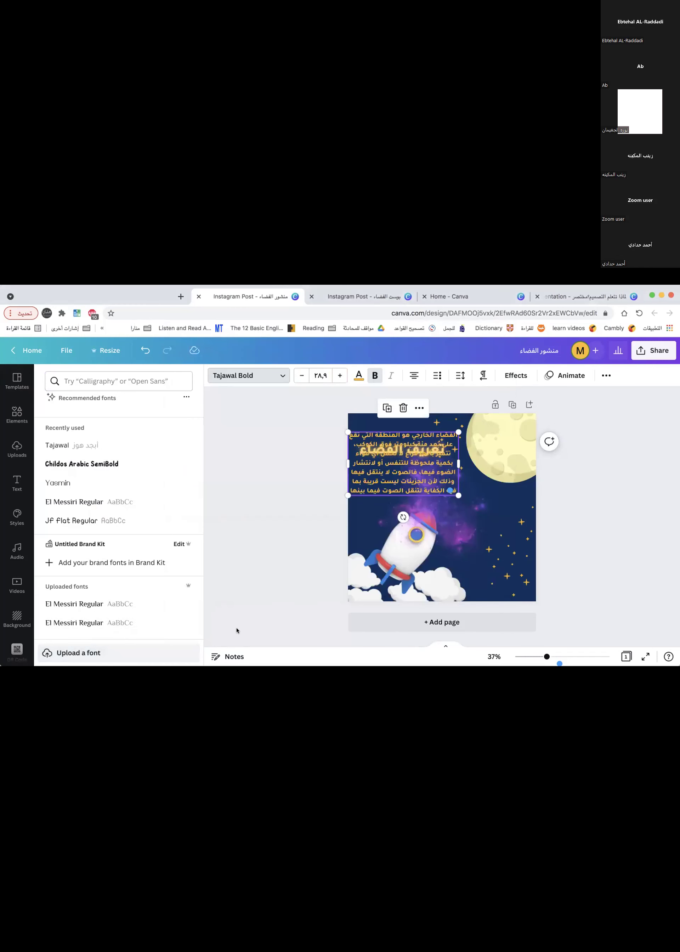
scroll(140, 532, "down", 10)
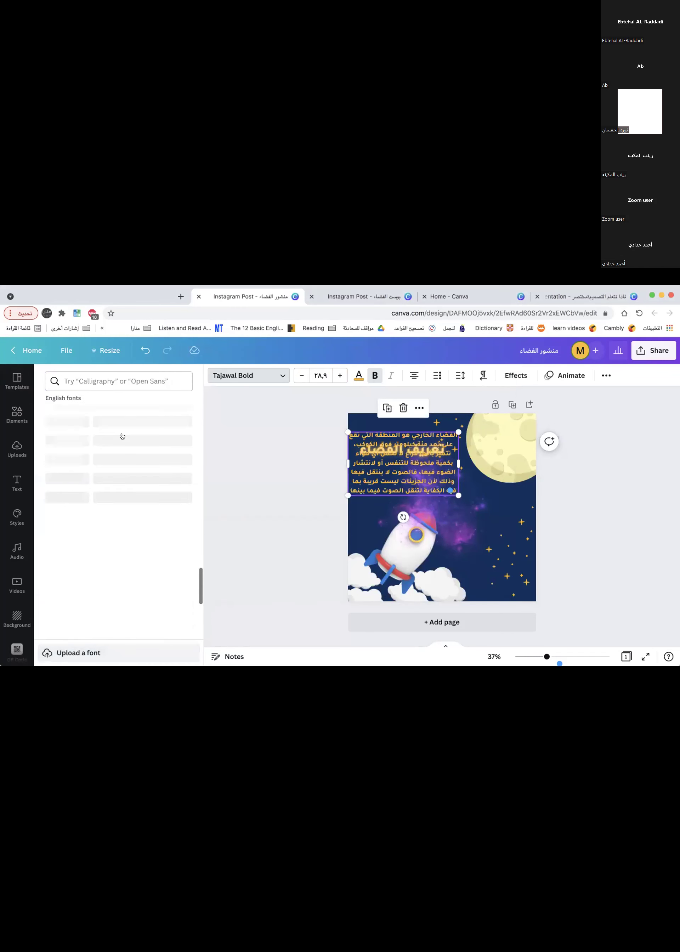
scroll(145, 541, "up", 10)
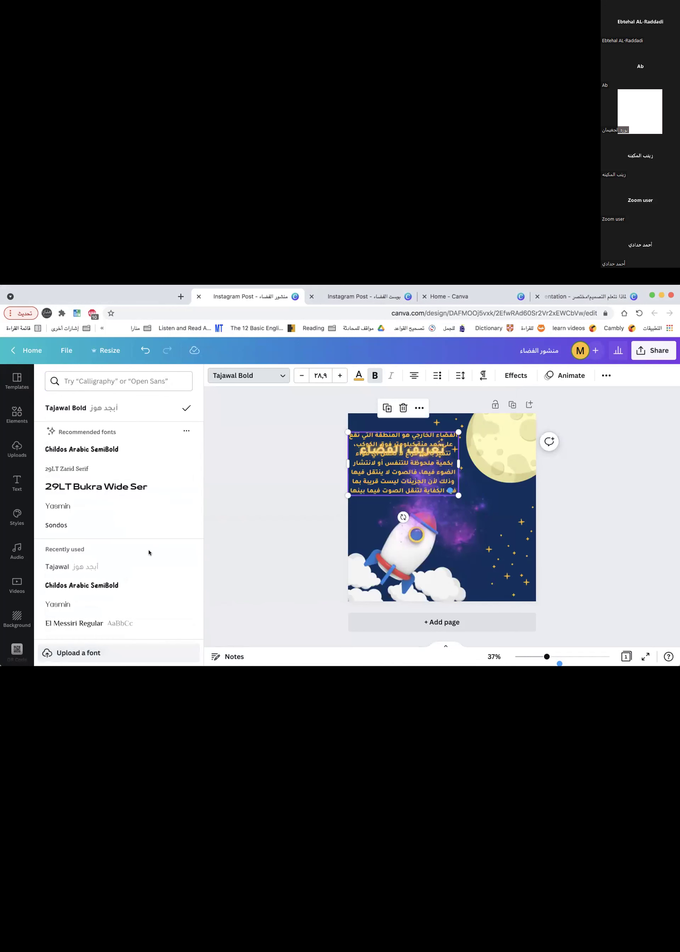
Move the paragraph directly below the "تعريف الفضاء" title, slightly inward from the page edge.
left_click_drag(428, 478, 428, 504)
scroll(427, 508, "up", 3)
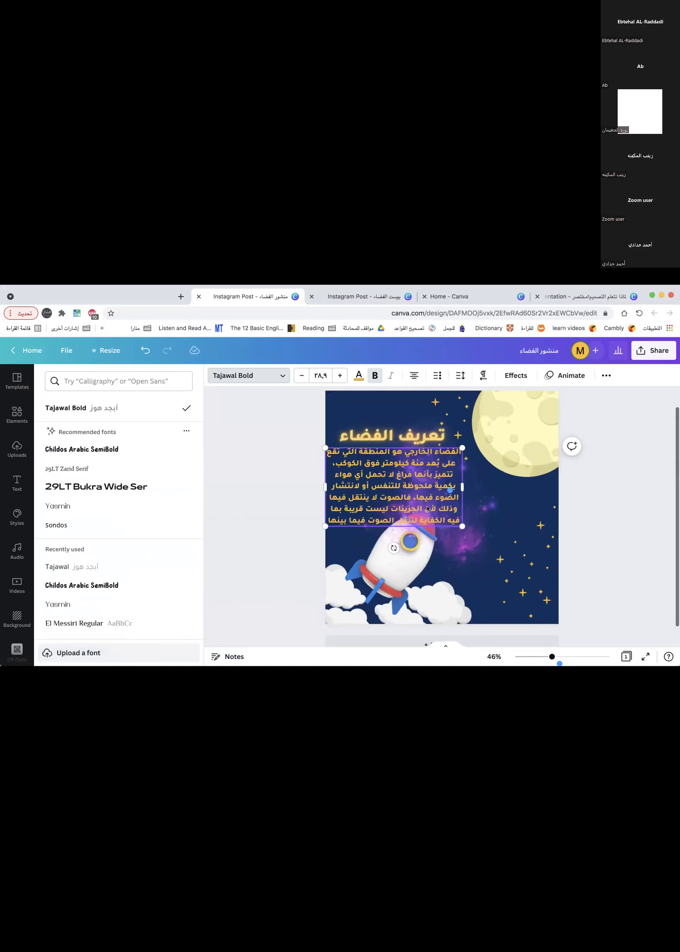
scroll(349, 494, "up", 4)
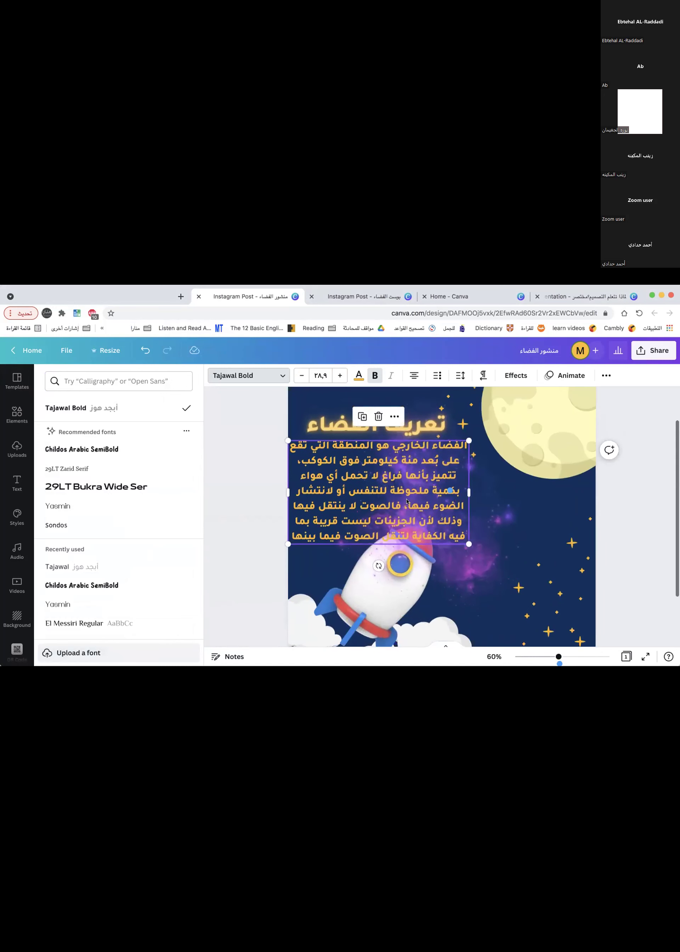
left_click_drag(407, 501, 412, 503)
Select the title together with the paragraph and align them to a common horizontal centre.
left_click(378, 424, "shift")
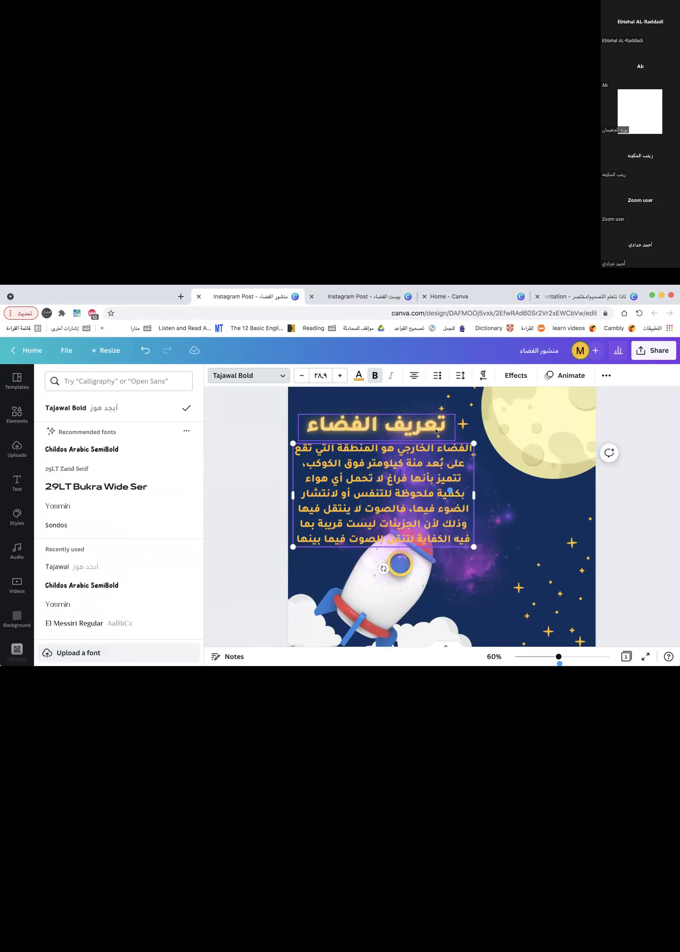
left_click(606, 376)
left_click(528, 398)
left_click(513, 503)
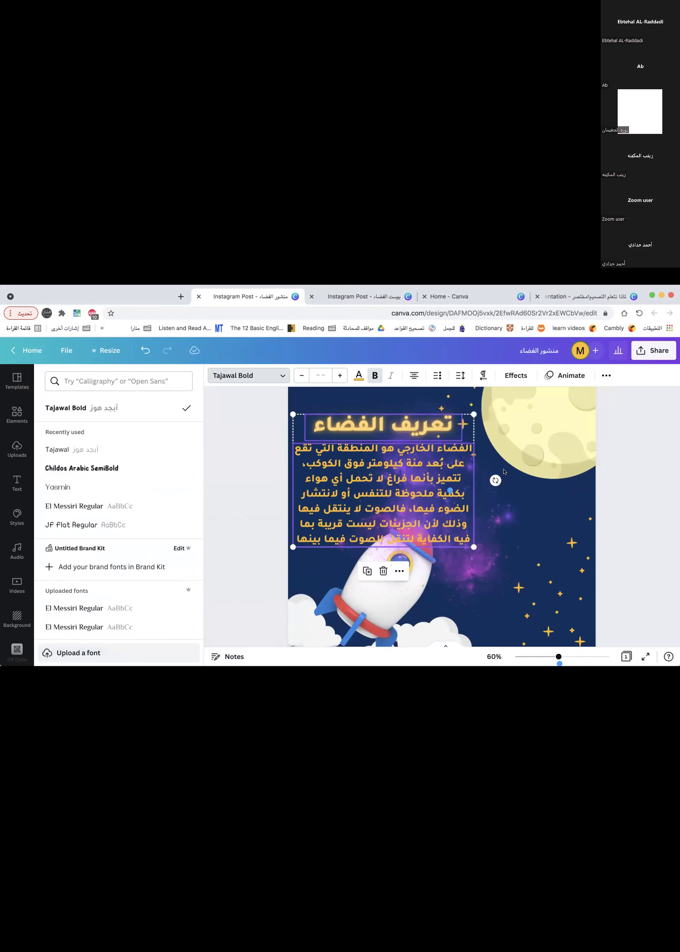
left_click(631, 520)
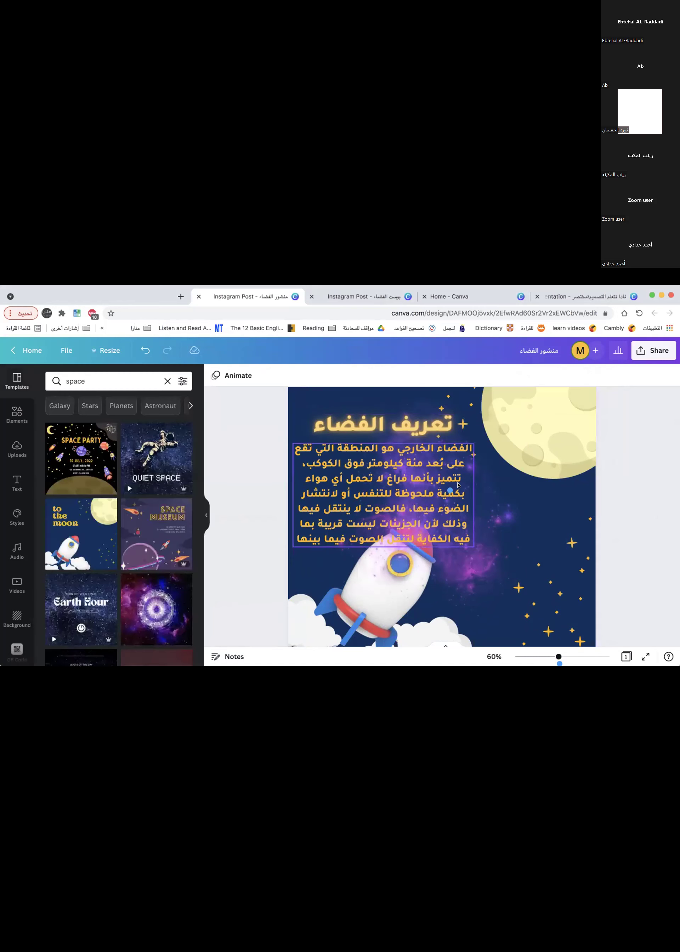
Shrink the rocket and place it beneath the paragraph, and move the purple nebula over to the moon's side of the page.
scroll(444, 492, "down", 2)
left_click(381, 561)
scroll(381, 561, "up", 1)
left_click_drag(519, 385, 505, 424)
left_click_drag(455, 561, 564, 526)
left_click(381, 586)
left_click_drag(395, 492, 386, 525)
left_click(622, 514)
scroll(624, 517, "down", 2)
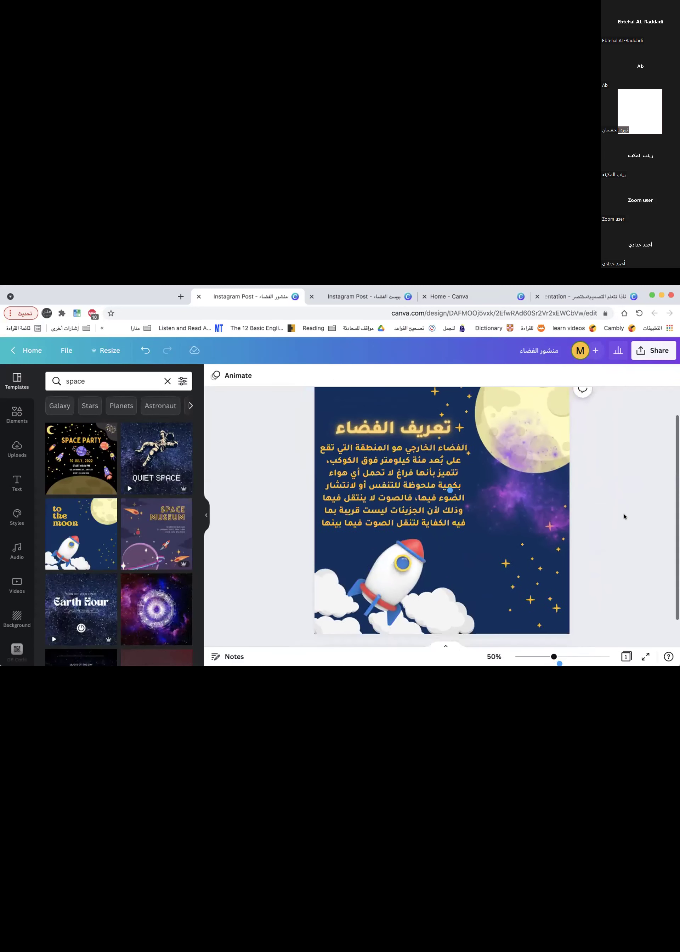
Send the purple nebula behind the other elements and position it behind the title and paragraph.
left_click_drag(554, 495, 525, 524)
right_click(460, 533)
left_click(487, 544)
right_click(487, 545)
left_click(523, 498)
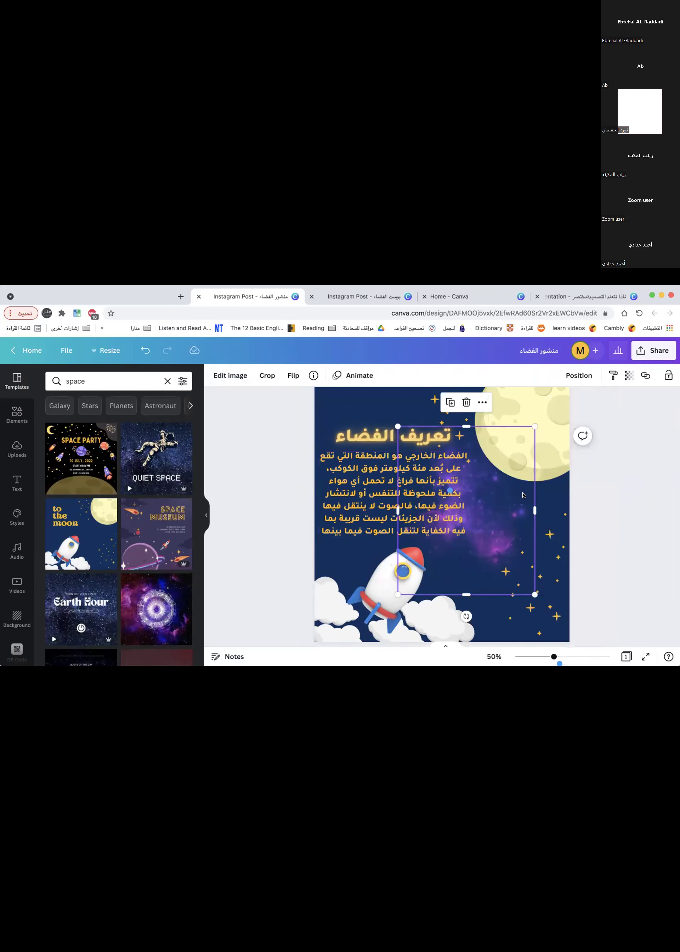
left_click_drag(481, 533, 404, 517)
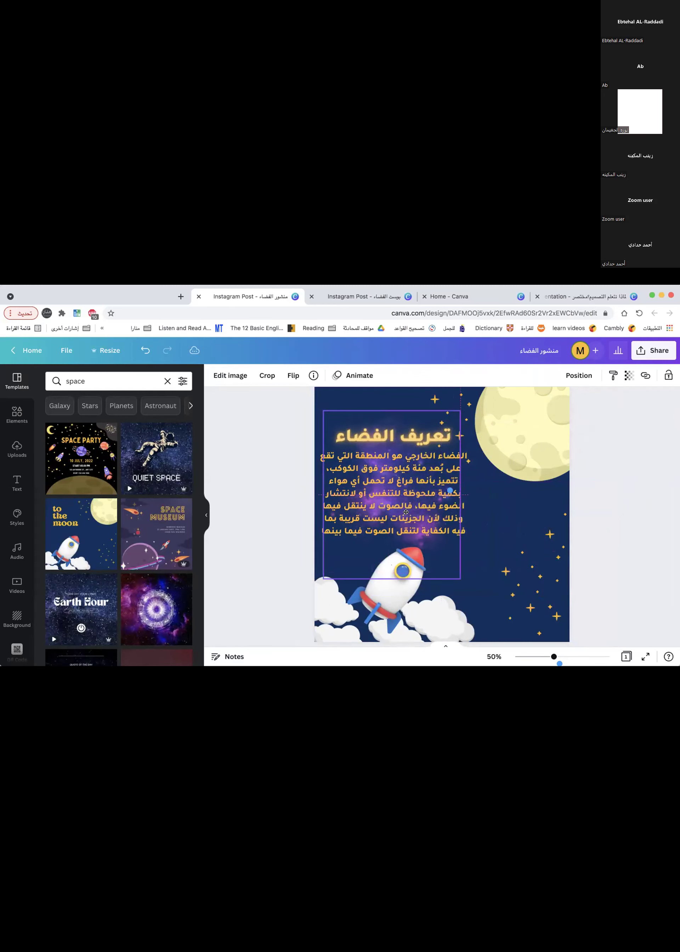
Set the text alignment of the definition paragraph below the title to justified.
left_click(462, 520)
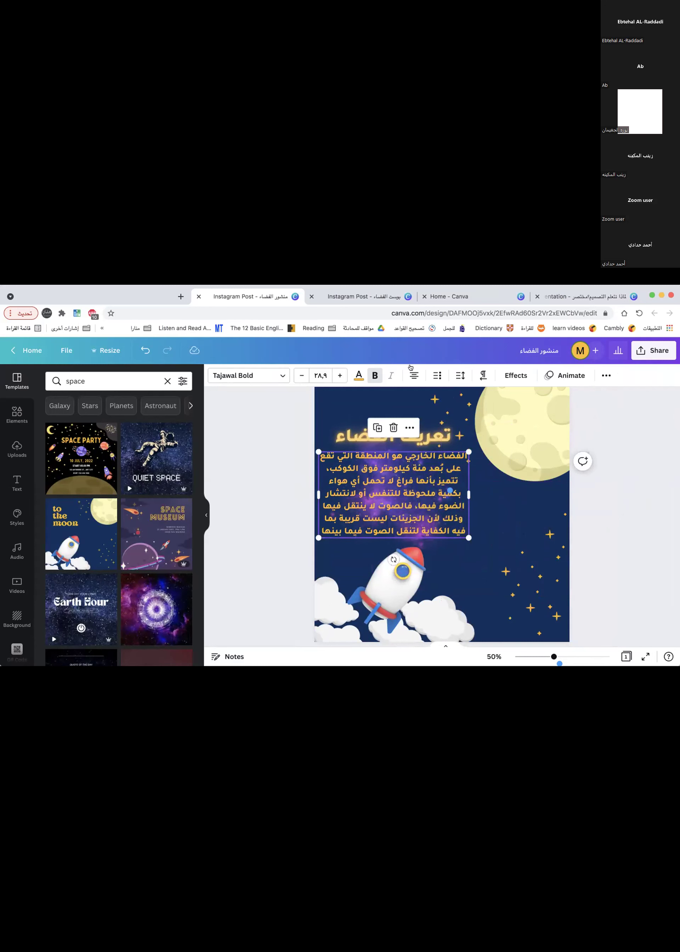
left_click(414, 376)
left_click(613, 542)
Move the moon slightly down in its page corner and enlarge the star cluster below it to about 376 by 529.
scroll(515, 463, "down", 3)
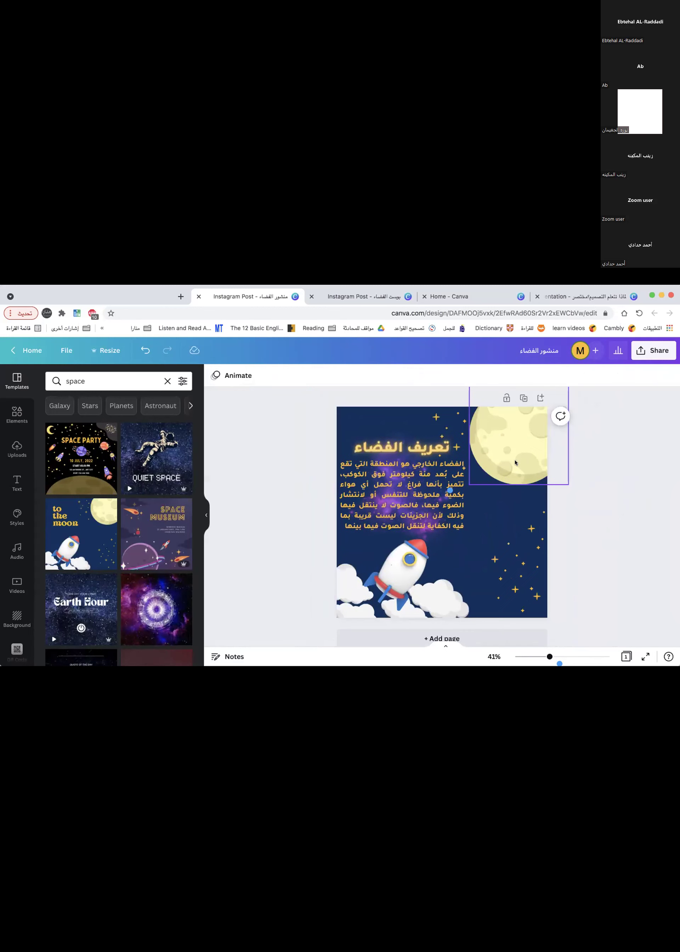
left_click_drag(516, 463, 518, 468)
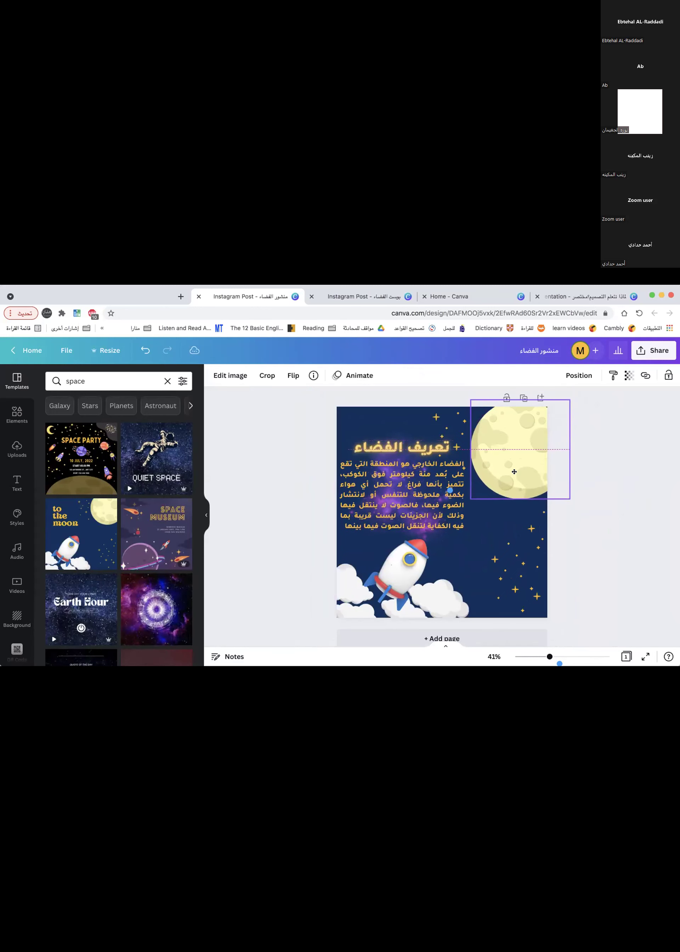
left_click(519, 587)
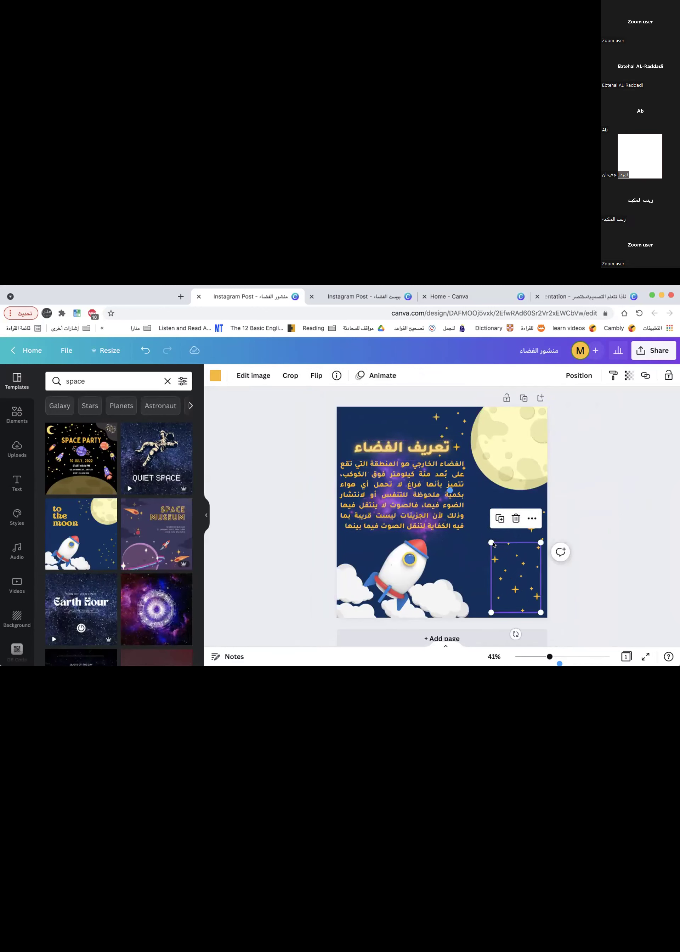
left_click_drag(490, 542, 467, 509)
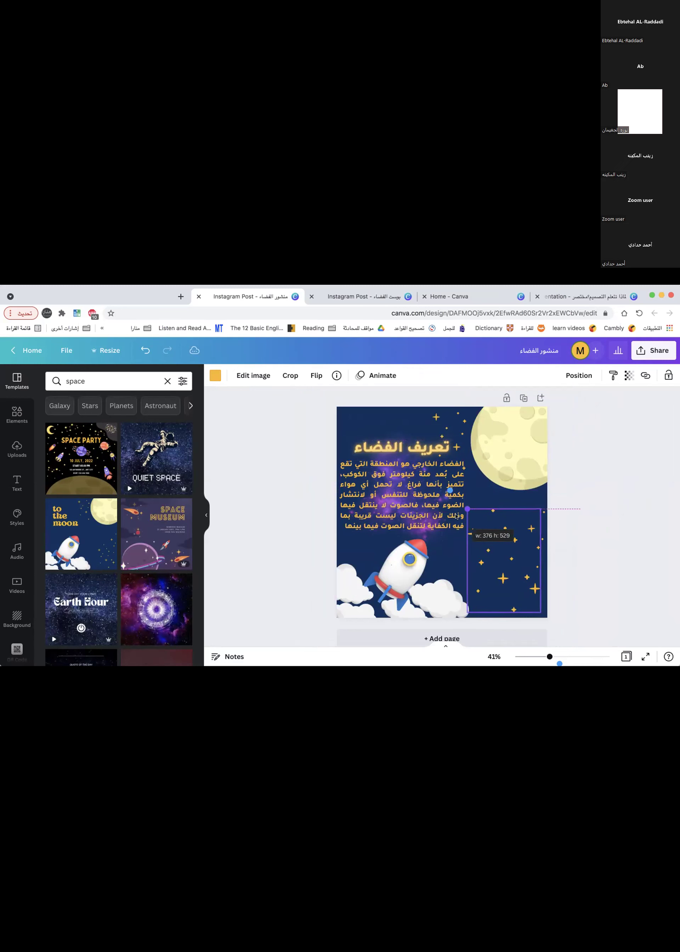
left_click(592, 512)
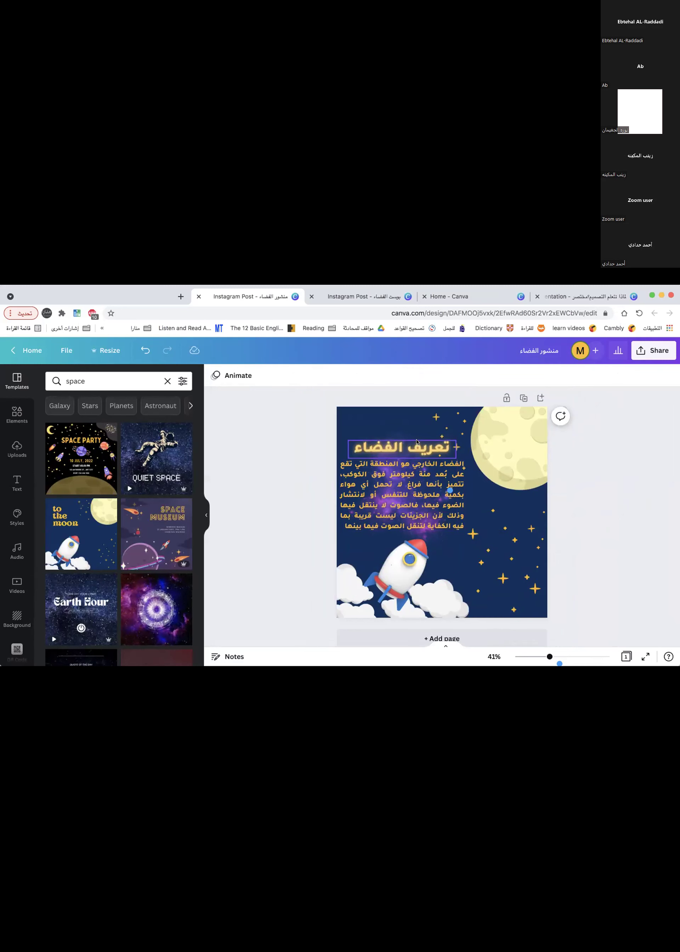
left_click(429, 538)
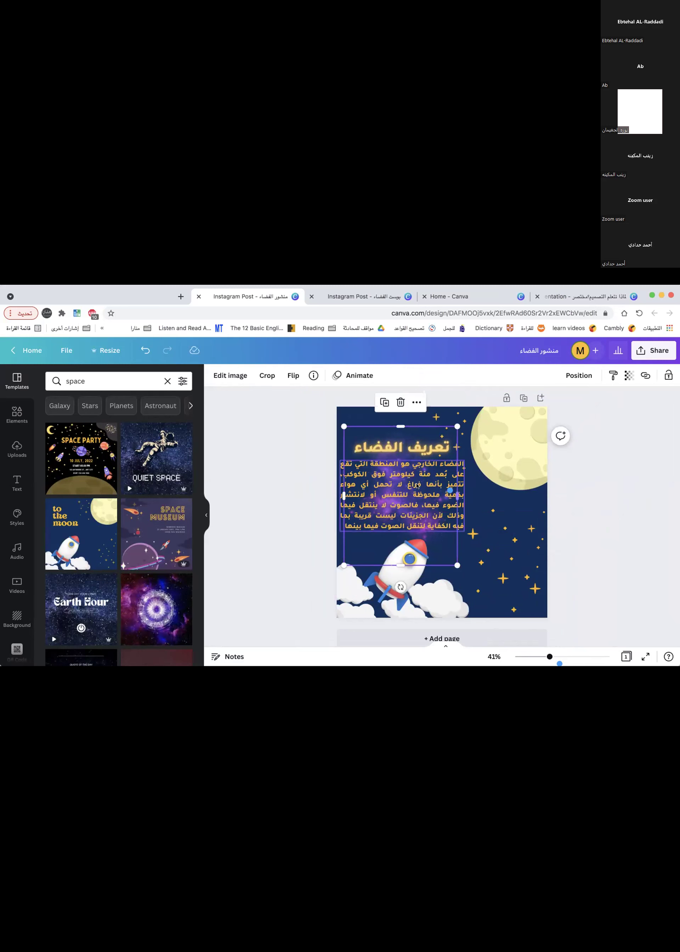
scroll(421, 498, "up", 2)
left_click(437, 578)
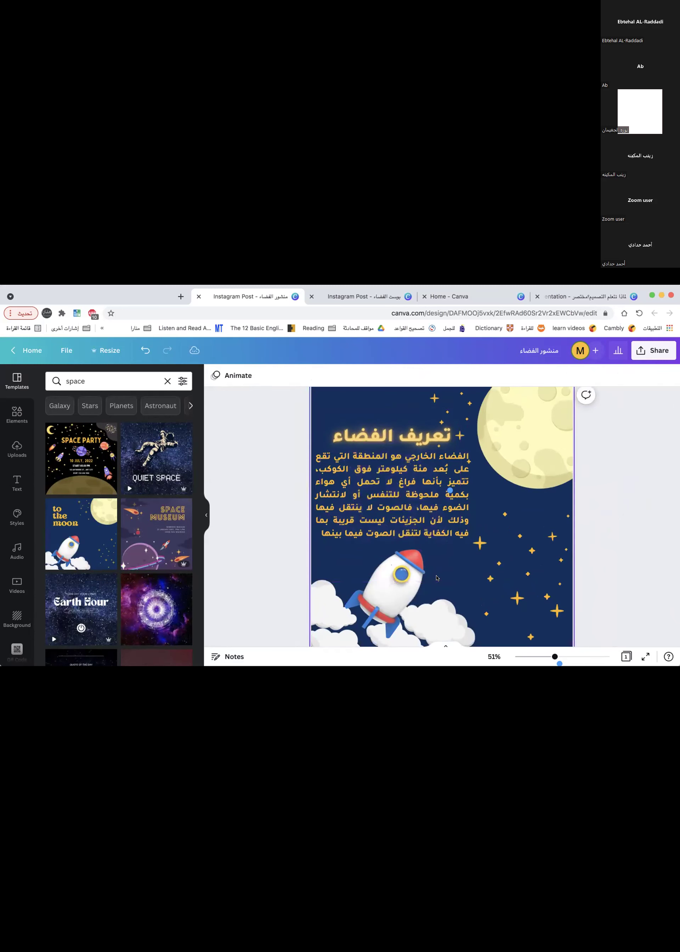
key("ctrl+z")
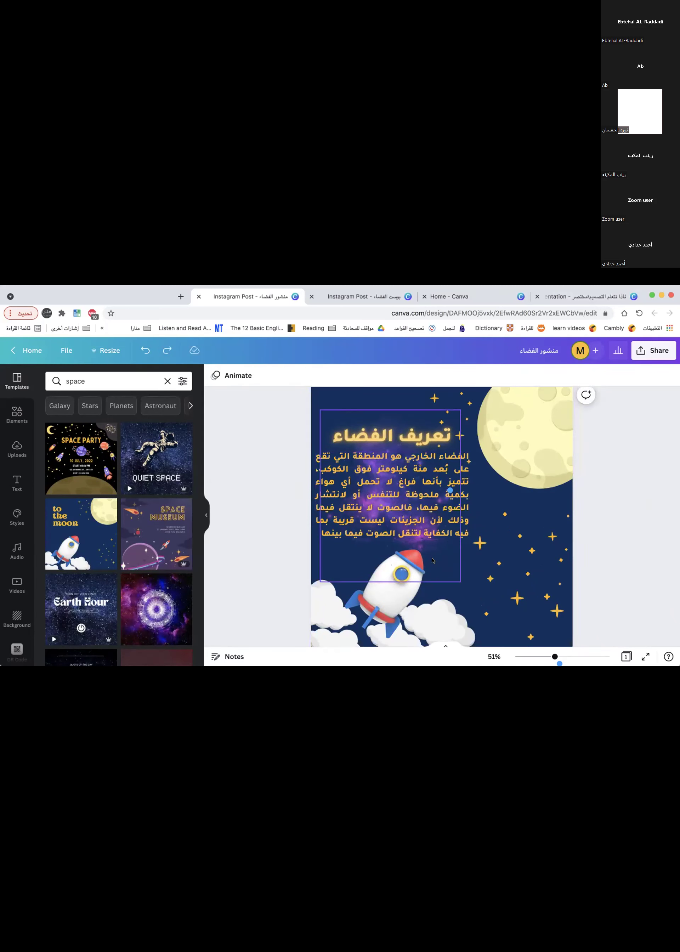
Set the transparency of the purple nebula behind the text to 45.
left_click(628, 376)
left_click(566, 413)
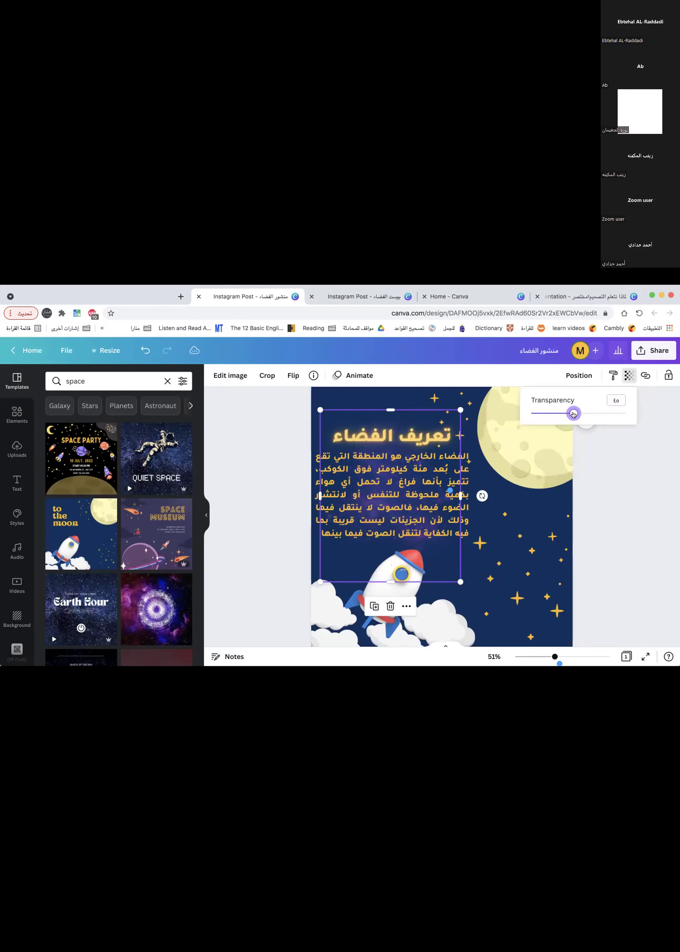
left_click(634, 509)
left_click(621, 532)
Move the "تعريف الفضاء" title slightly up to leave a wider gap above the paragraph.
scroll(620, 533, "down", 5)
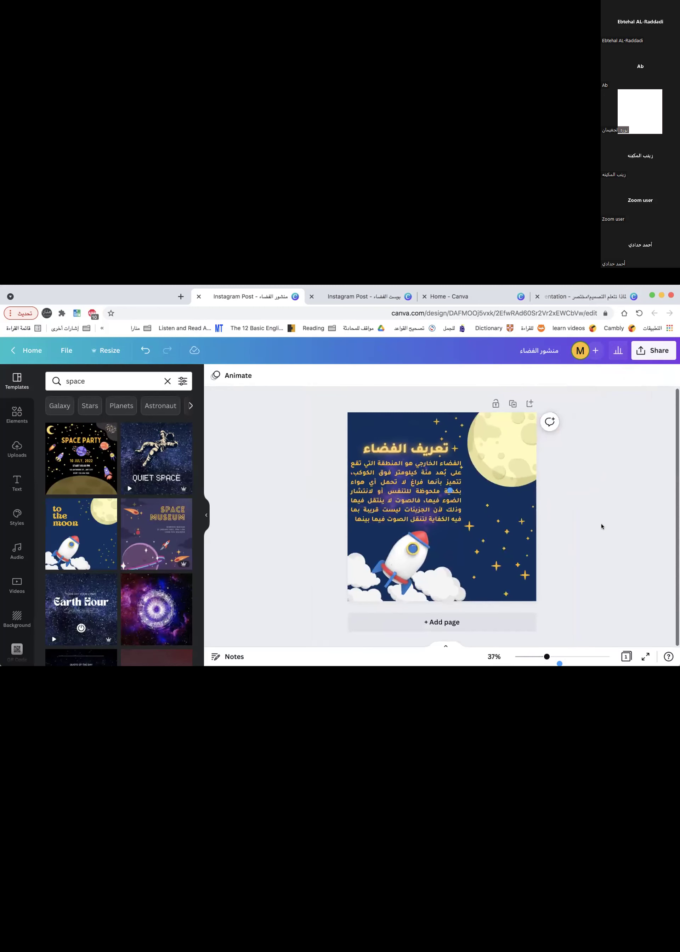
left_click_drag(426, 451, 422, 441)
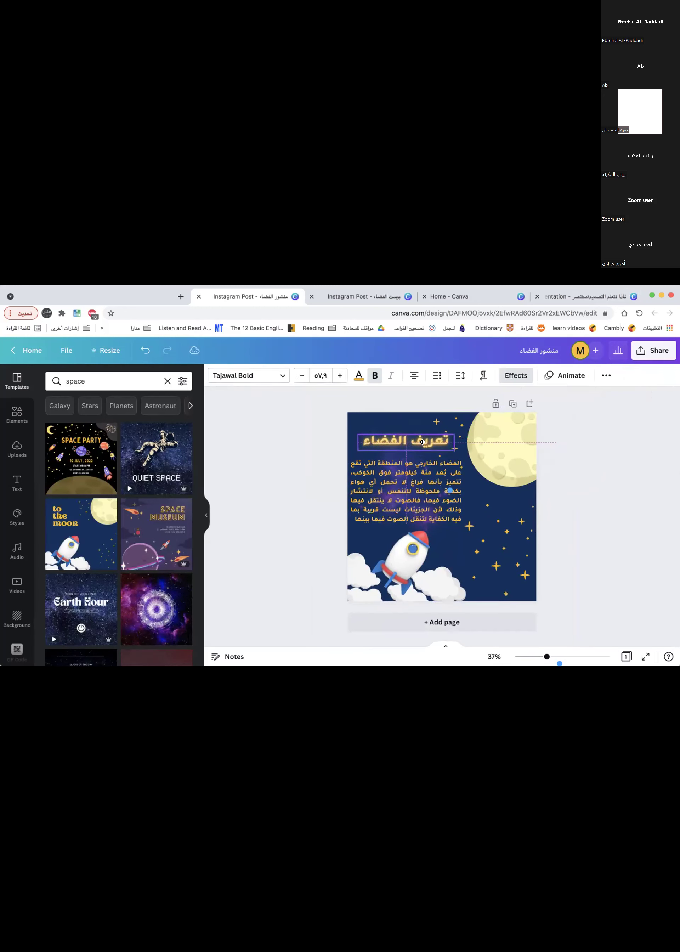
left_click(555, 509)
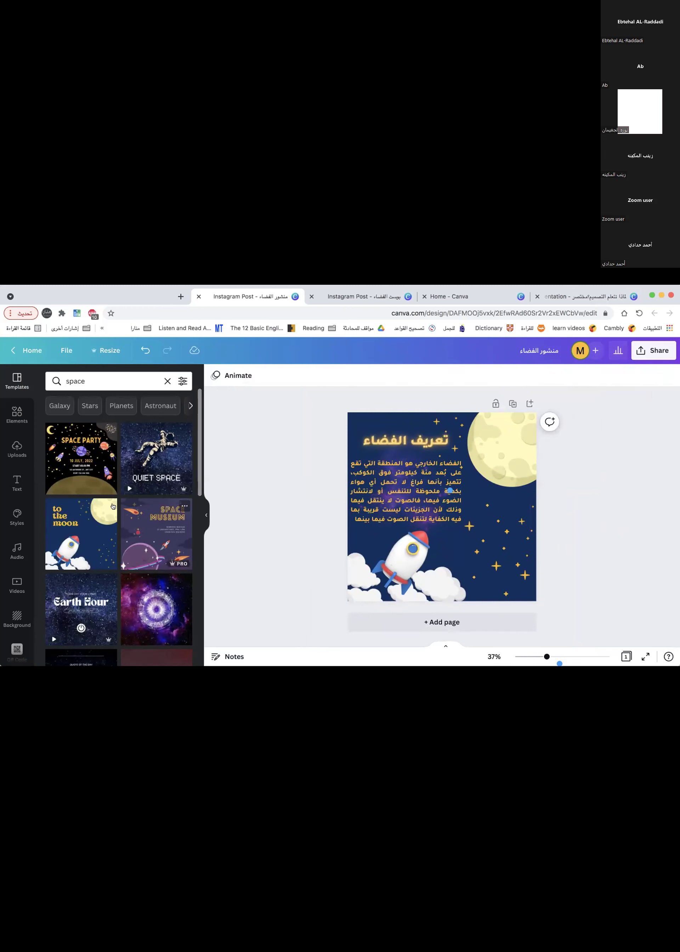
Search the elements for "instagram" and add the single-colour rounded-square Instagram outline logo to the page.
left_click(17, 414)
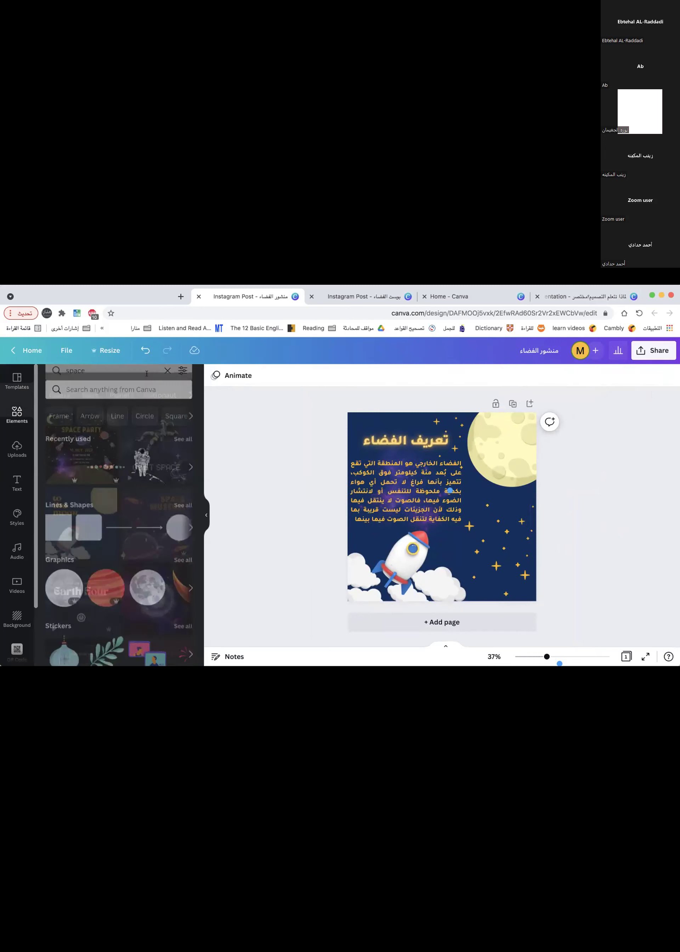
left_click(147, 381)
type("ف")
key("BackSpace")
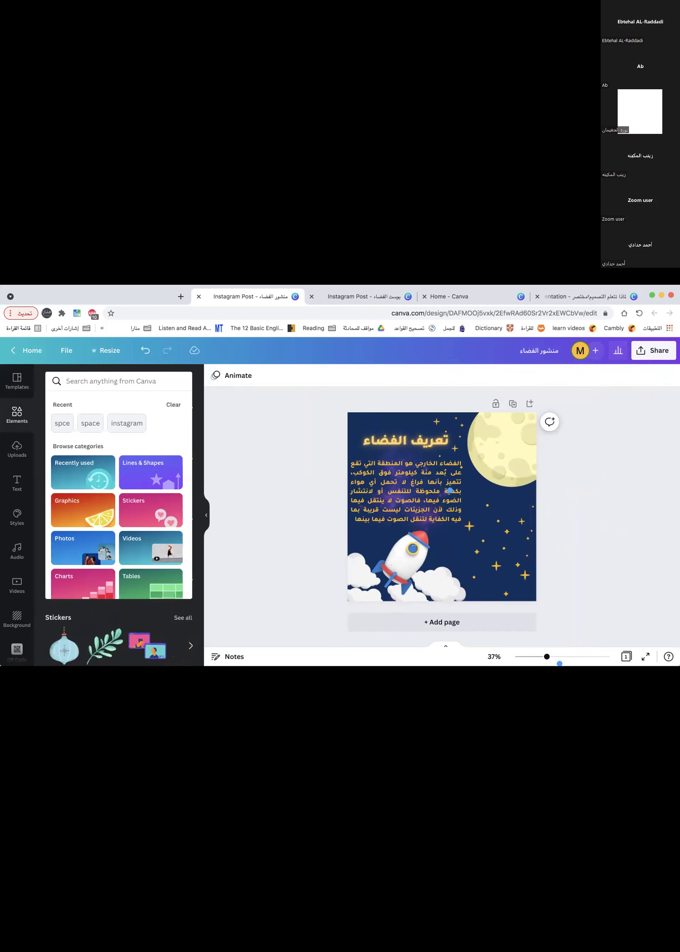
type("instagra")
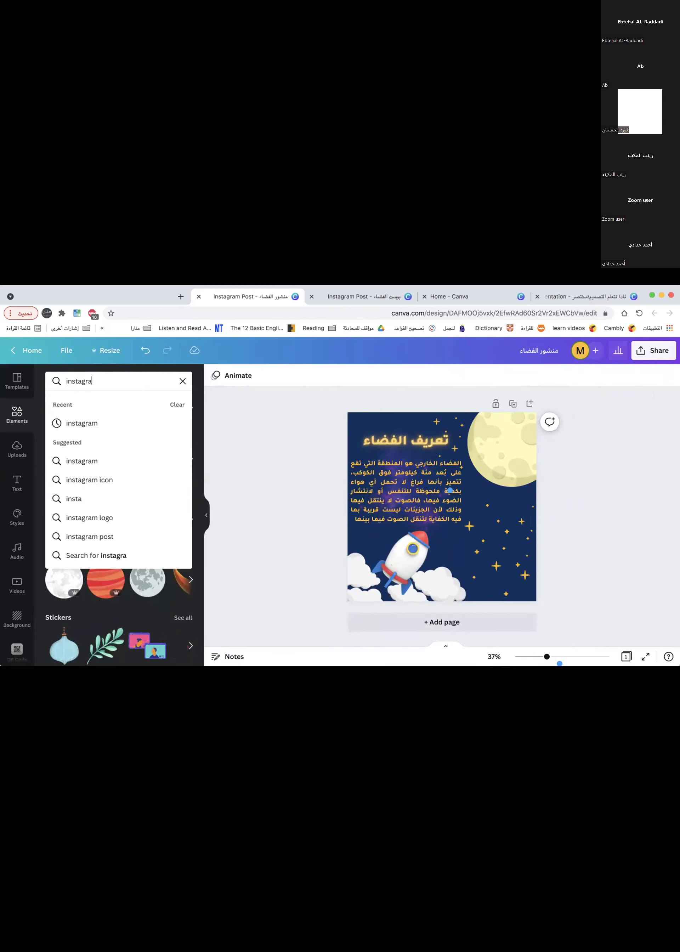
type("m")
key("Return")
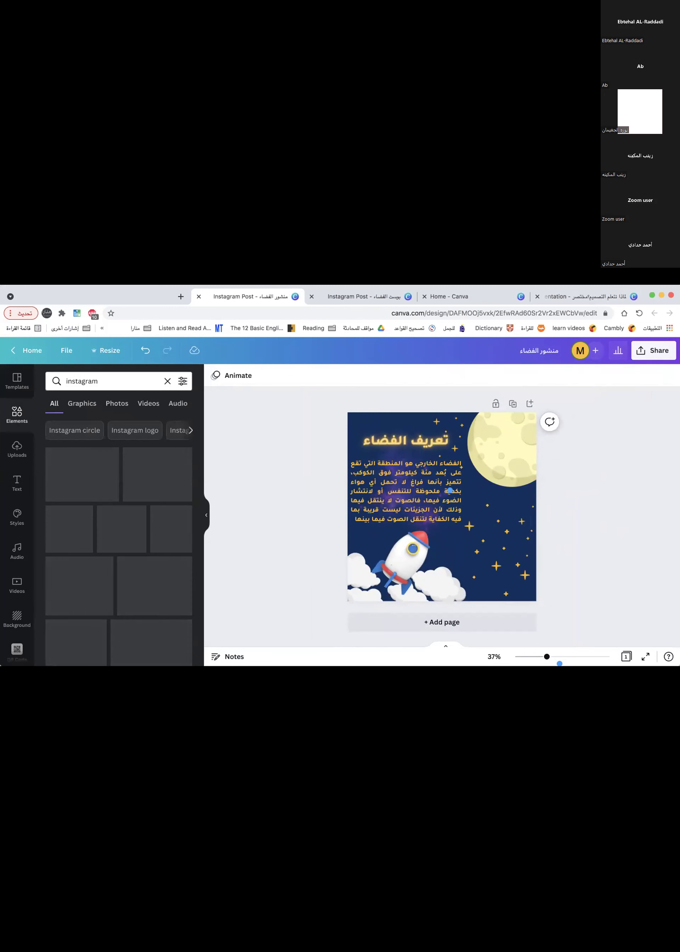
scroll(133, 549, "down", 3)
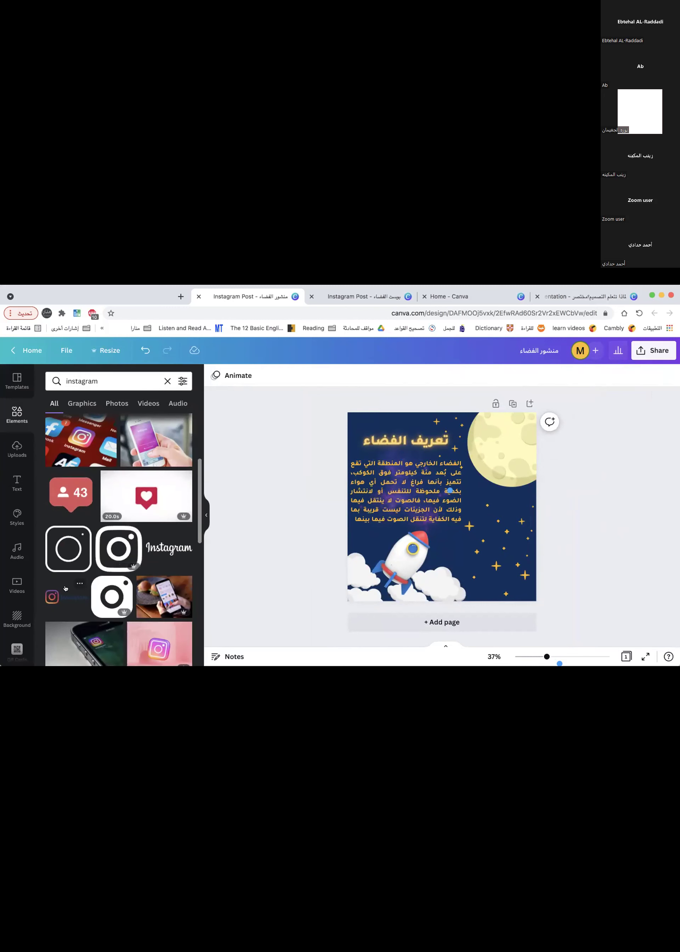
scroll(74, 580, "up", 3)
scroll(73, 592, "up", 1)
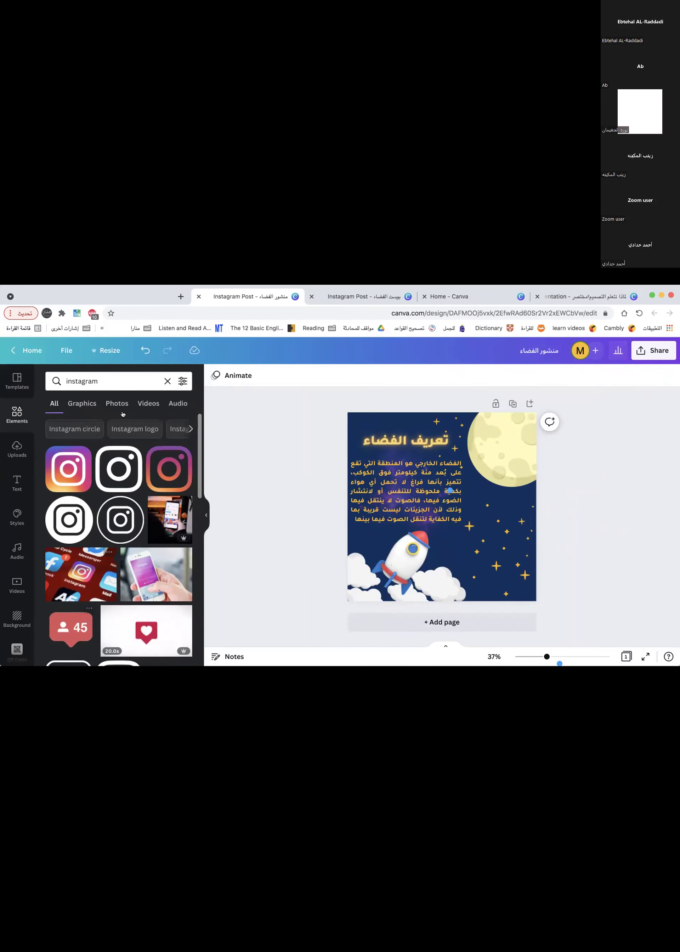
left_click(119, 469)
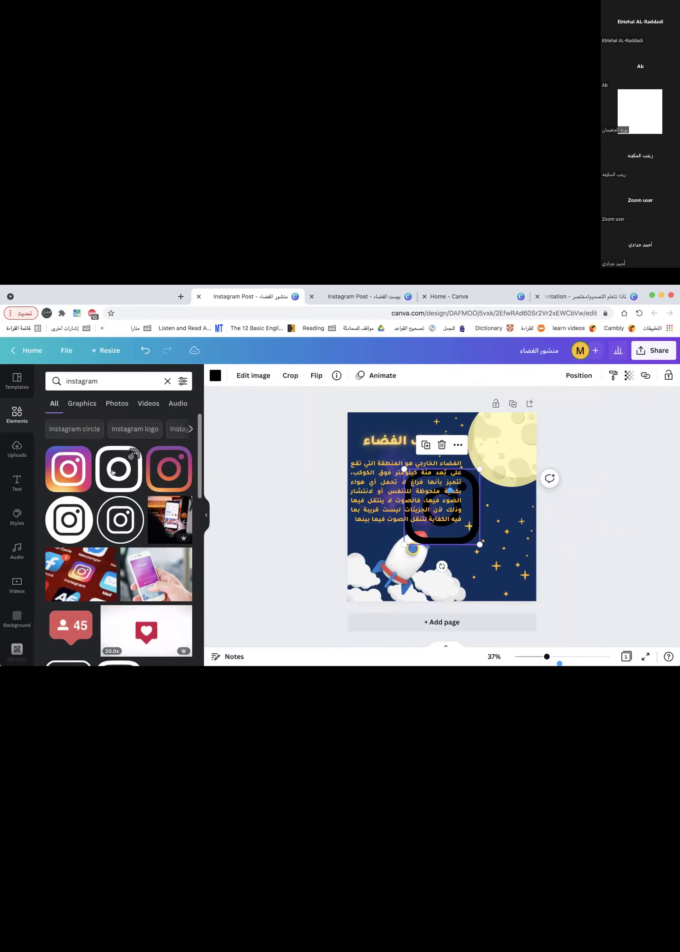
Recolour the Instagram logo off-white and shrink it into the empty area beside the clouds near the page's lower edge.
left_click(215, 375)
left_click(176, 424)
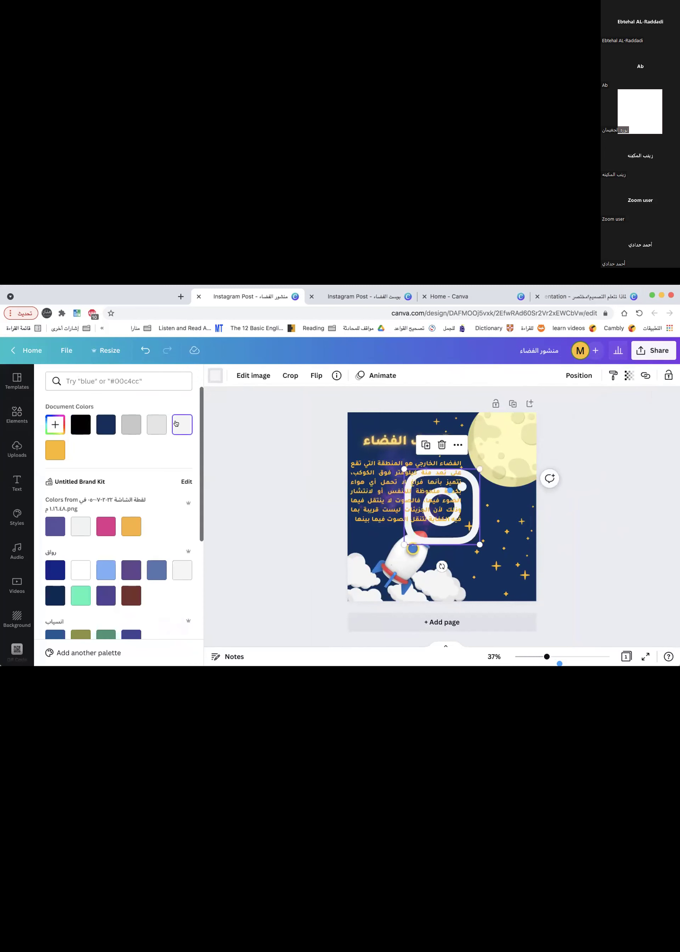
left_click_drag(478, 465, 490, 618)
scroll(490, 618, "up", 10)
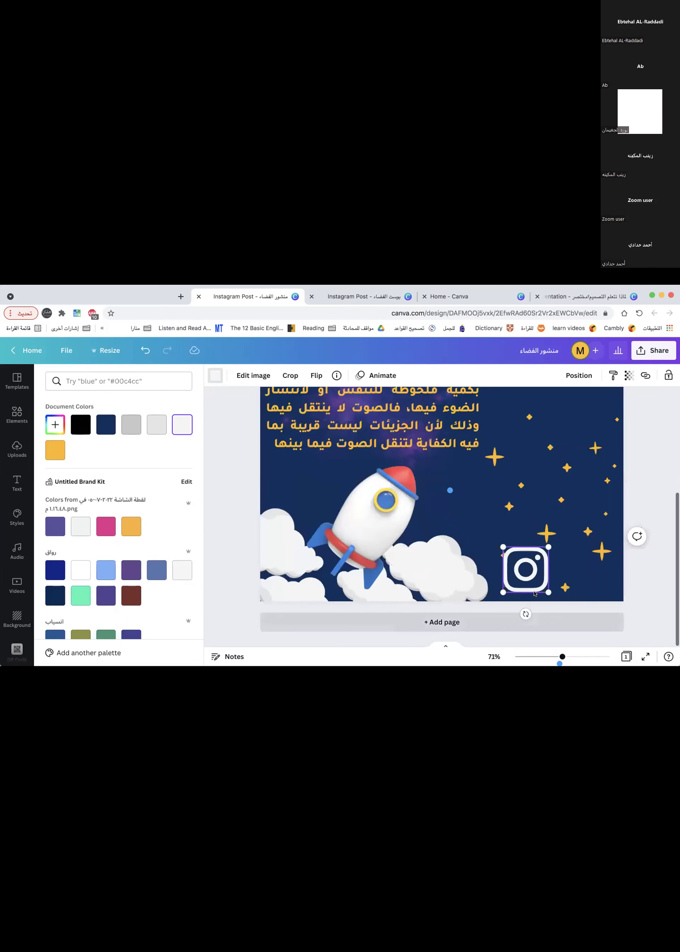
scroll(563, 533, "up", 5)
scroll(563, 534, "right", 3)
left_click_drag(506, 476, 406, 591)
left_click(496, 285)
left_click(482, 487)
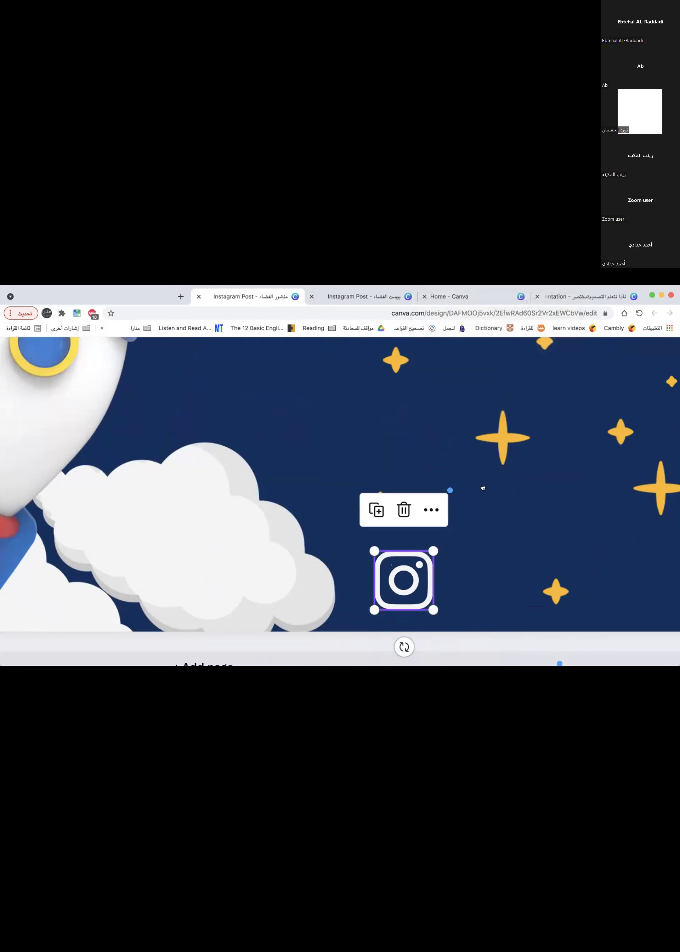
left_click(16, 483)
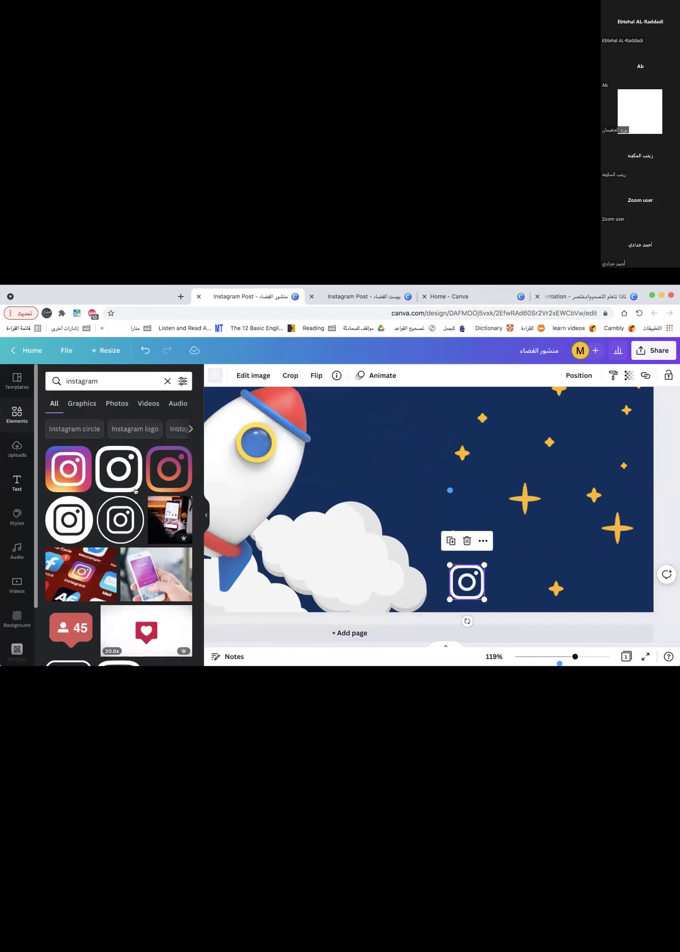
left_click(103, 487)
type("Space")
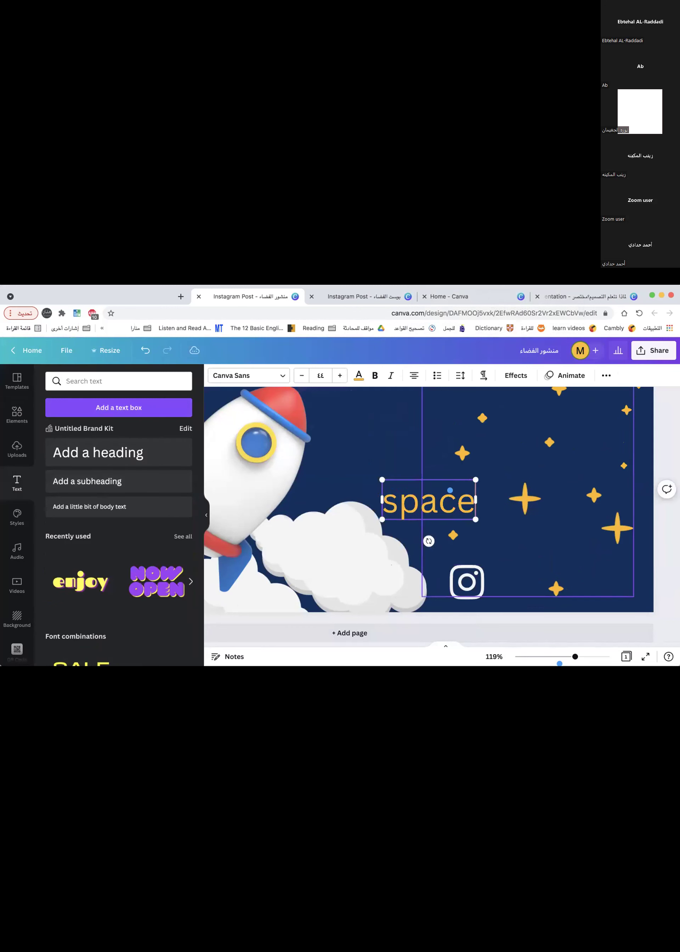
key("ctrl+a")
type("@space")
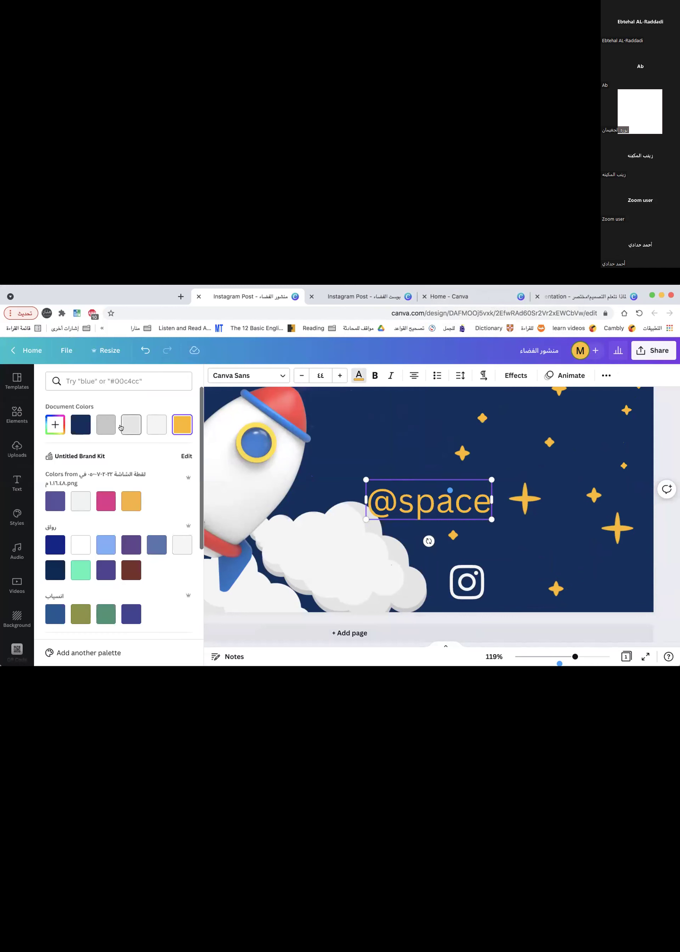
left_click(76, 543)
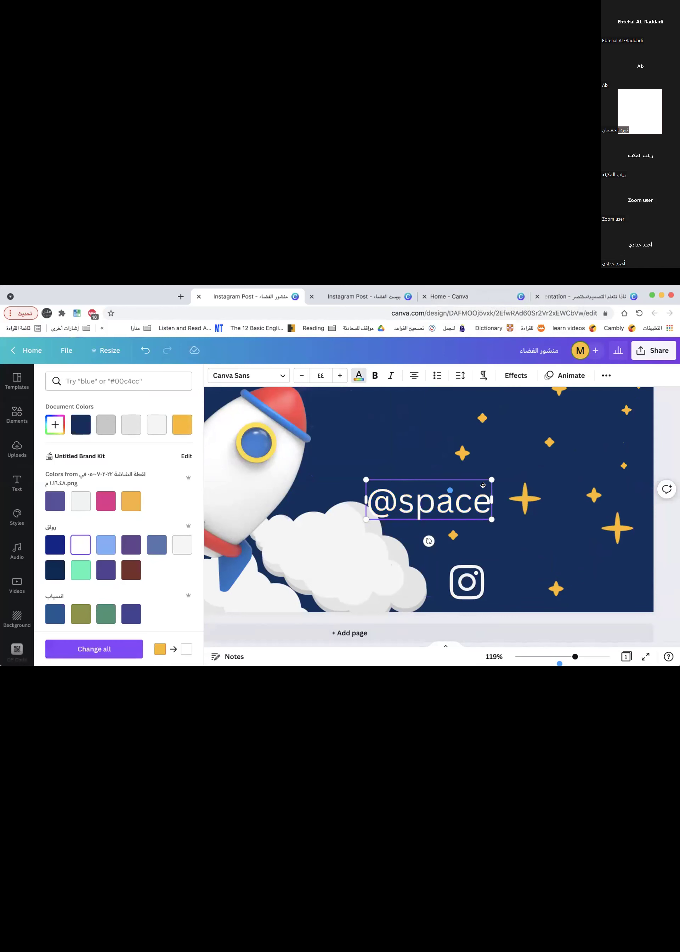
left_click(345, 445)
left_click_drag(431, 507, 557, 585)
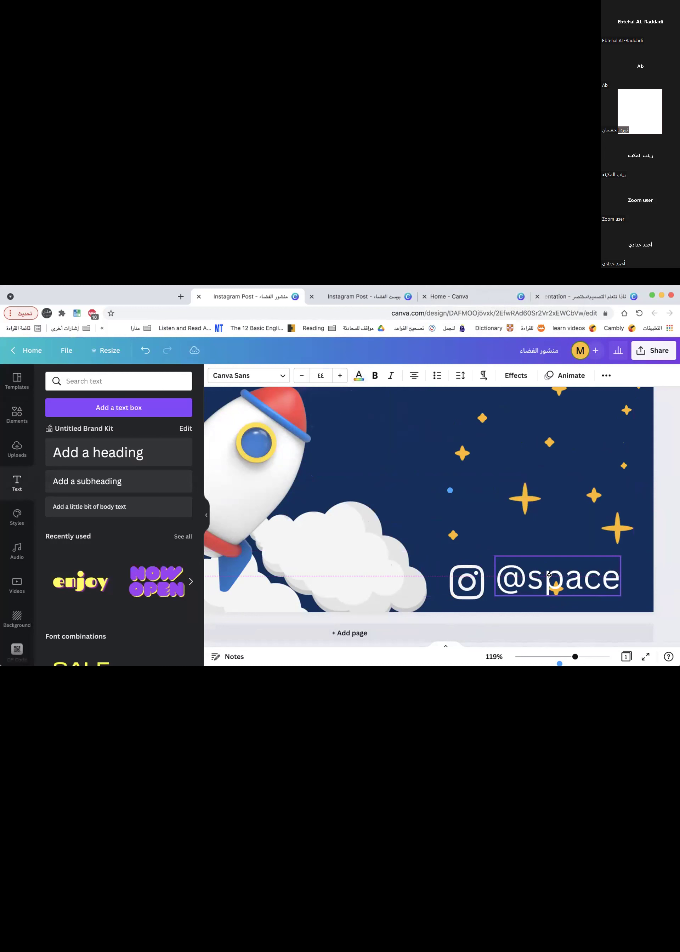
left_click_drag(617, 554, 598, 563)
left_click(297, 374)
left_click(297, 375)
left_click_drag(578, 576, 572, 578)
left_click(467, 579, "shift")
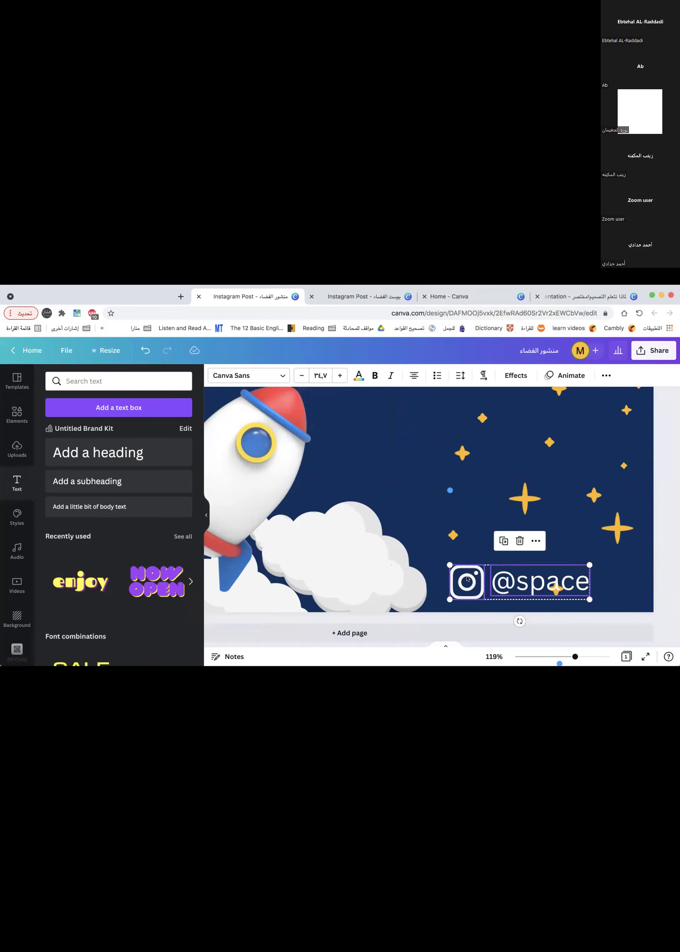
key("Delete")
key("ctrl+z")
left_click(535, 577)
key("ctrl+z")
Nudge the star cluster upward so its lowest star clears the line of the Instagram logo.
left_click(557, 592)
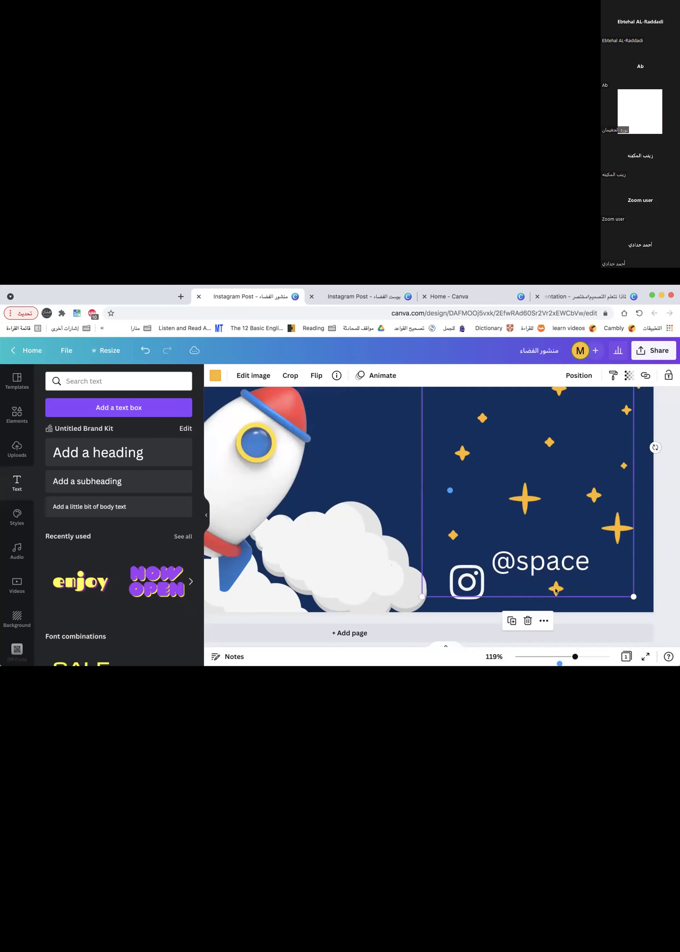
key("Up")
key("Up")
key("Up")
key("Up")
key("Up")
key("Up")
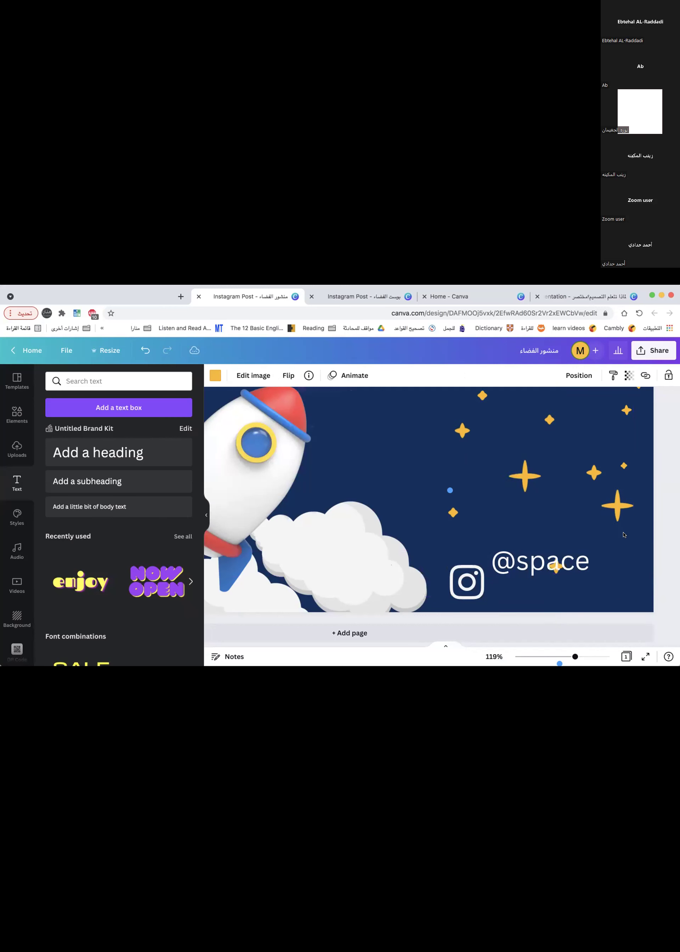
left_click(571, 571)
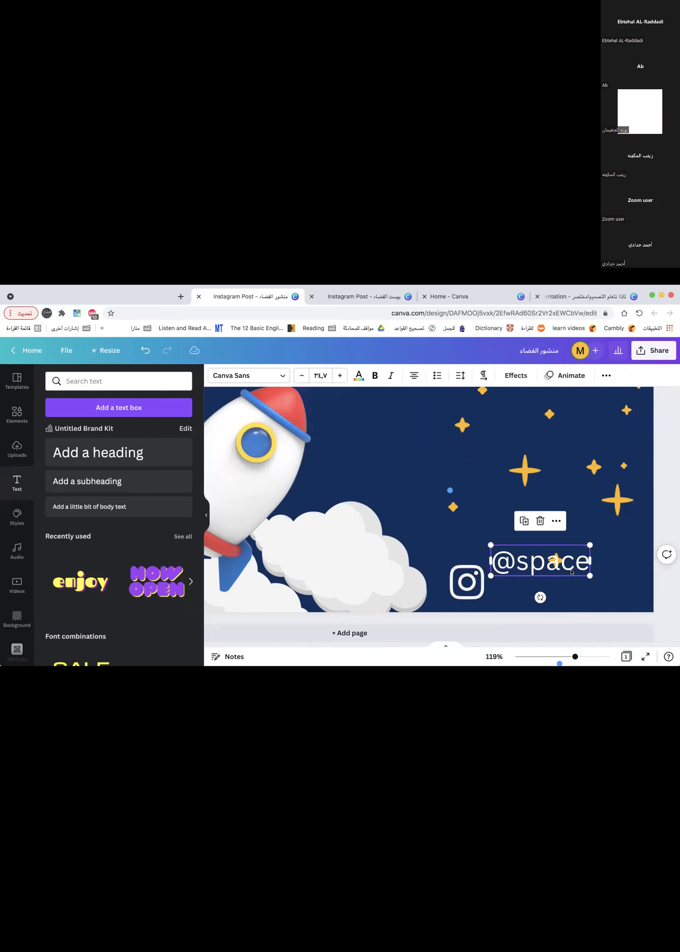
left_click_drag(571, 572, 571, 589)
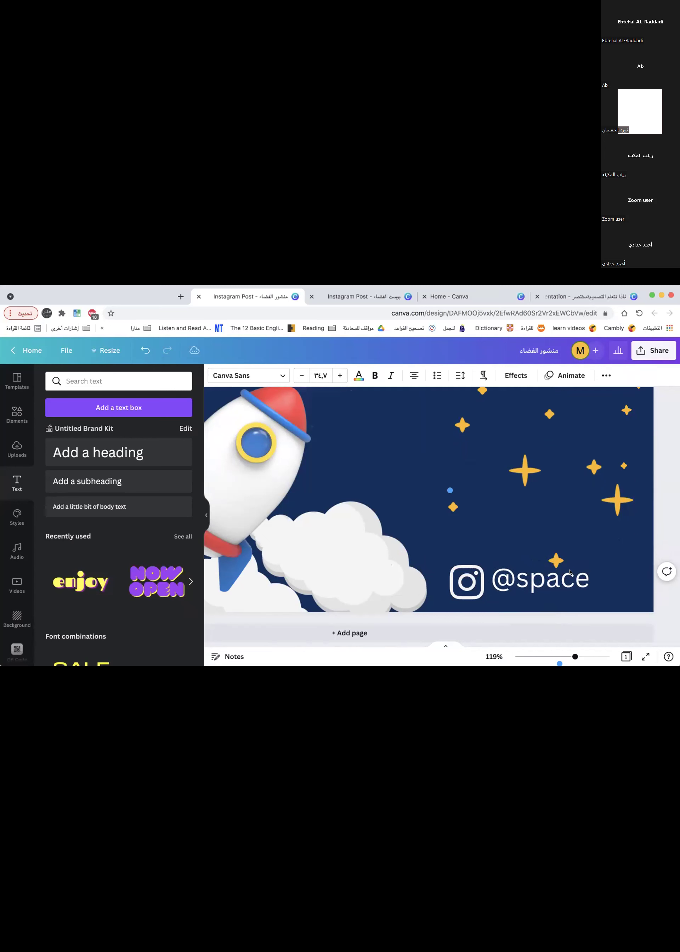
left_click(474, 584, "shift")
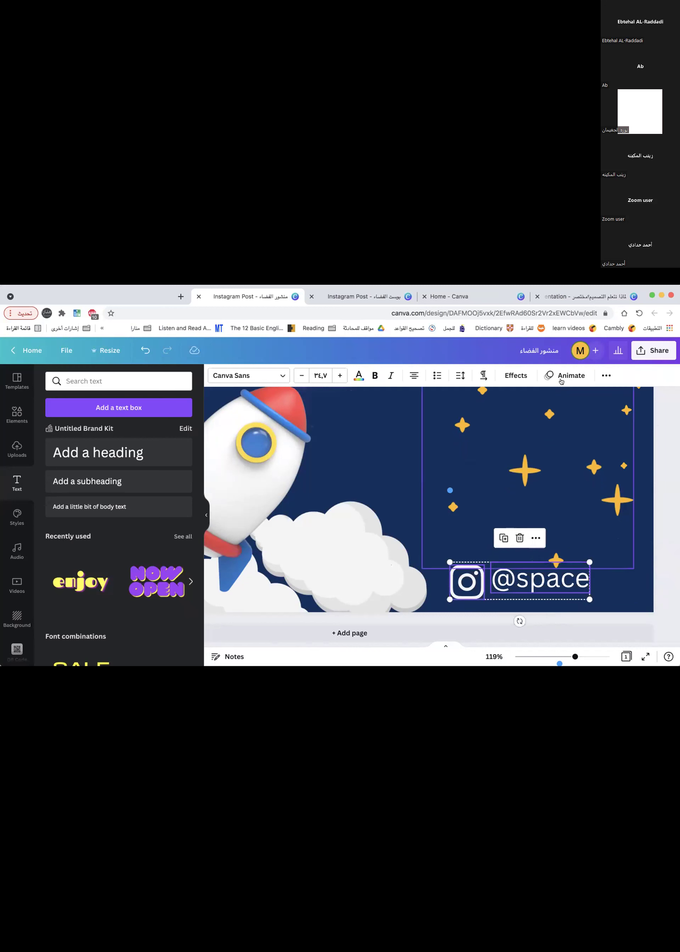
left_click(606, 375)
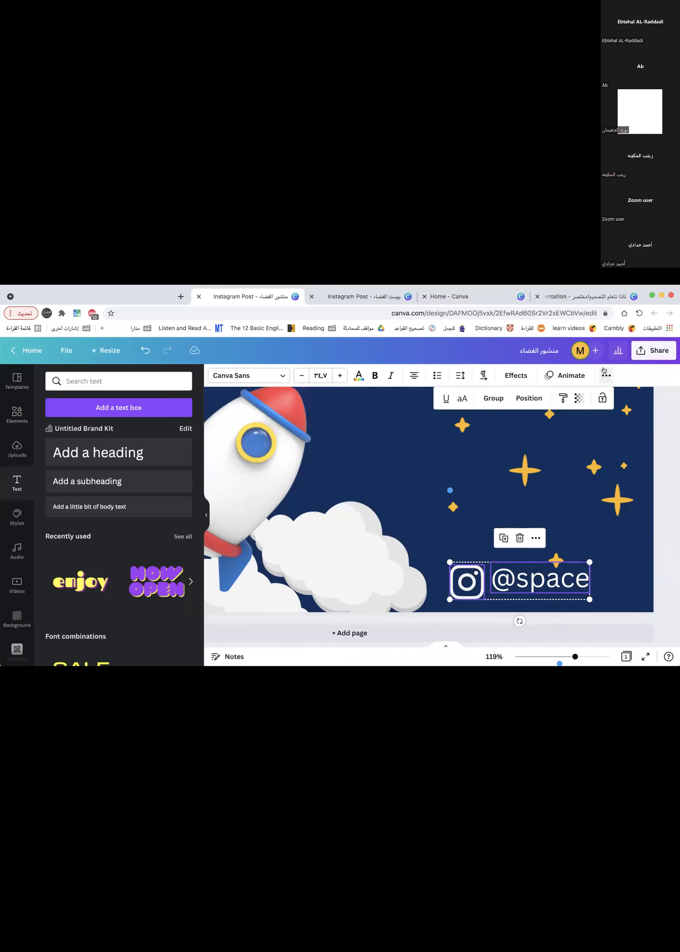
left_click(528, 399)
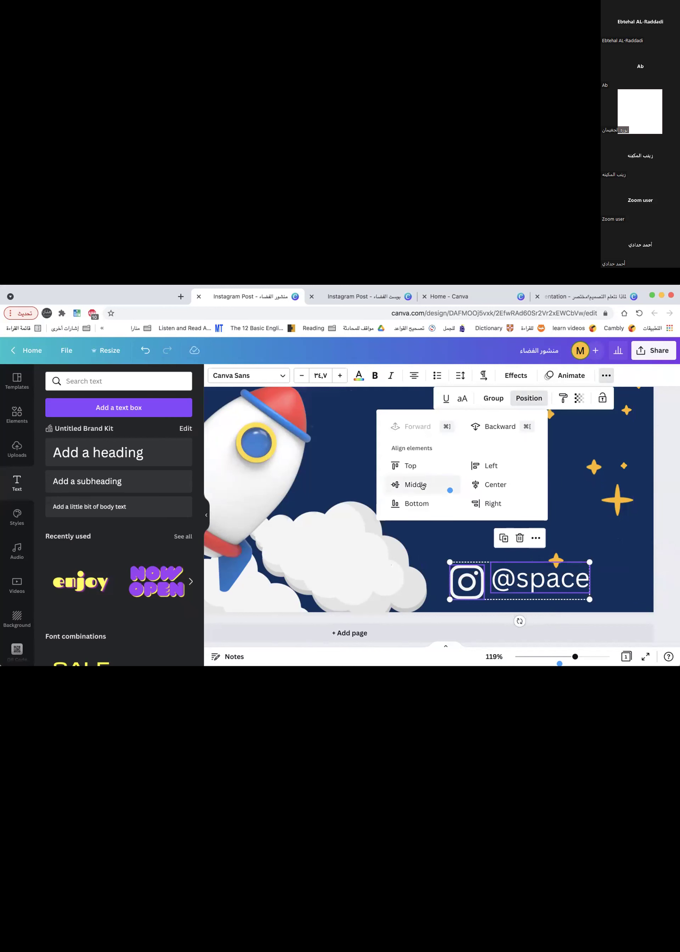
left_click(422, 484)
left_click(504, 483)
left_click(490, 465)
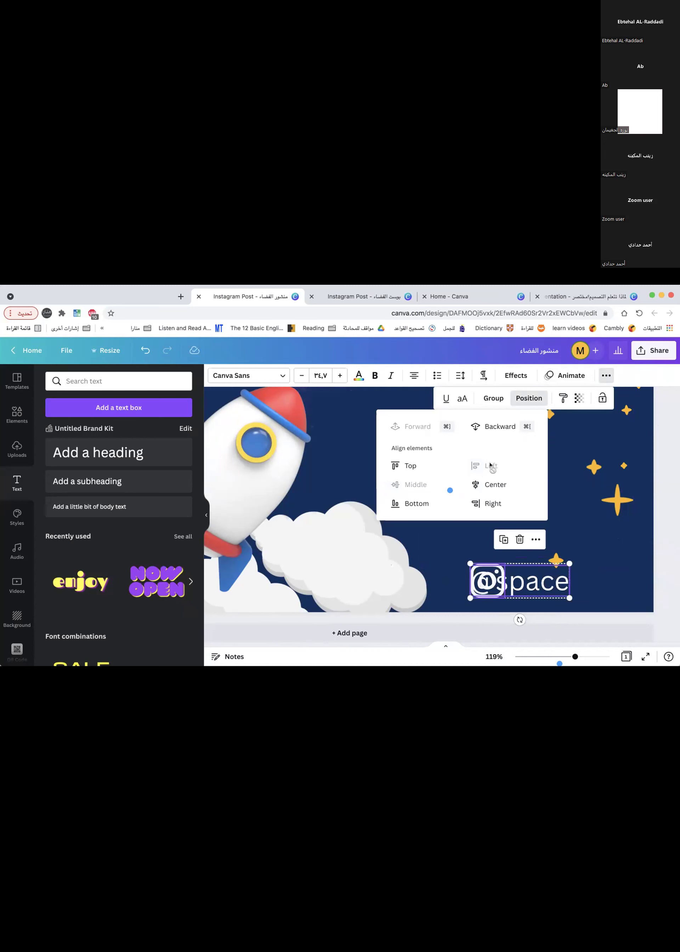
left_click(485, 504)
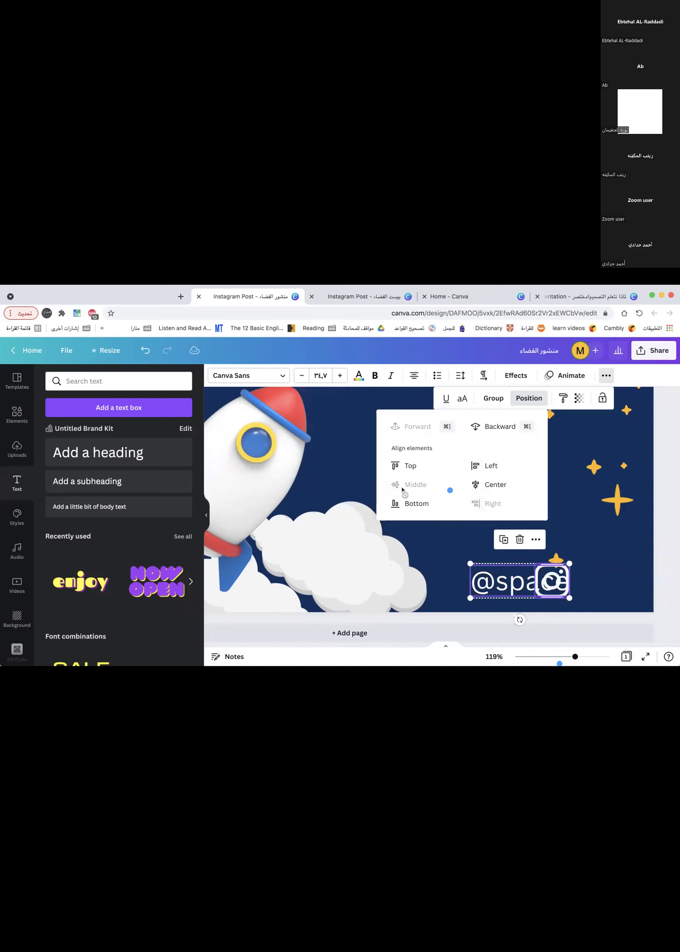
left_click(410, 467)
left_click(414, 503)
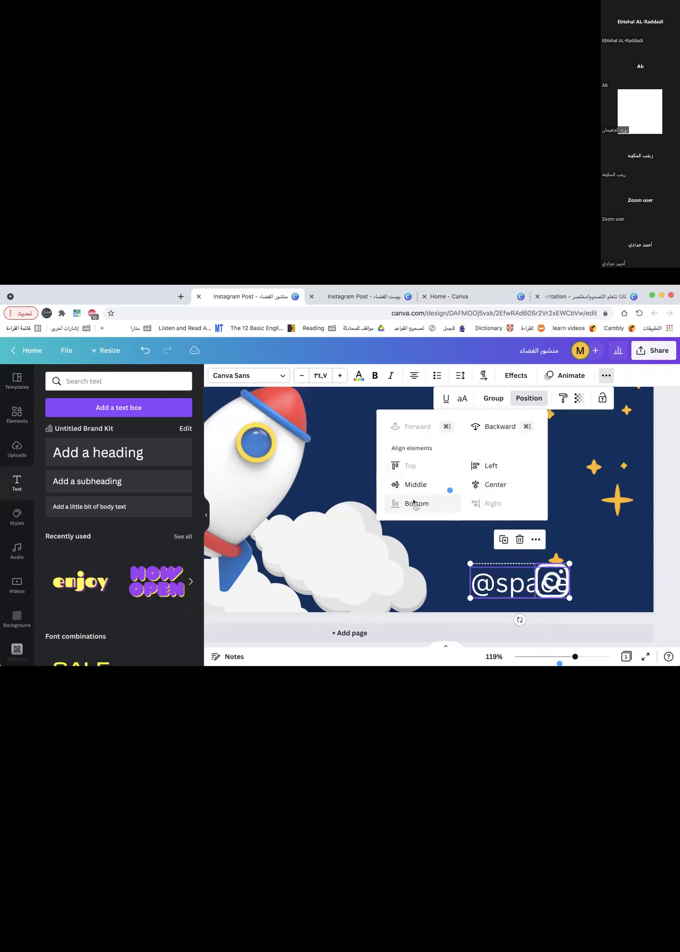
left_click(415, 485)
left_click(623, 545)
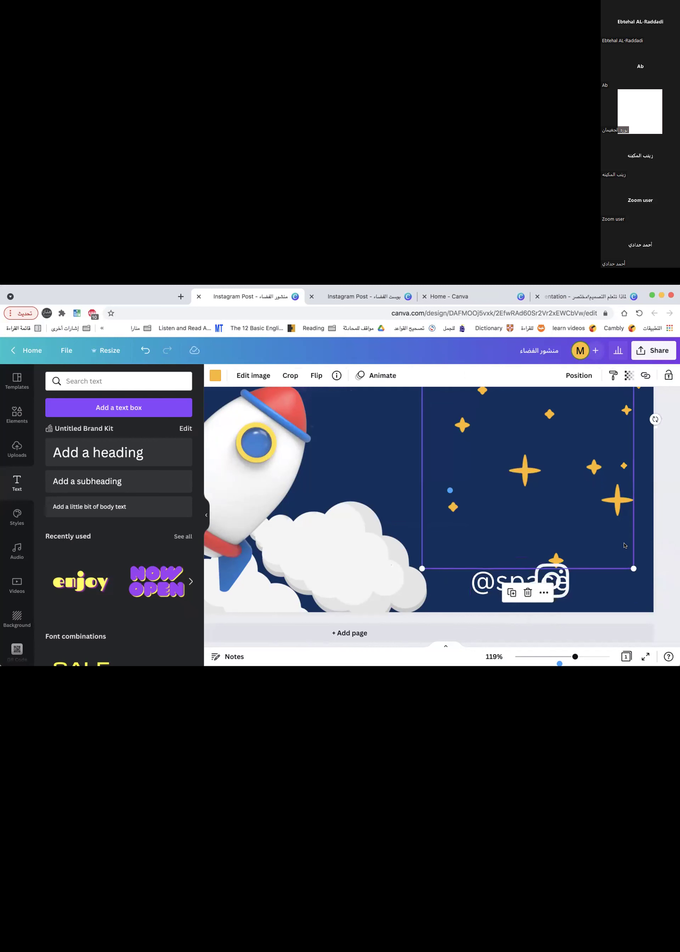
left_click(541, 592)
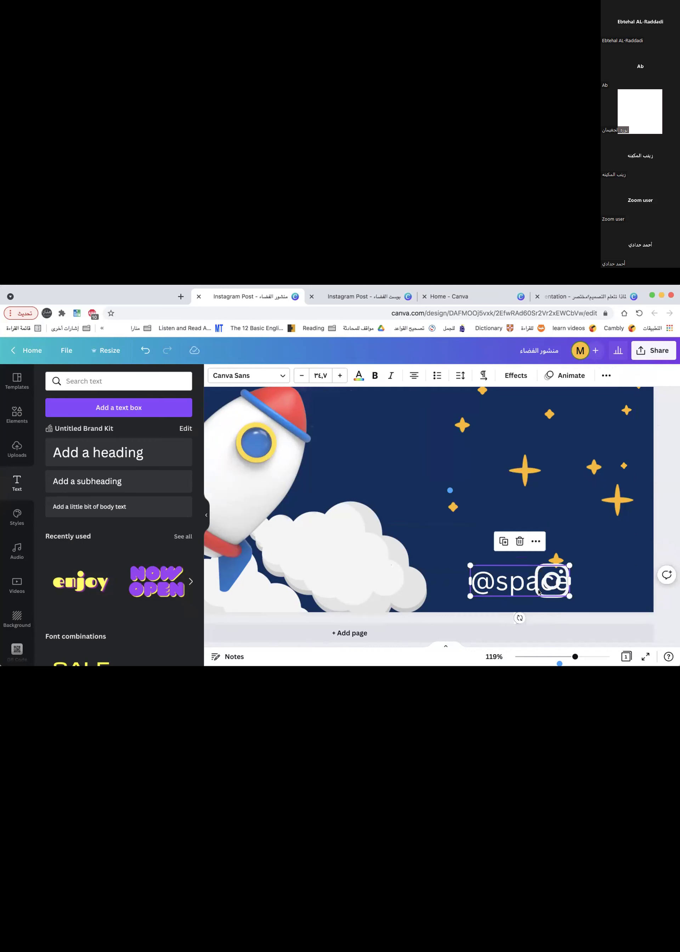
key("shift+Right")
key("shift+Right")
key("shift+Right")
key("shift+Right")
key("shift+Right")
key("shift+Right")
key("shift+Right")
key("shift+Right")
key("shift+Right")
key("shift+Right")
key("shift+Right")
key("shift+Right")
key("shift+Right")
key("shift+Right")
key("shift+Right")
key("shift+Right")
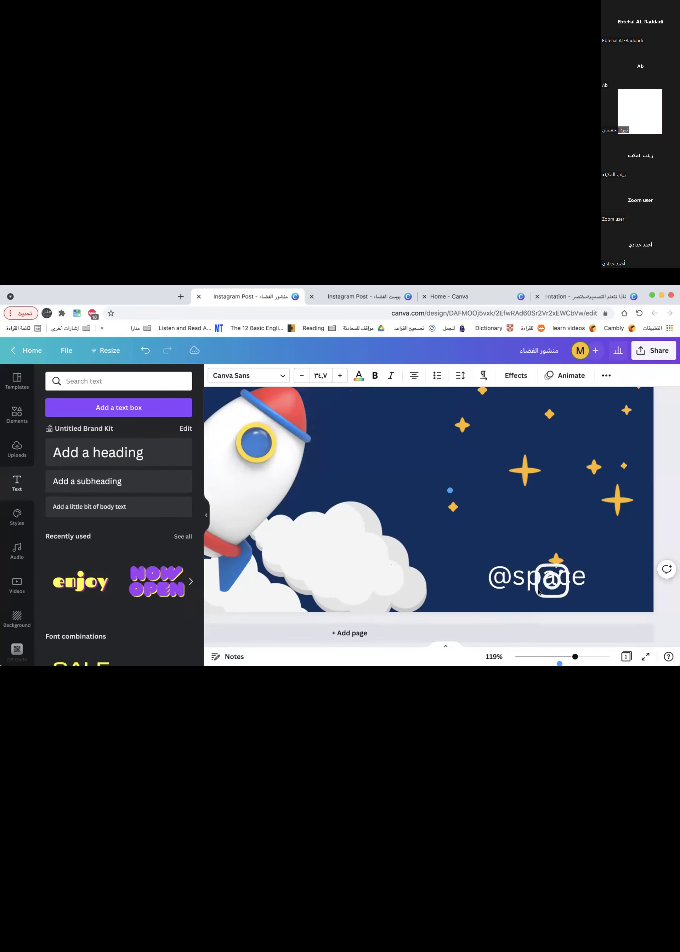
key("shift+Right")
key("shift+Right")
key("shift+Right")
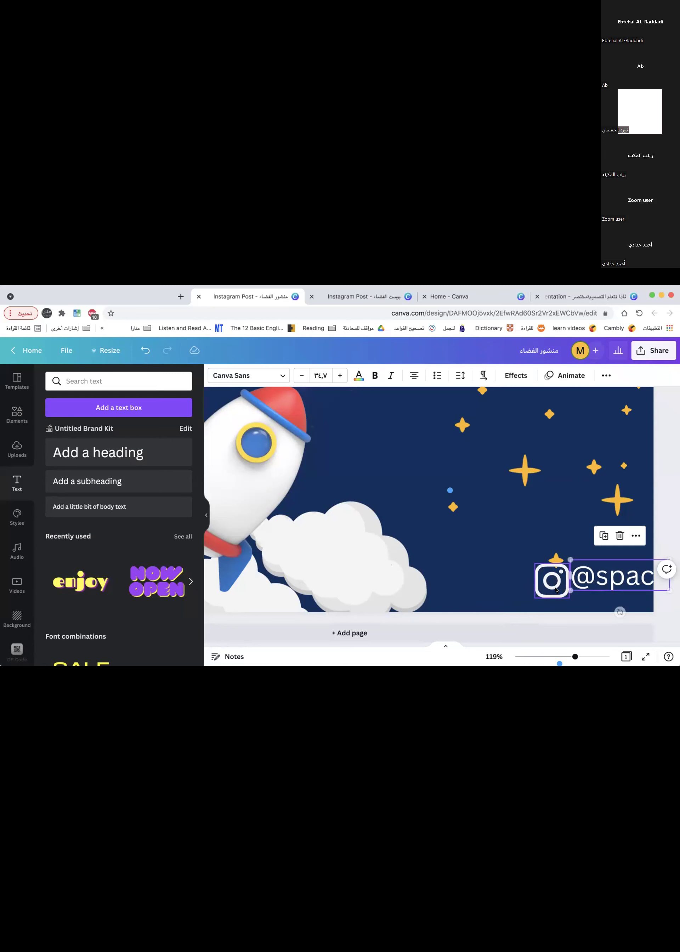
left_click(606, 376)
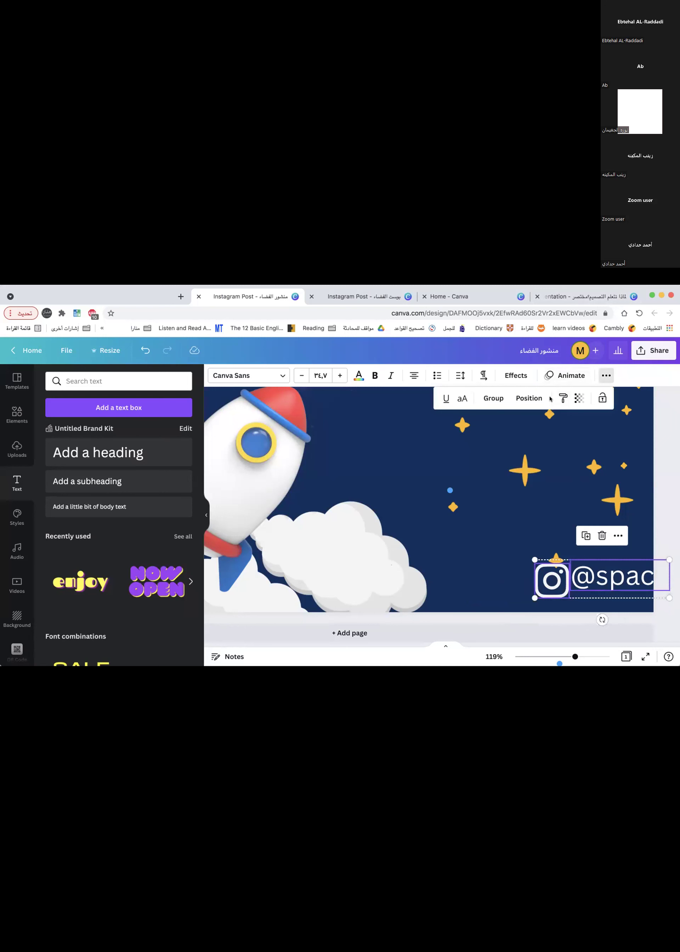
left_click(528, 398)
left_click(398, 484)
left_click(625, 576)
left_click_drag(621, 584, 521, 585)
scroll(522, 588, "down", 5)
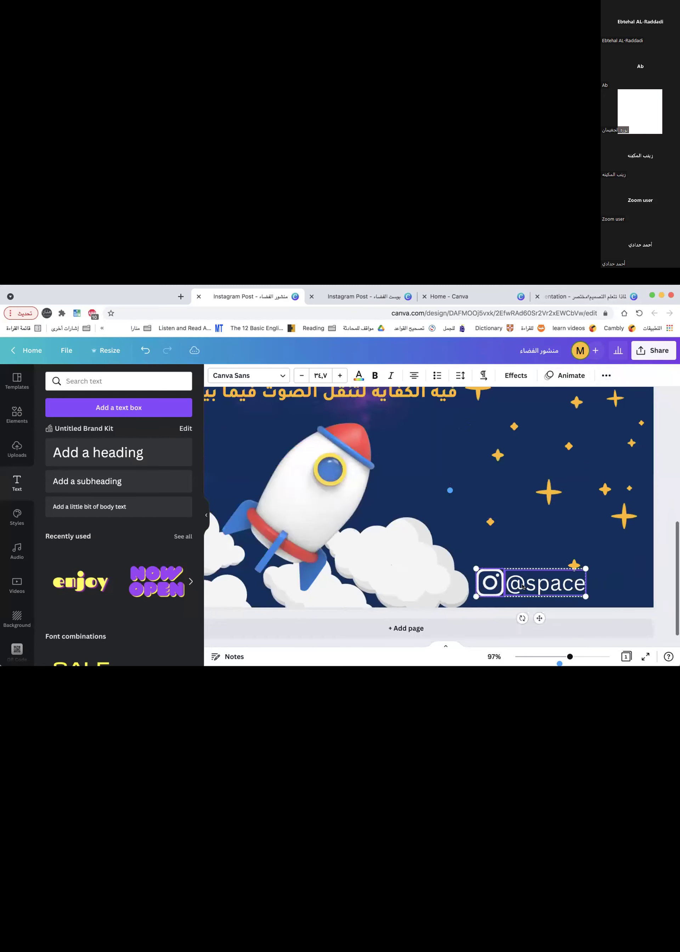
left_click(661, 534)
scroll(660, 534, "down", 3)
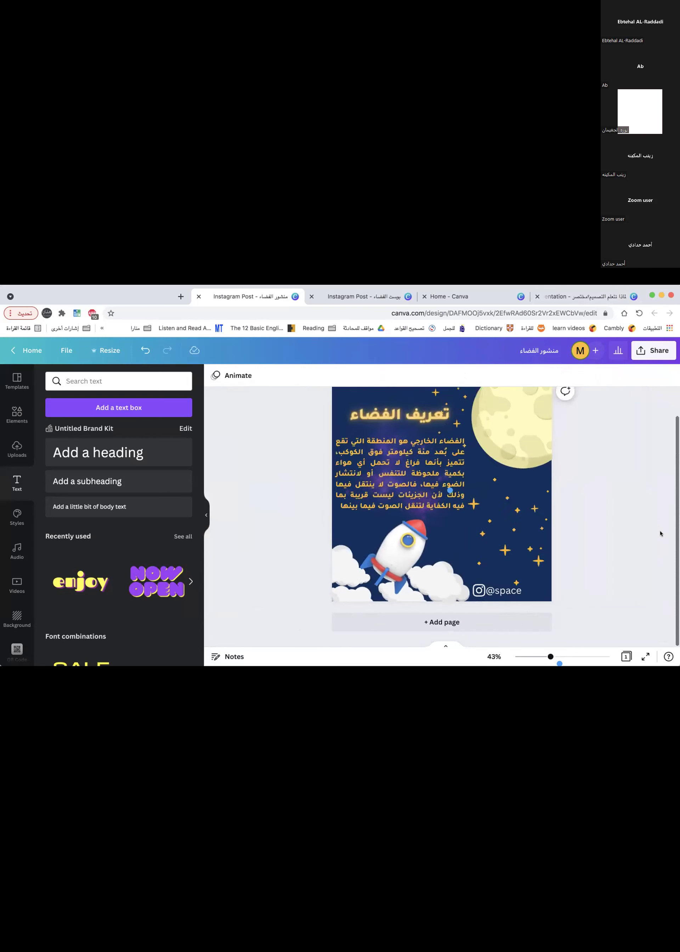
Recolour the Arabic definition paragraph white.
left_click(373, 508)
left_click(359, 375)
left_click(55, 451)
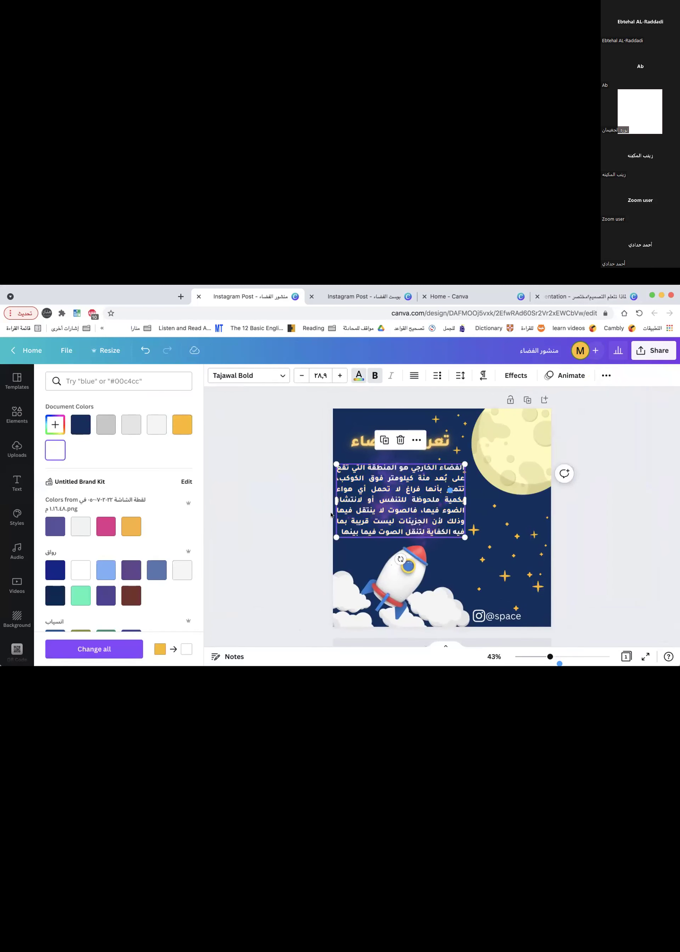
left_click(316, 516)
left_click(610, 533)
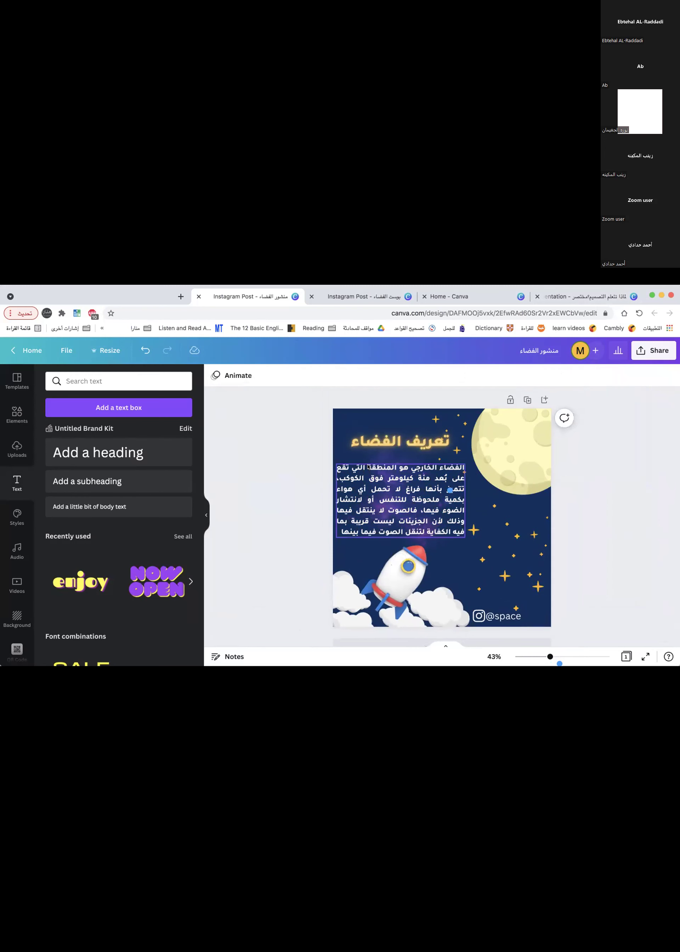
Move the small star cluster near the title slightly right, toward the moon and clear of the title.
left_click(448, 427)
left_click_drag(448, 426, 462, 427)
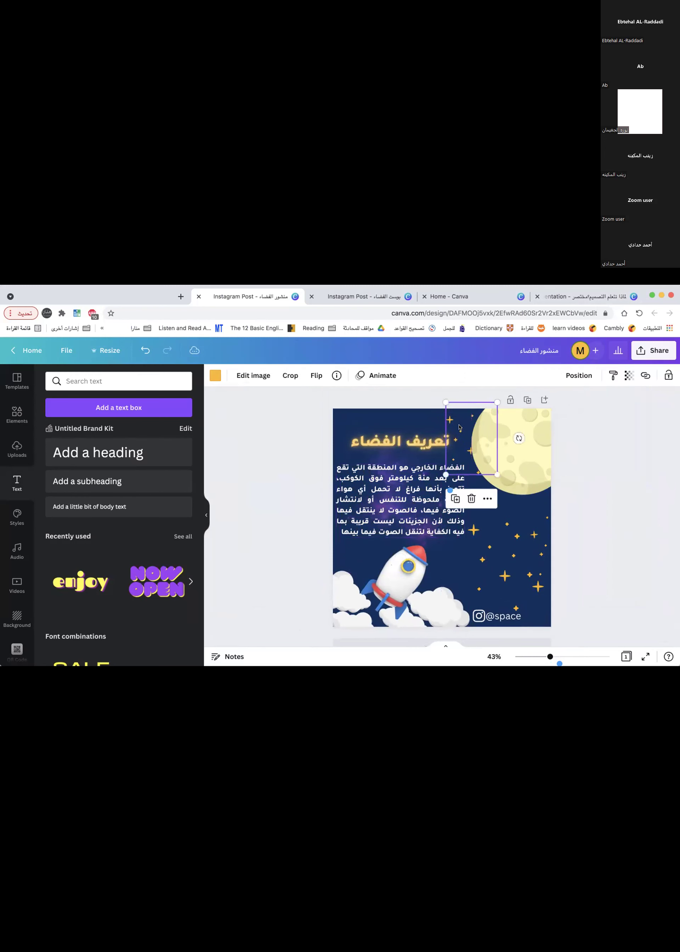
left_click(628, 531)
scroll(628, 532, "down", 1)
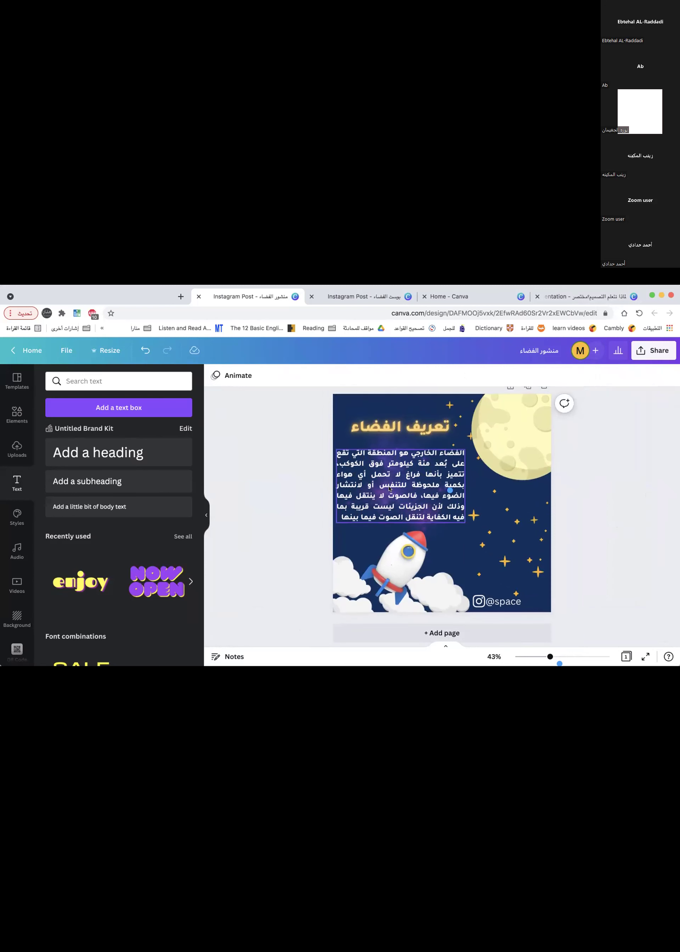
Download the design as a PNG at 1080 × 1080 px.
left_click(651, 352)
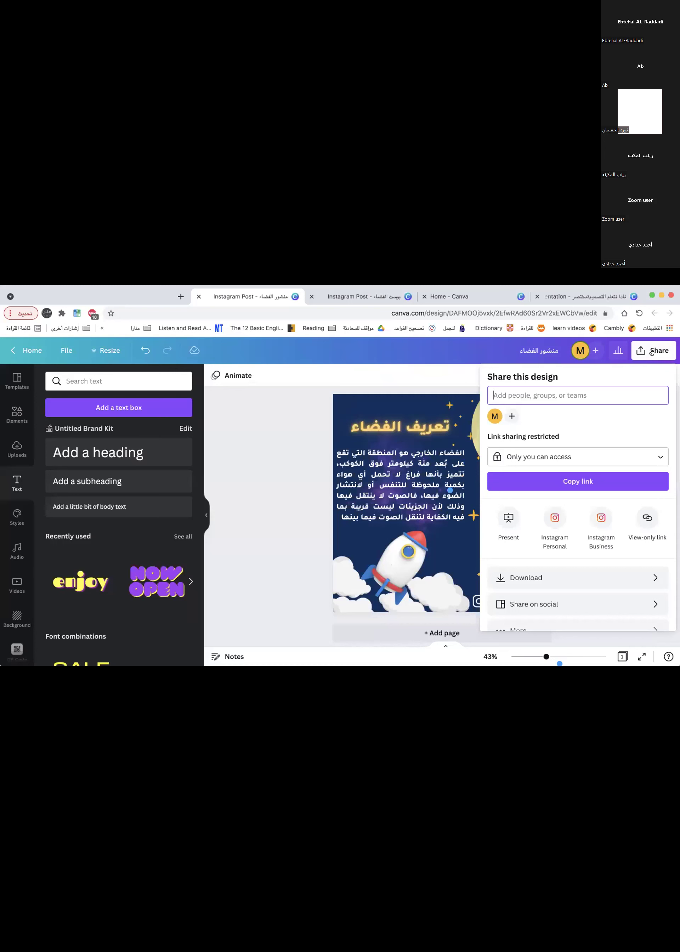
scroll(625, 567, "down", 1)
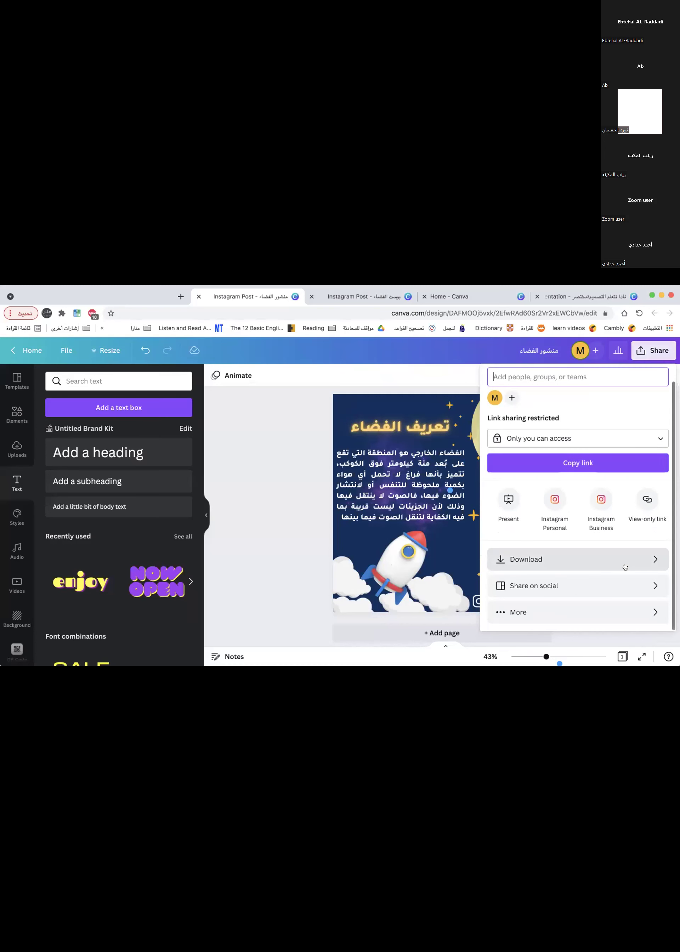
left_click(626, 567)
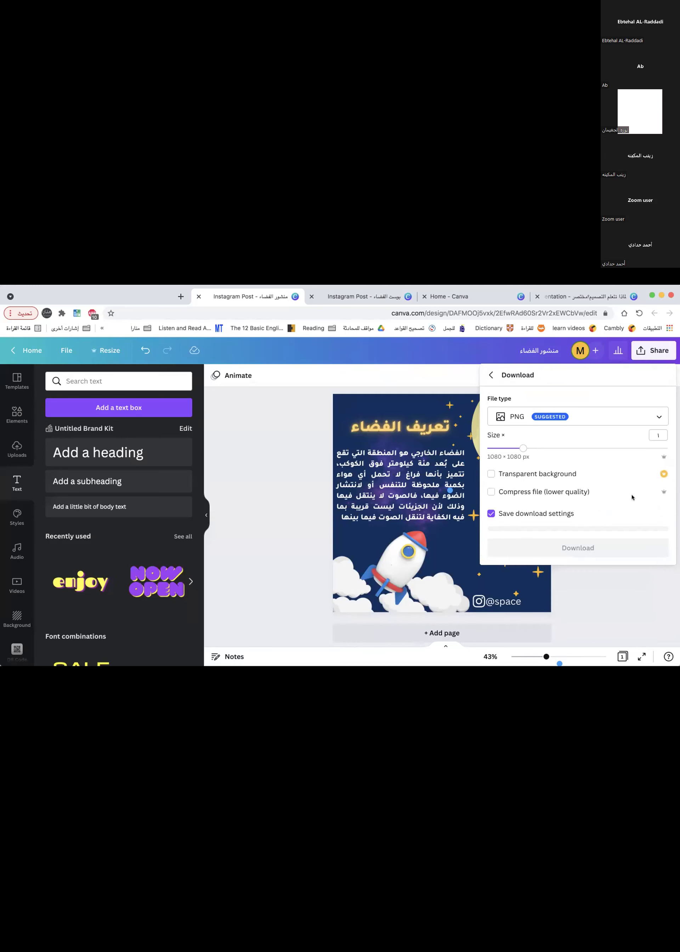
left_click(594, 546)
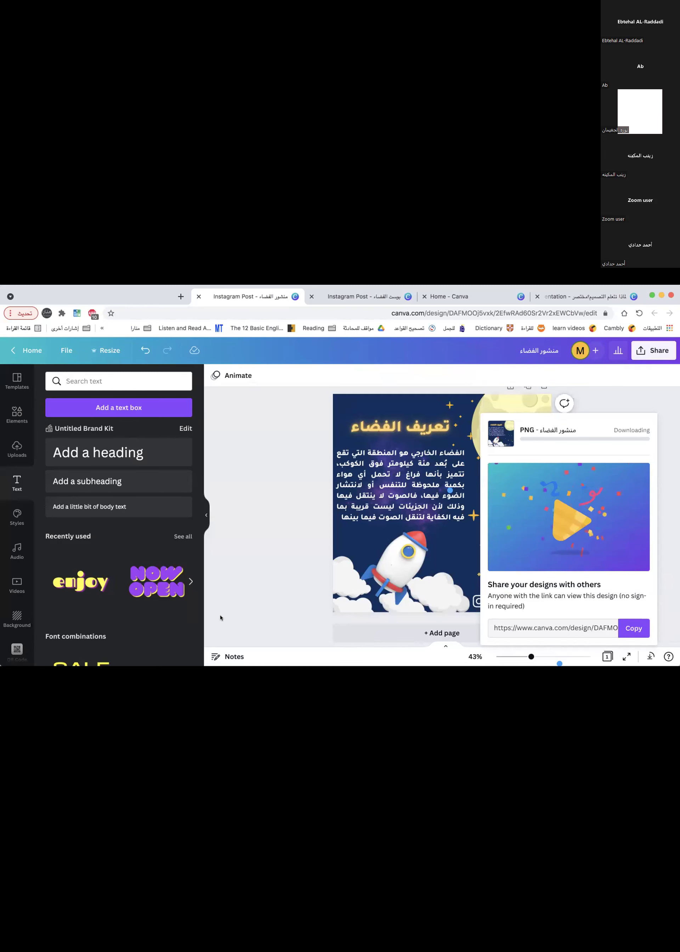
Add a second page and apply the "Quiet Space" astronaut template to it.
left_click(410, 631)
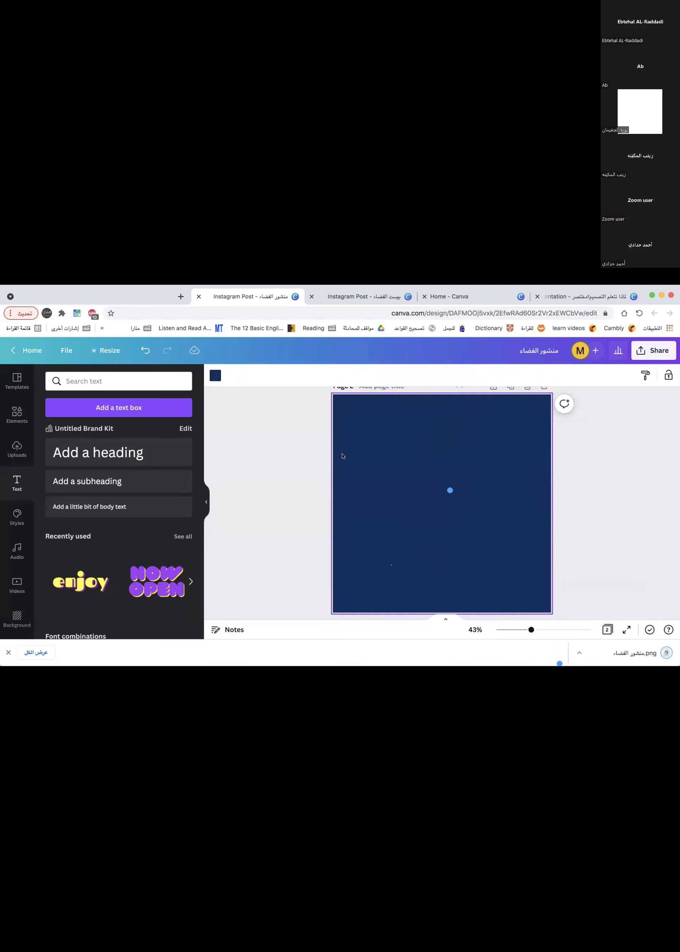
left_click(17, 380)
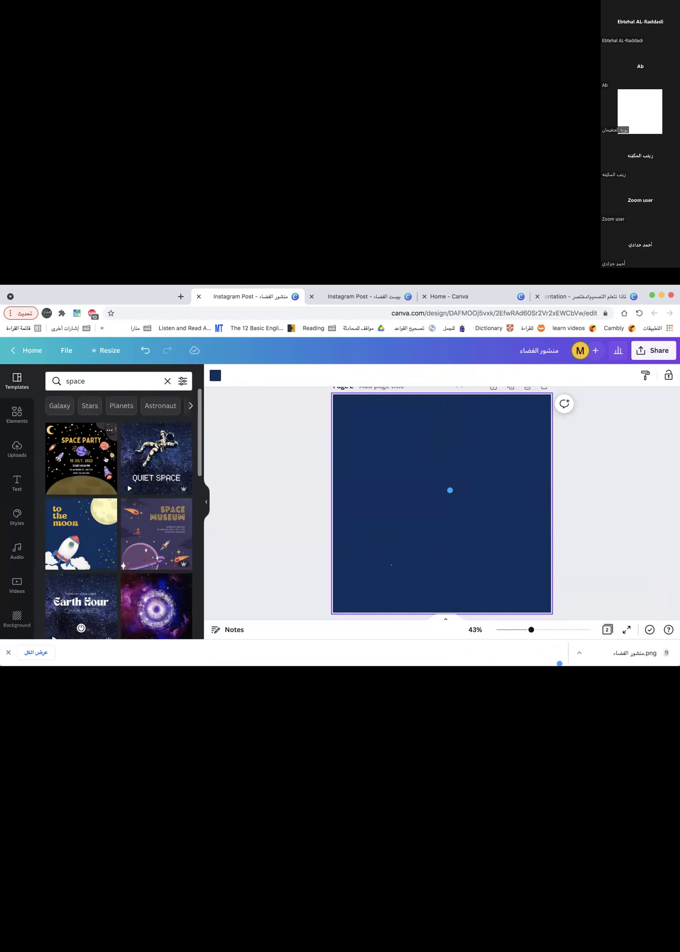
left_click(161, 442)
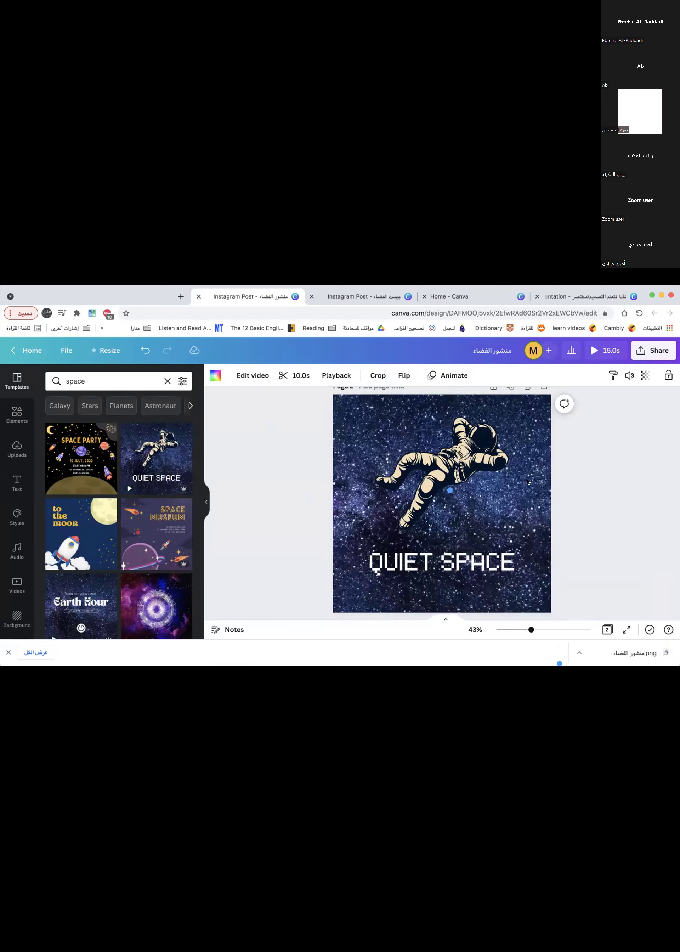
Shrink the astronaut on page 2 to about 590 × 501.
left_click(459, 452)
left_click_drag(373, 526, 390, 517)
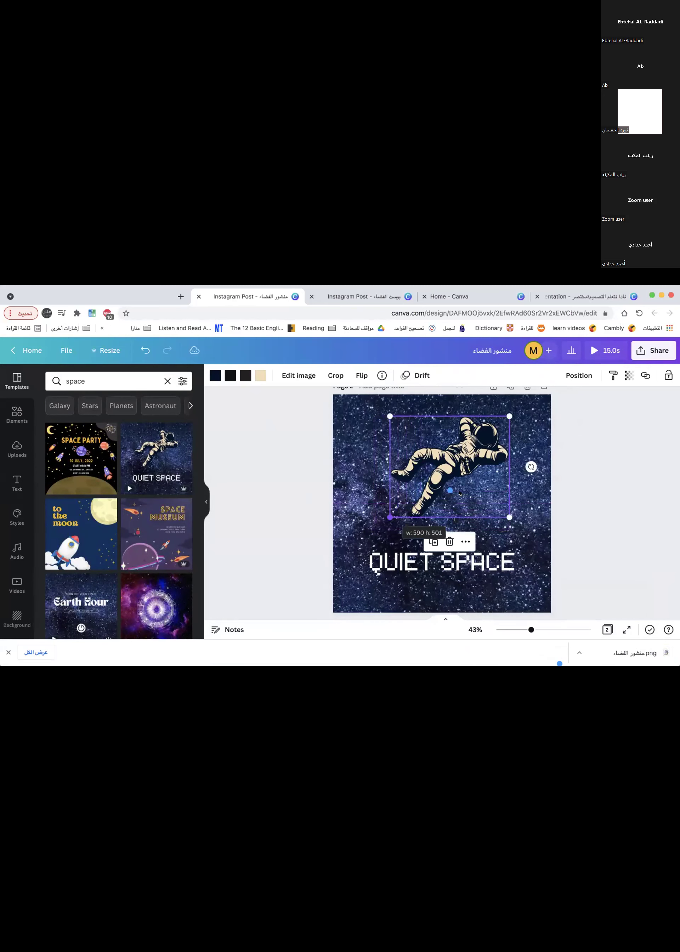
left_click(586, 496)
key("super+minus")
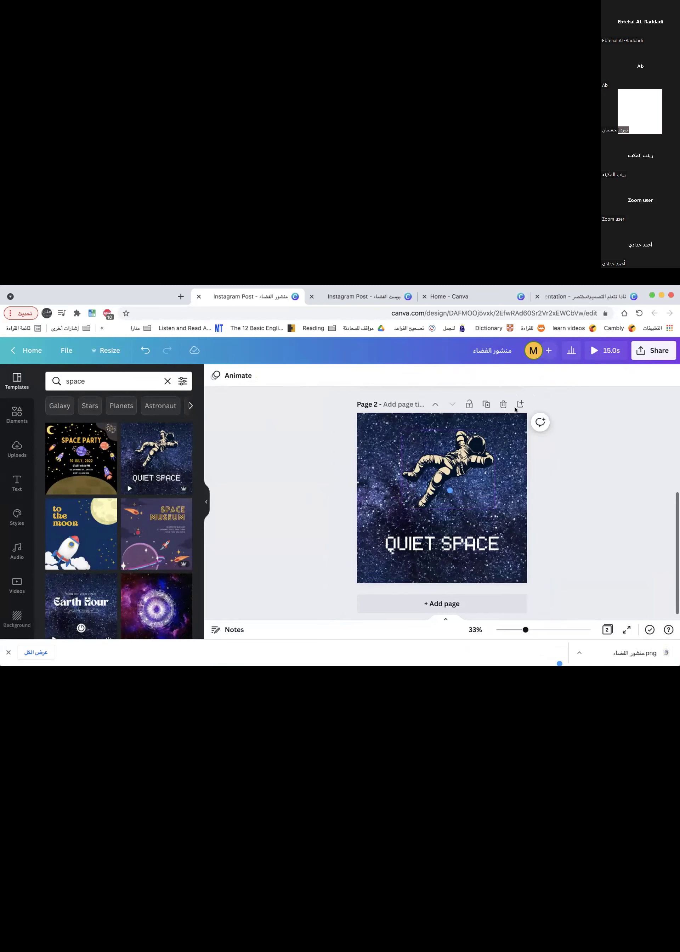
Preview the animated design's playback, close the preview and select the astronaut on page 2.
left_click(605, 350)
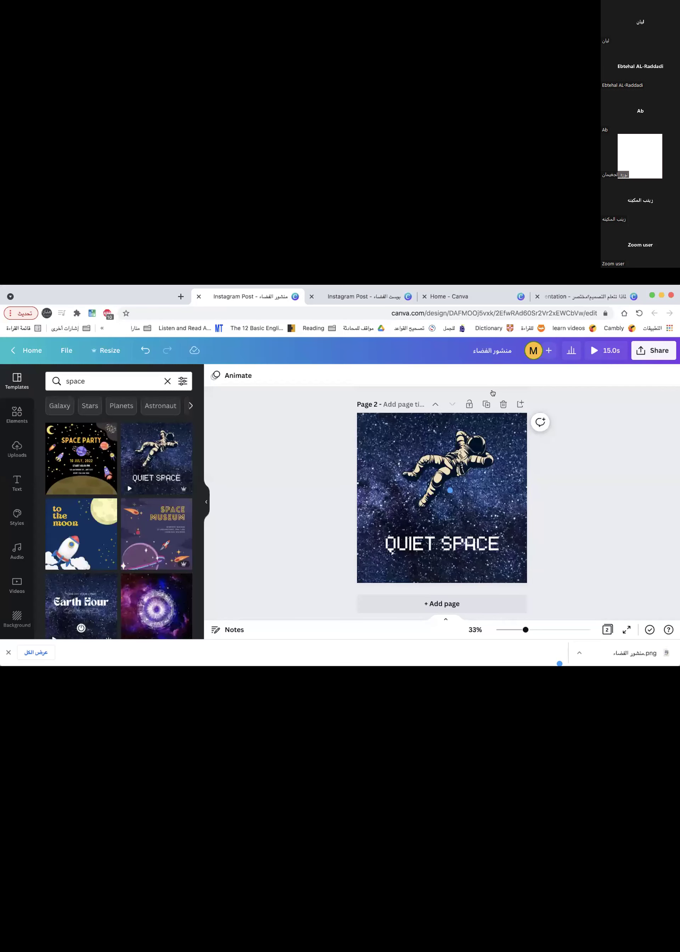
key("Escape")
left_click(428, 474)
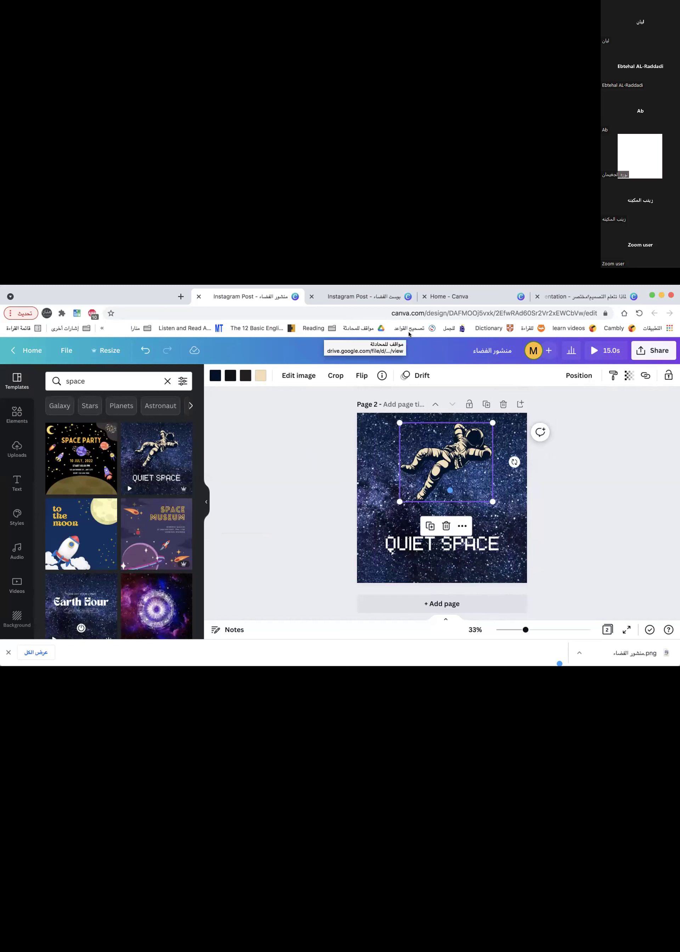
left_click(584, 485)
left_click(459, 467)
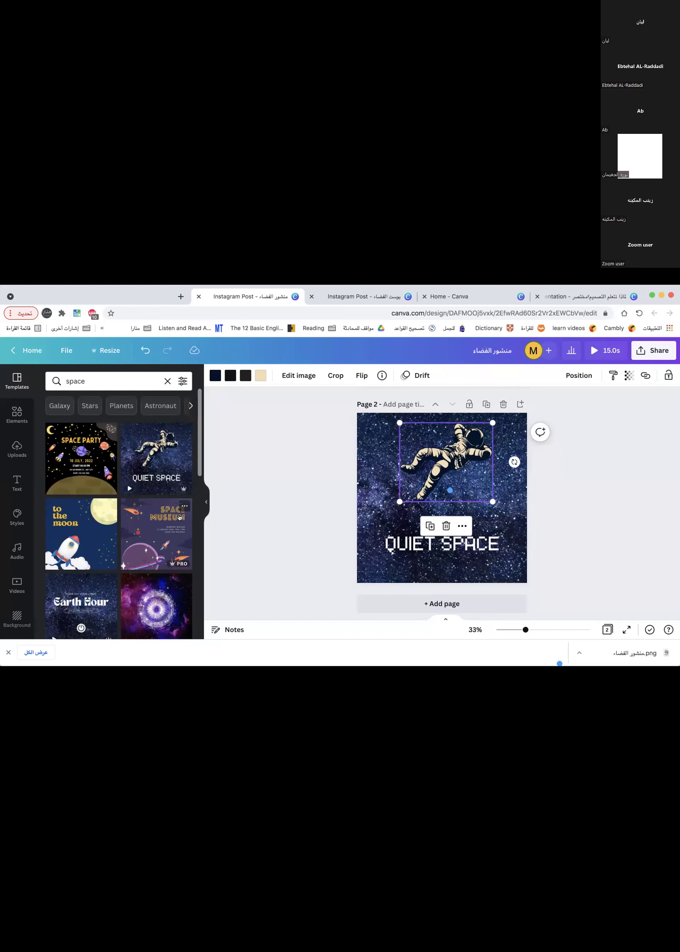
Replace the template search term with "biology" and run the search.
left_click(126, 379)
key("BackSpace")
key("BackSpace")
key("BackSpace")
key("BackSpace")
key("BackSpace")
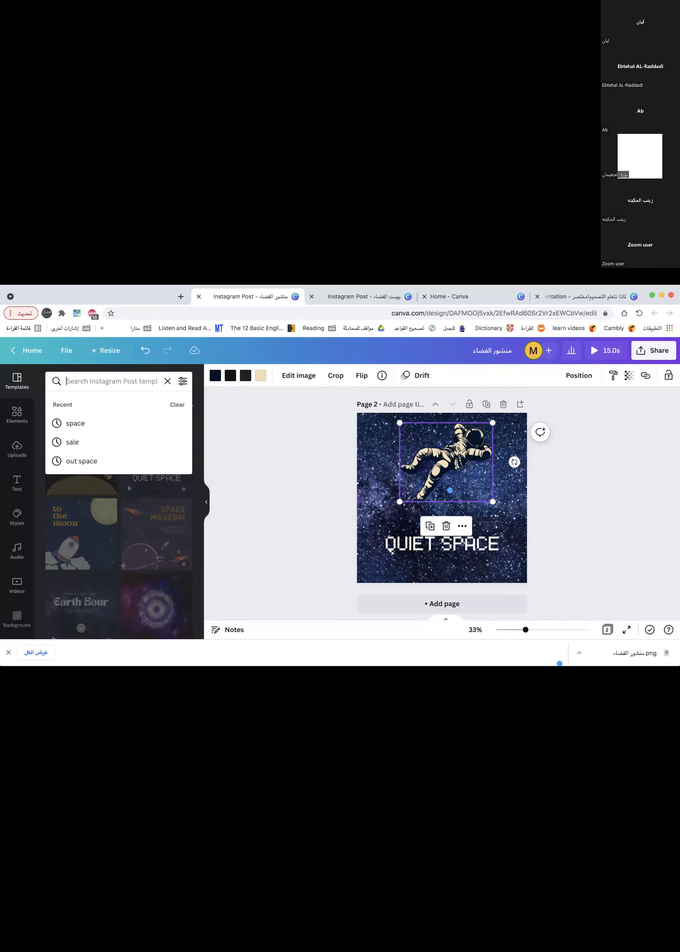
type("س")
key("BackSpace")
type("س")
key("BackSpace")
type("biology")
key("Return")
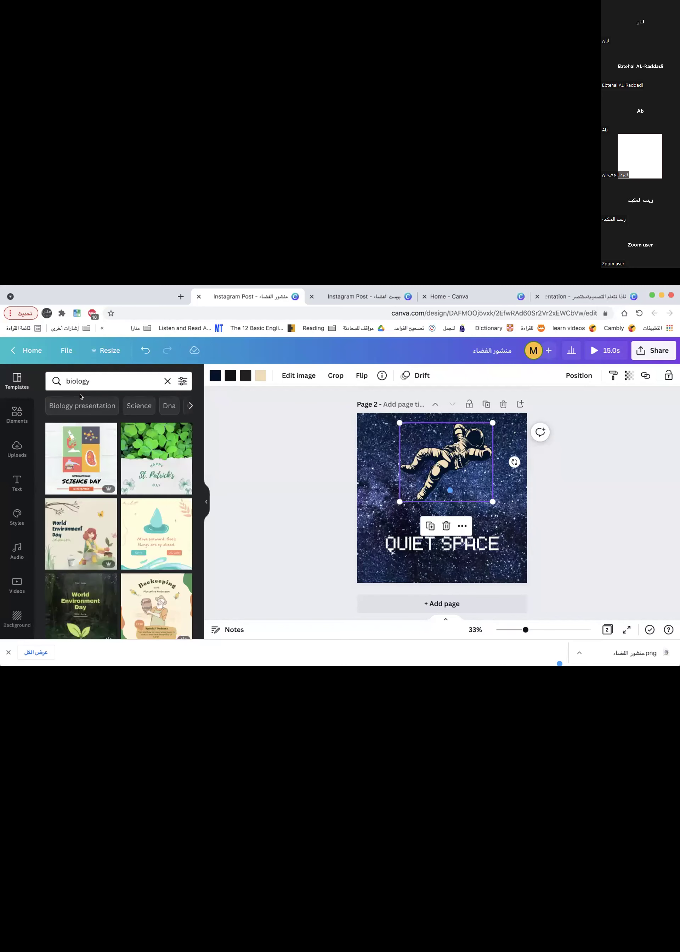
Browse the biology template results and add a blank third page to the design.
scroll(166, 499, "down", 3)
scroll(166, 498, "down", 3)
scroll(119, 516, "up", 6)
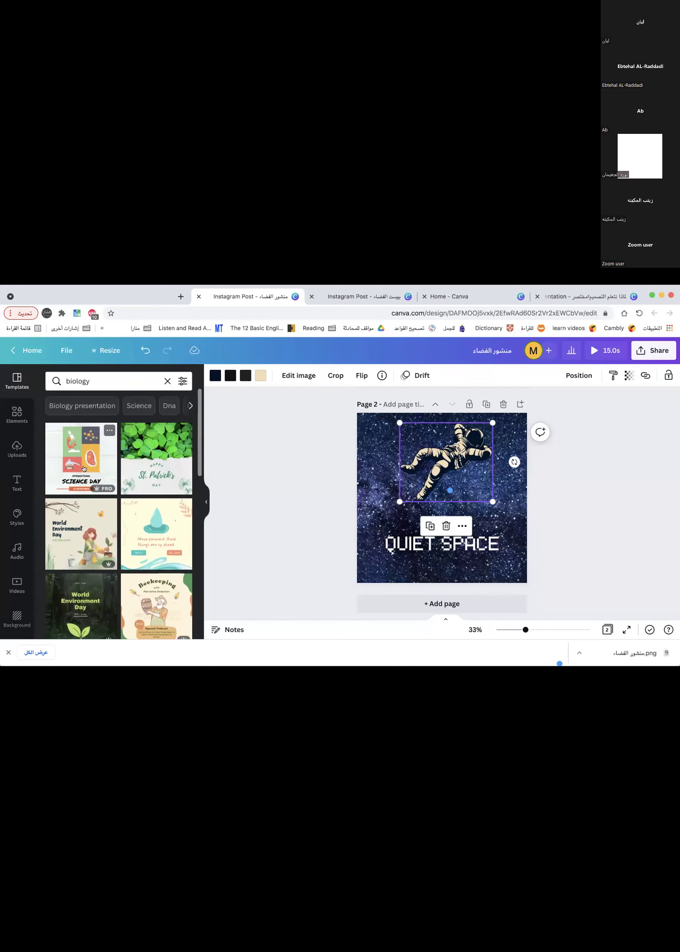
scroll(210, 478, "down", 2)
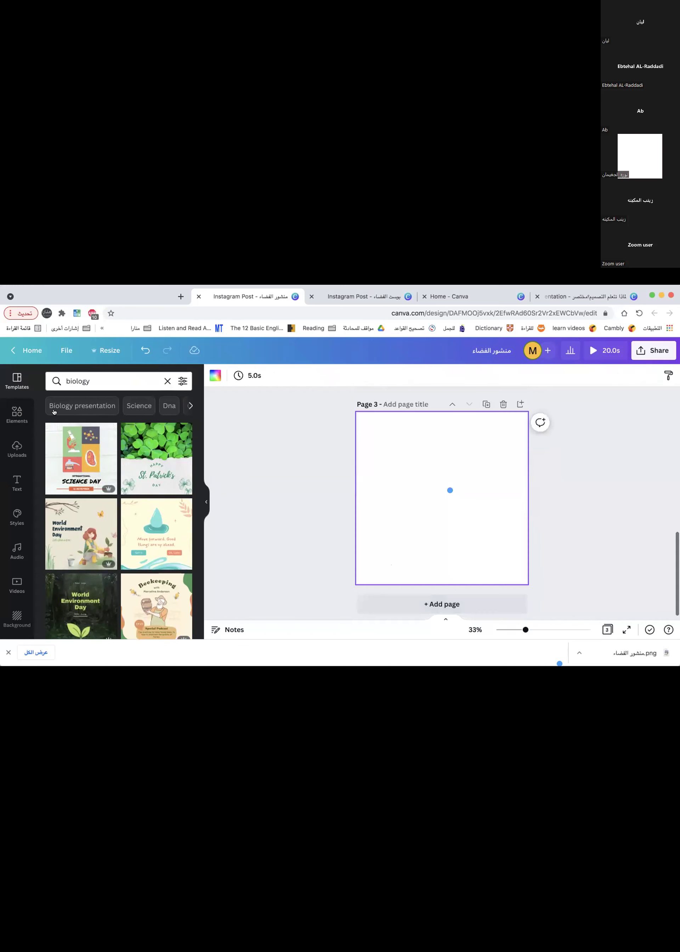
Apply the International Science Day template to page 3 and ungroup its collage of science illustrations.
left_click(81, 459)
left_click(417, 470)
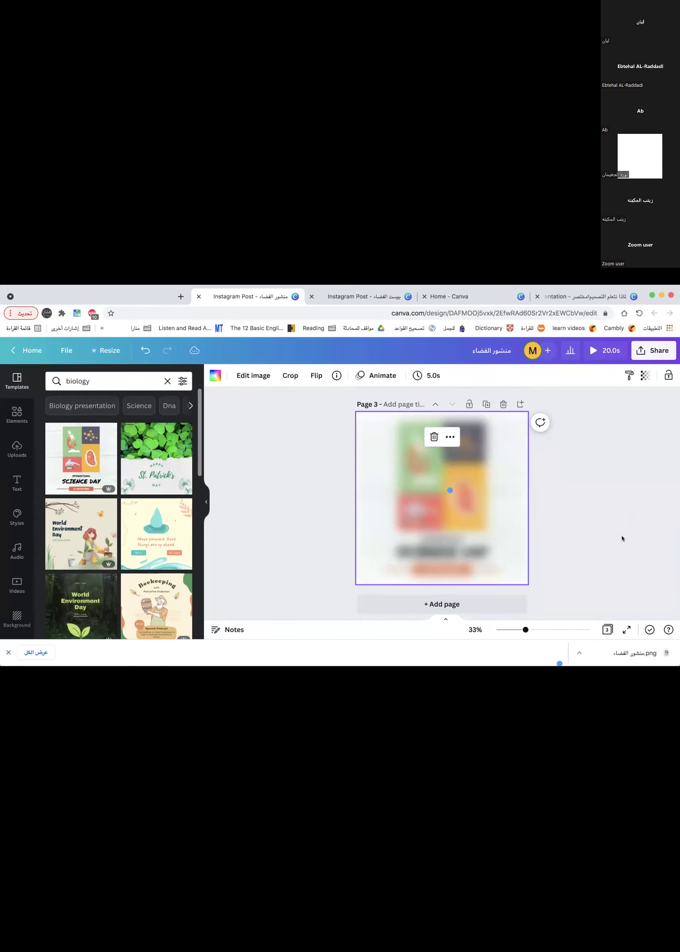
left_click(418, 484)
left_click_drag(426, 459, 411, 480)
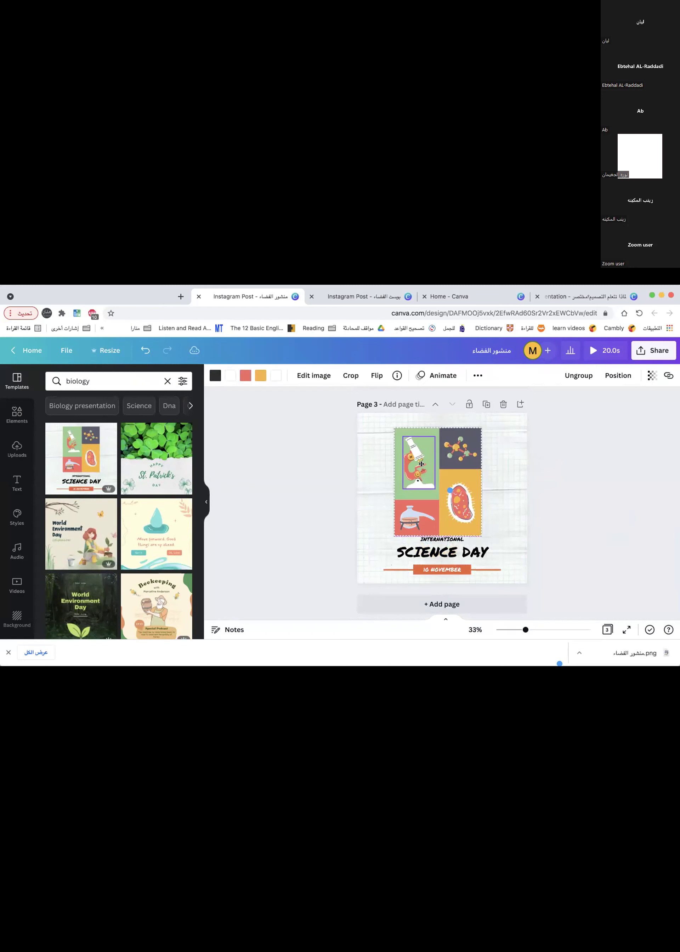
right_click(410, 480)
left_click(458, 531)
left_click(585, 504)
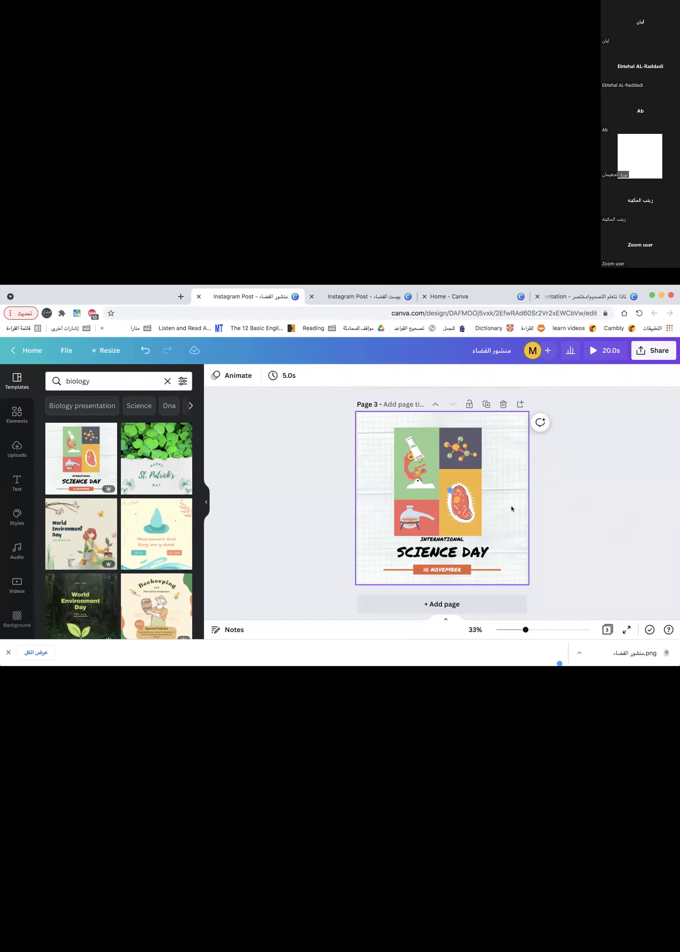
Move the microscope out of the collage to page 3's lower-left area and delete the remaining illustrations.
left_click(414, 466)
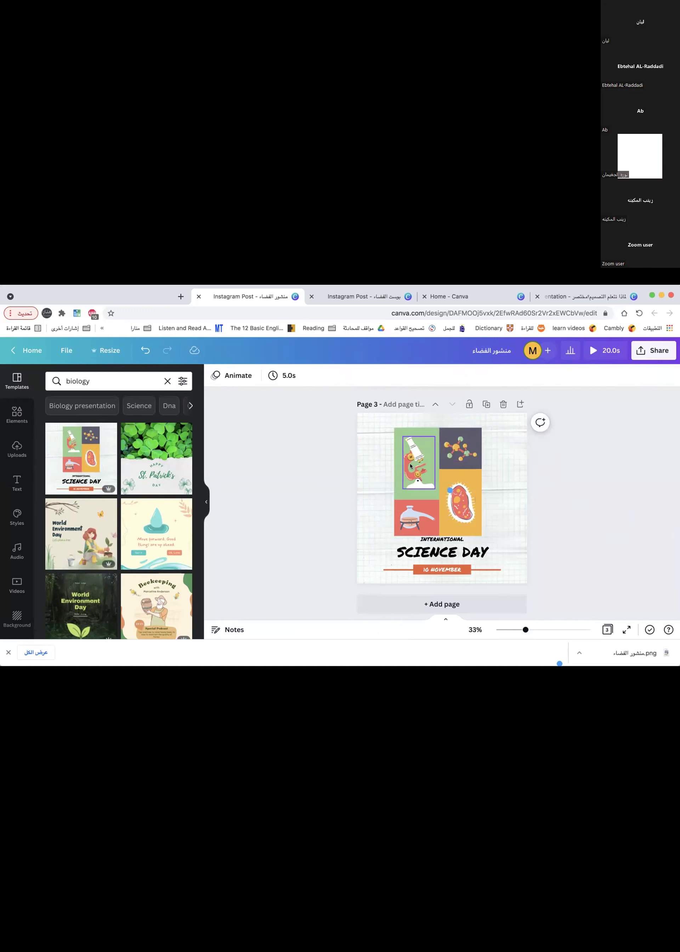
left_click_drag(418, 478, 374, 531)
left_click_drag(563, 437, 418, 527)
key("Delete")
left_click(459, 519)
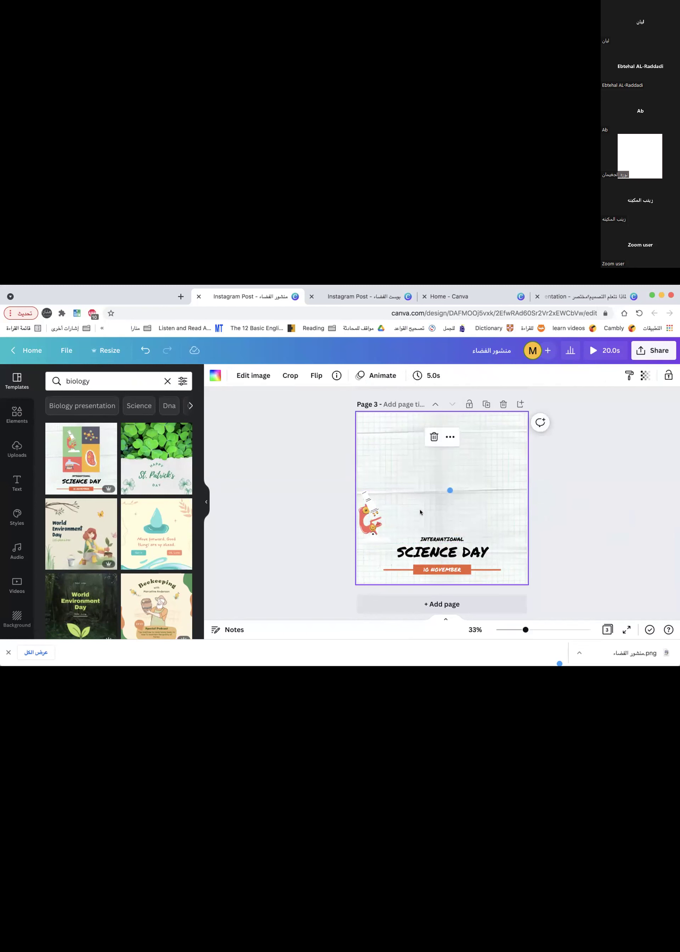
Move the microscope to page 3's upper-left area and delete the Science Day title and date.
left_click_drag(373, 525, 390, 465)
left_click_drag(554, 518, 409, 582)
key("Delete")
Browse the biology template results for other designs suitable for the post.
scroll(89, 557, "down", 5)
scroll(89, 558, "down", 10)
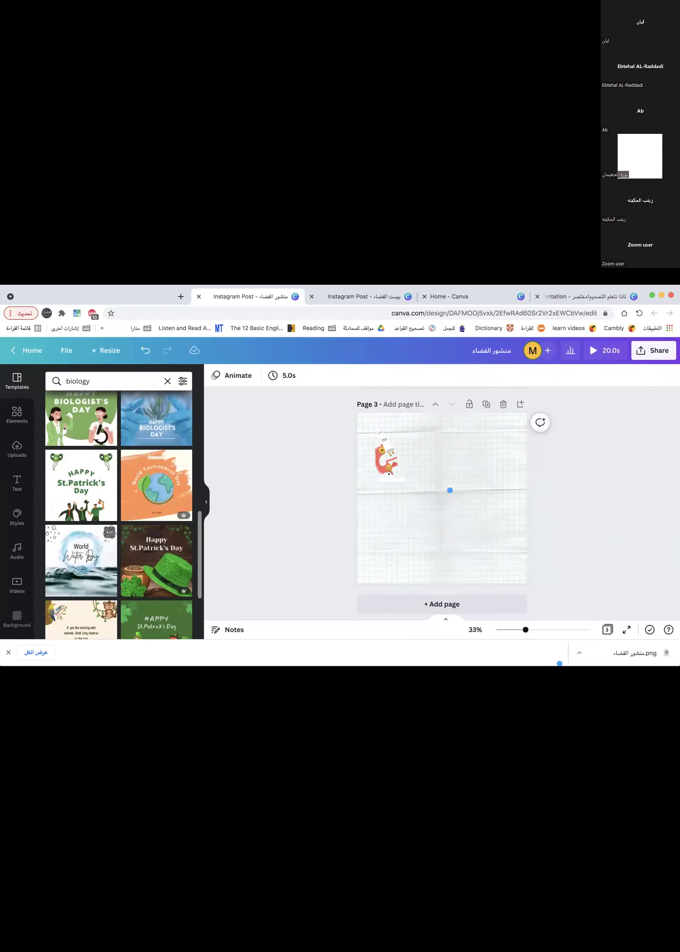
scroll(90, 557, "down", 10)
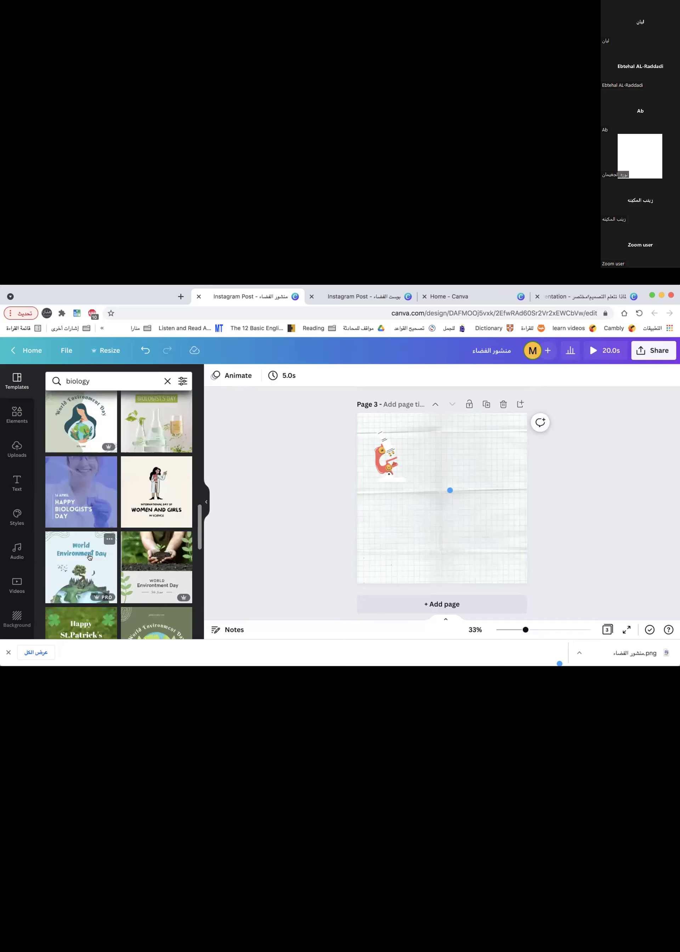
scroll(90, 557, "down", 5)
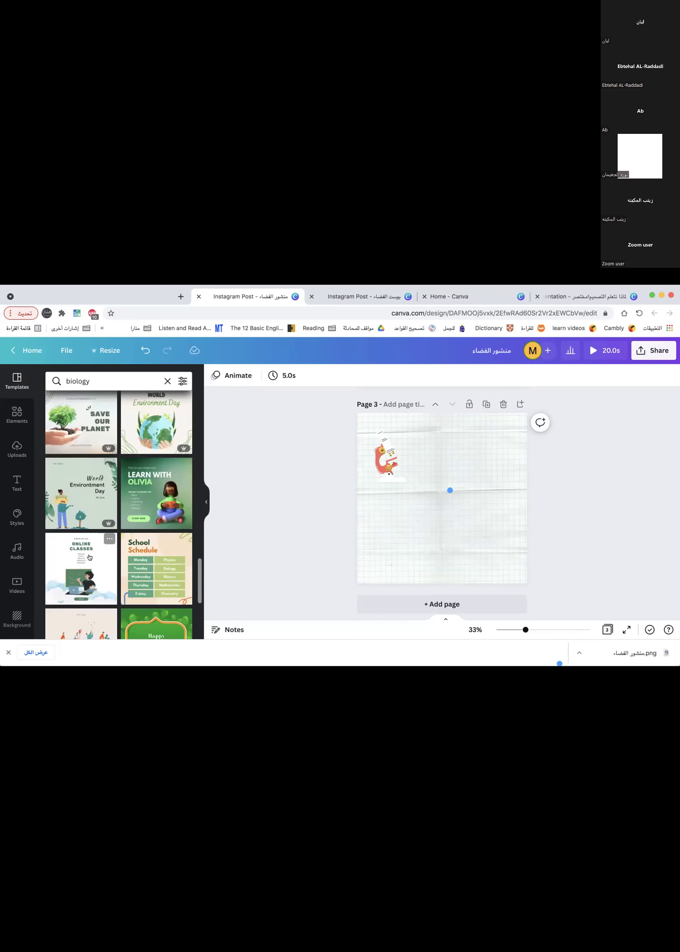
scroll(90, 558, "down", 5)
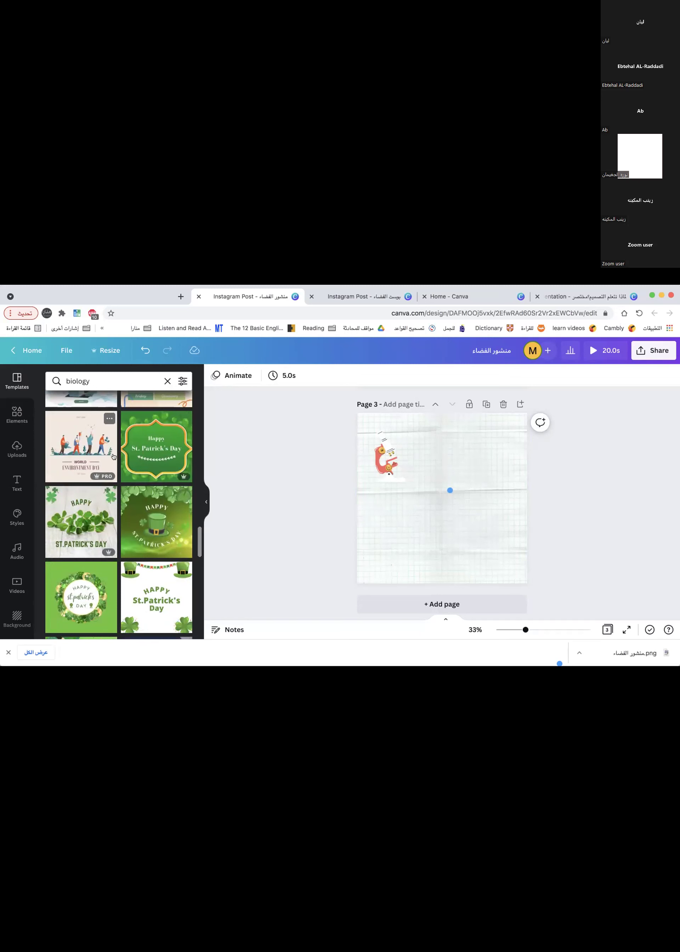
scroll(166, 467, "up", 3)
scroll(160, 480, "up", 10)
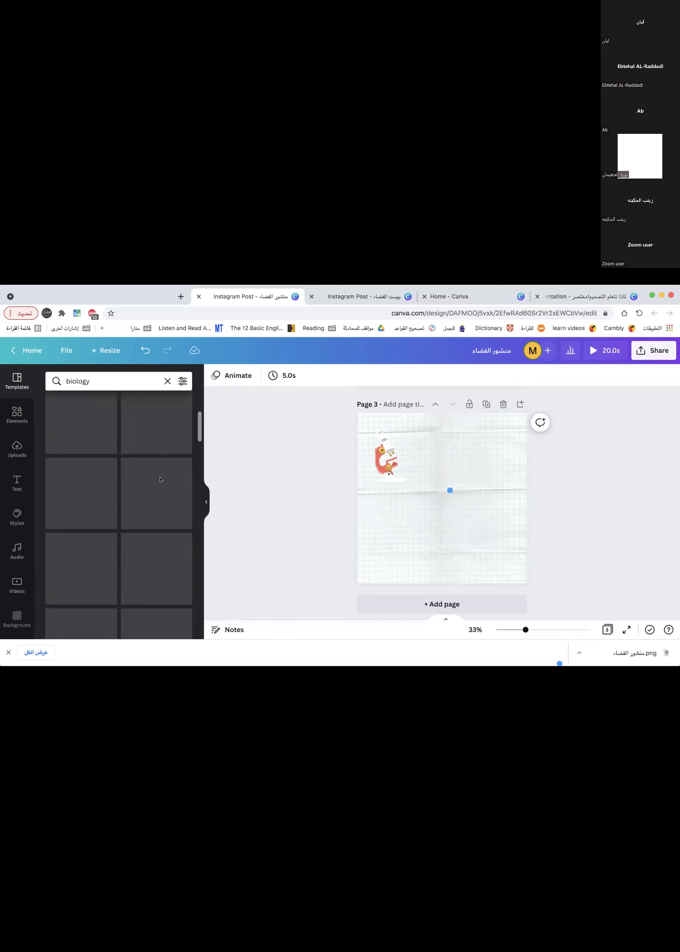
scroll(160, 480, "up", 2)
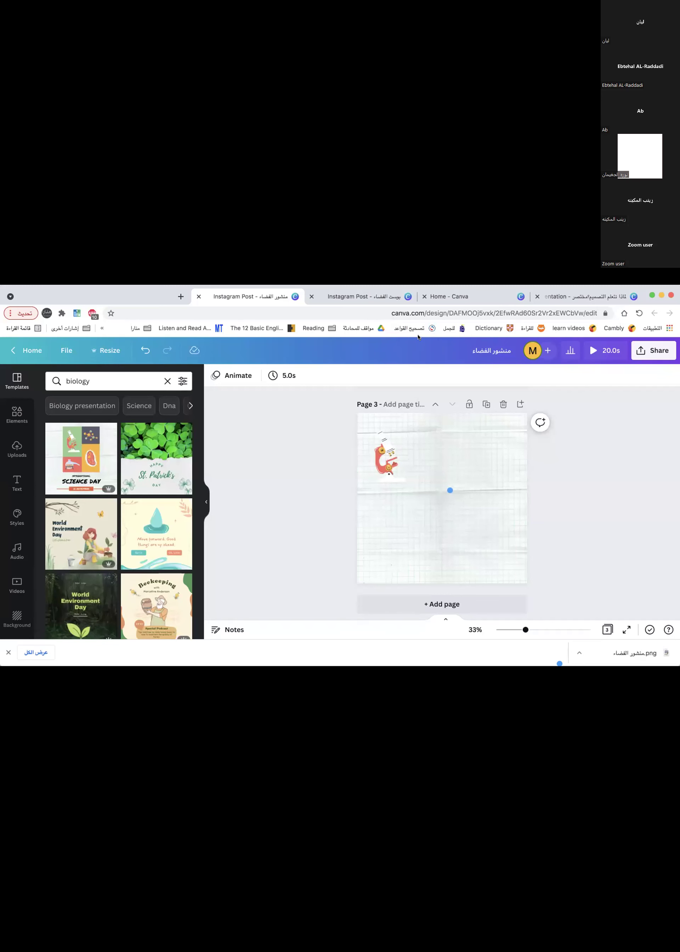
Rerun the recent "biology" template search and inspect the colour and language filter options.
left_click(9, 377)
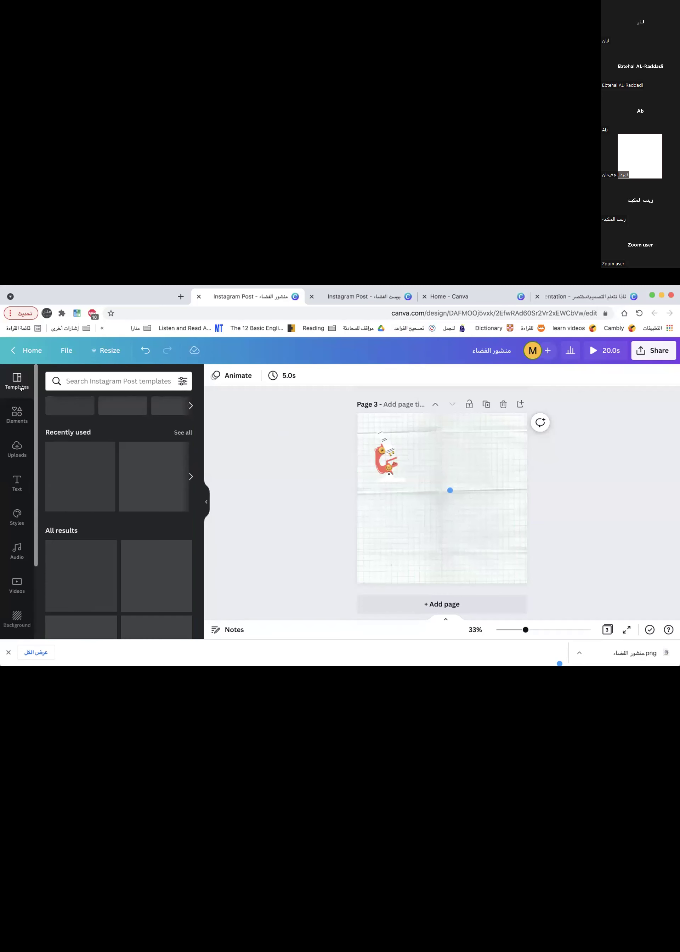
left_click(81, 381)
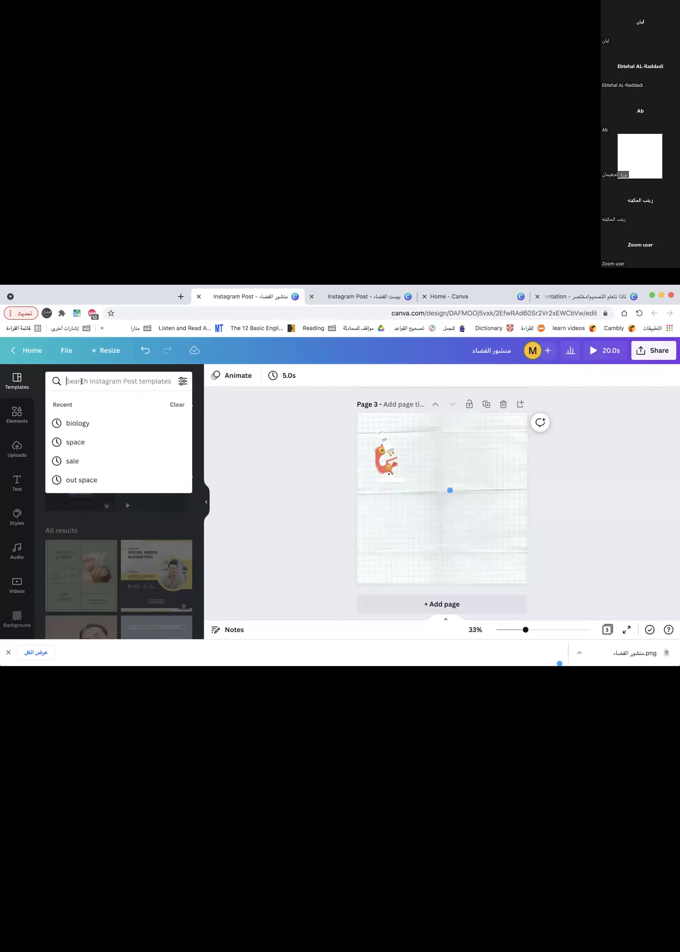
left_click(84, 421)
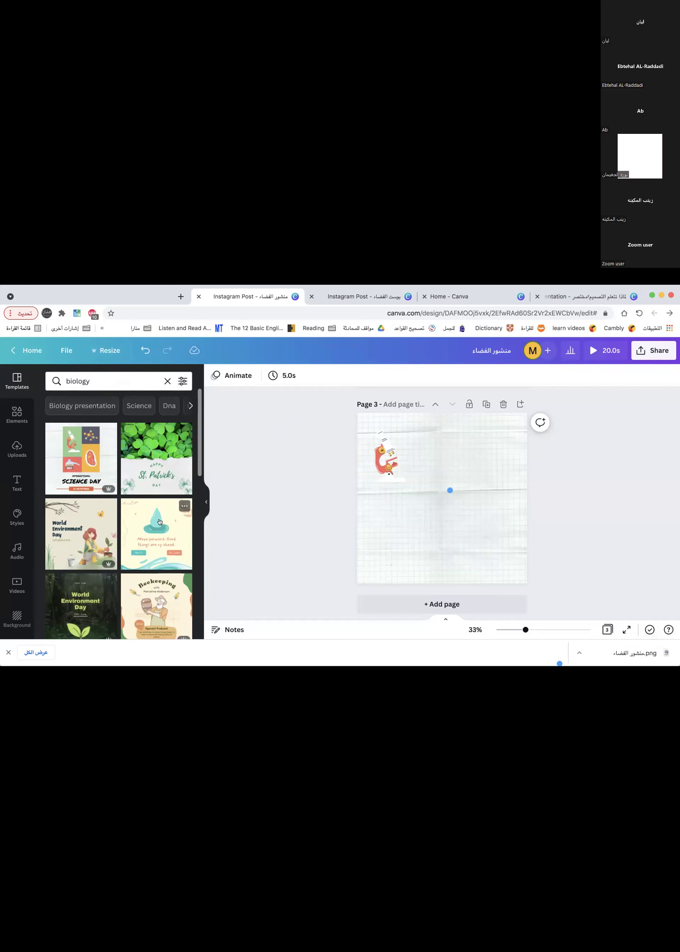
scroll(150, 532, "down", 2)
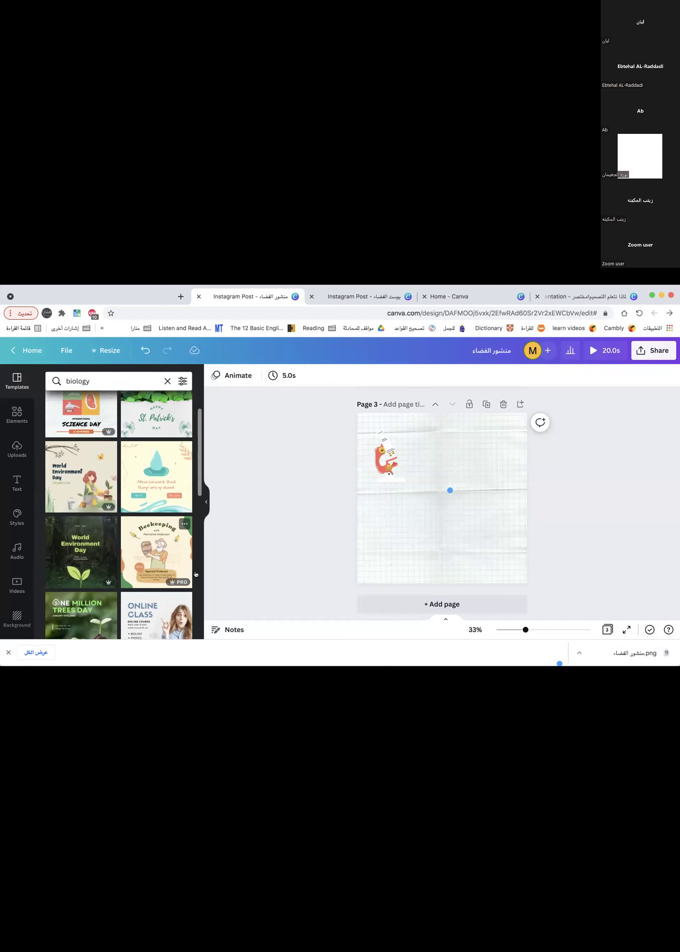
scroll(136, 556, "up", 2)
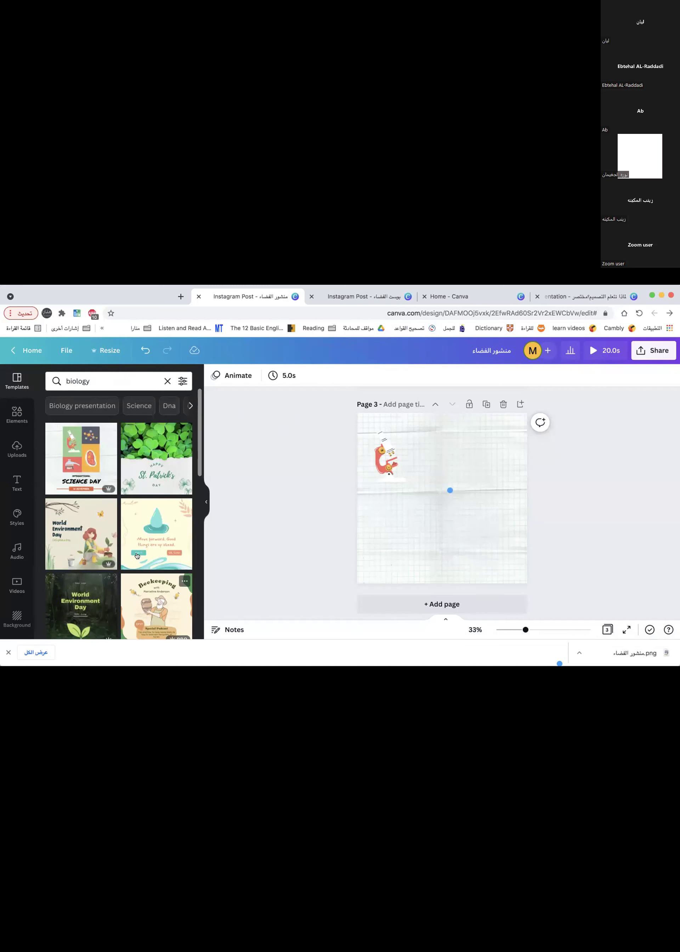
left_click(181, 383)
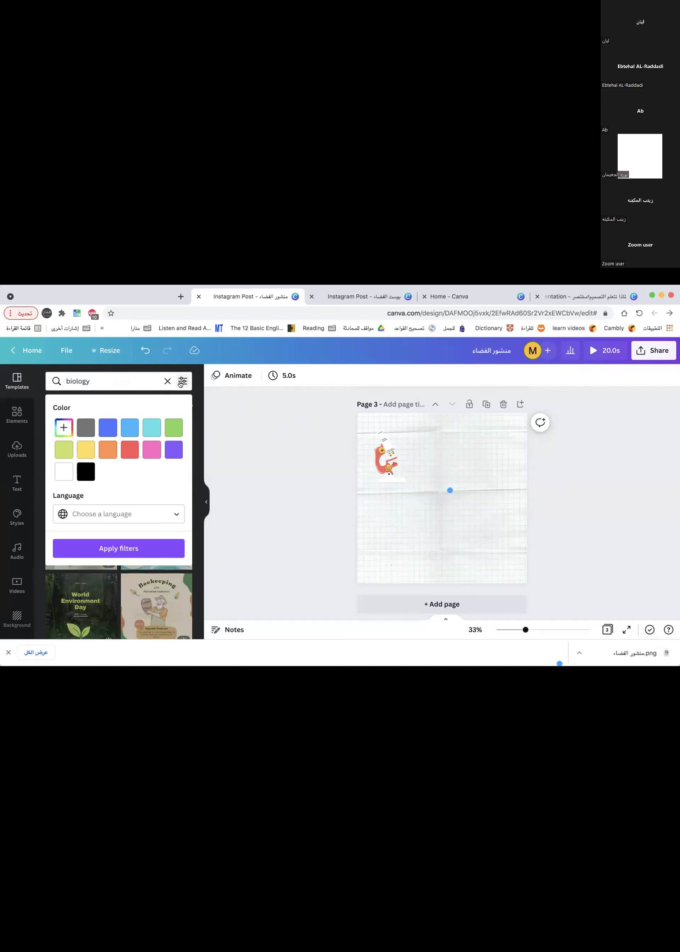
left_click(181, 382)
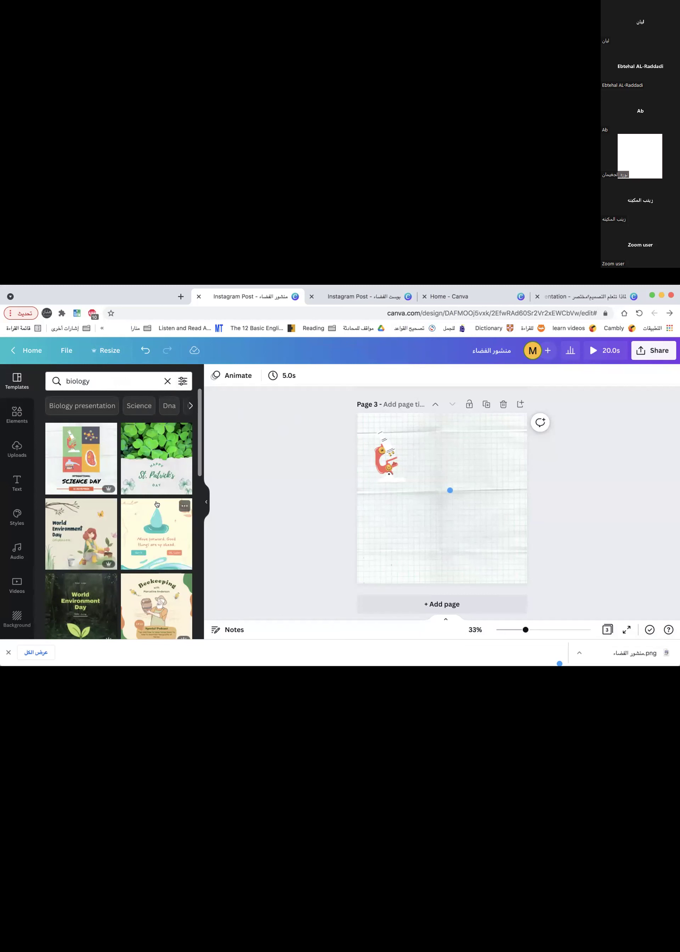
Delete page 3 from the design and look through the related biology search suggestions.
left_click(504, 404)
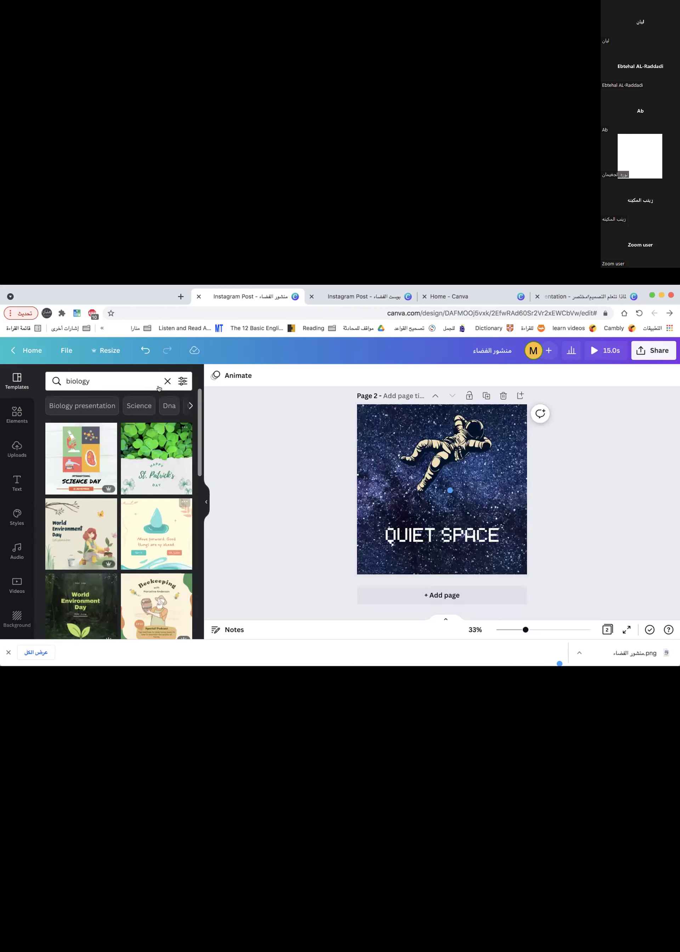
scroll(144, 400, "right", 3)
scroll(143, 401, "right", 3)
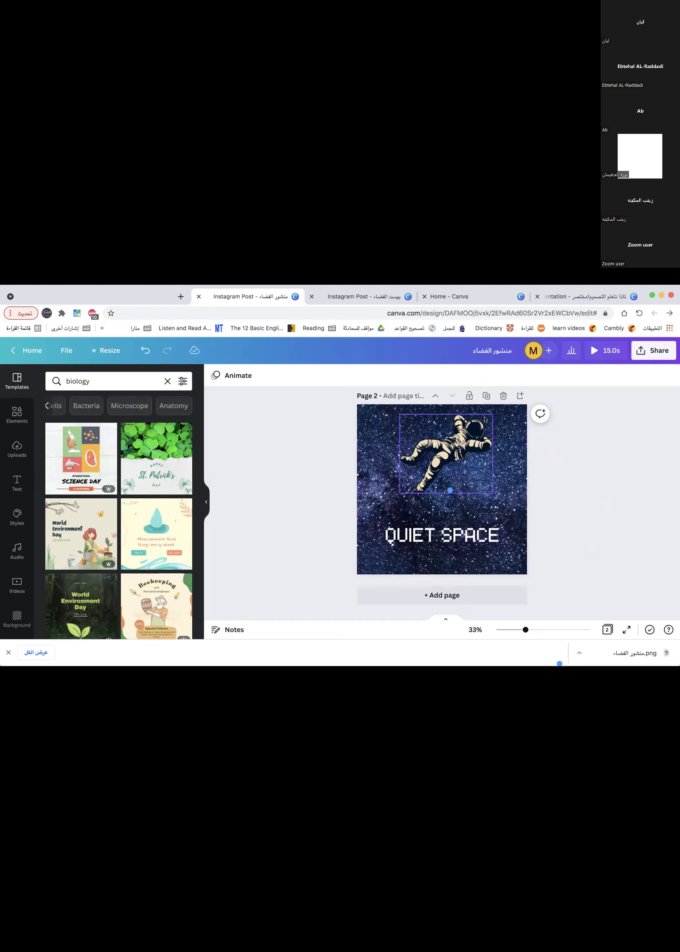
Shrink the astronaut on page 2 and move the "QUIET SPACE" title up beneath it.
scroll(550, 517, "up", 2)
mouse_move(427, 525)
left_mouse_down()
mouse_move(457, 520)
mouse_move(423, 535)
mouse_move(426, 507)
left_mouse_up()
scroll(422, 534, "down", 2)
left_click(588, 374)
left_click(539, 462)
left_click_drag(466, 569, 466, 521)
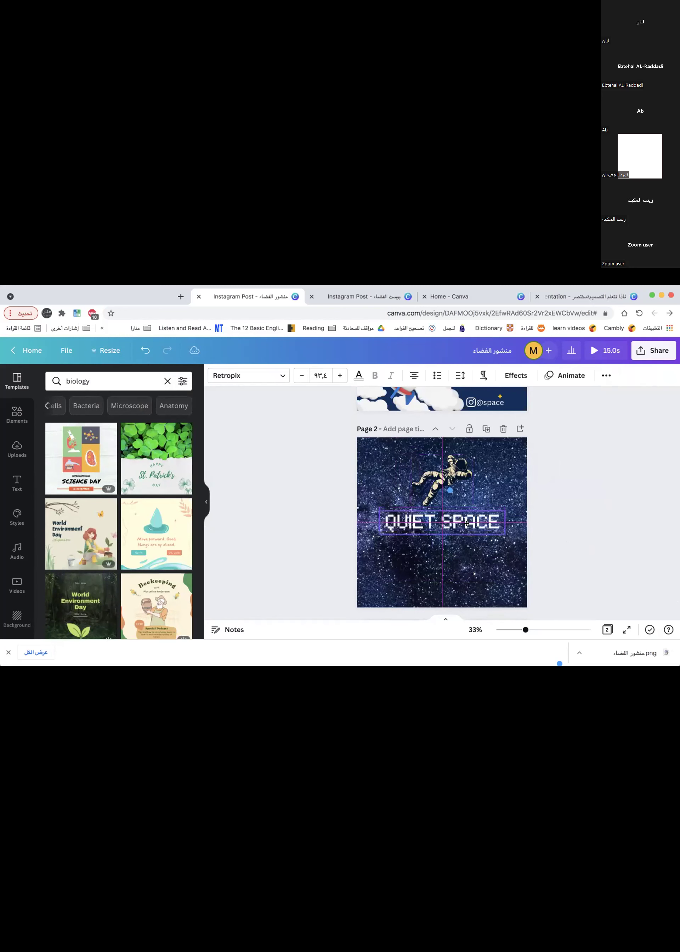
Replace page 2's "QUIET SPACE" title with the page 1 heading "تعريف الفضاء".
scroll(463, 502, "up", 4)
left_click(429, 390)
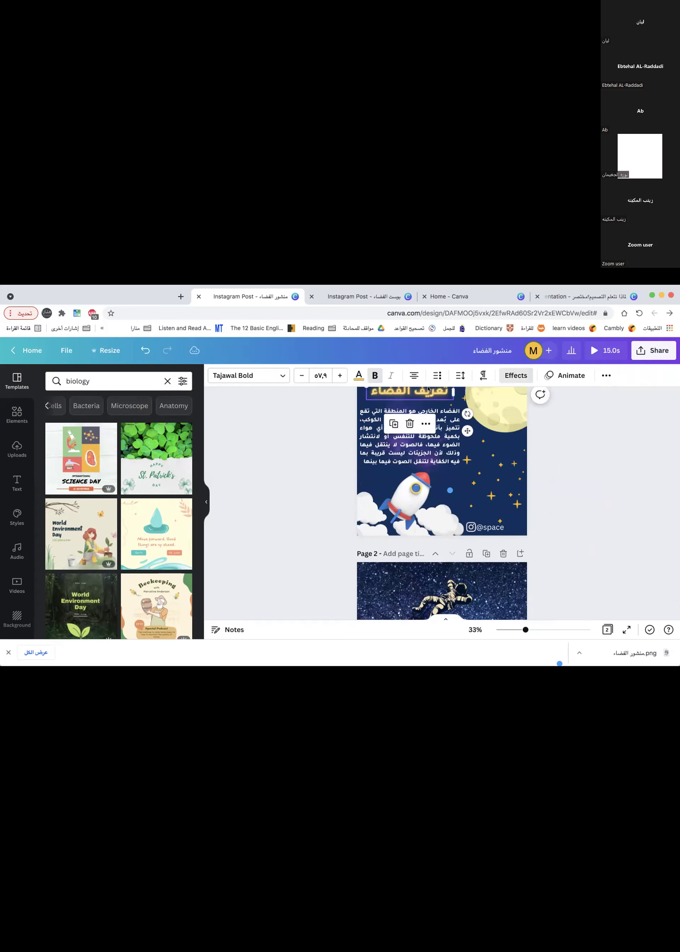
left_click(569, 546)
scroll(557, 548, "down", 4)
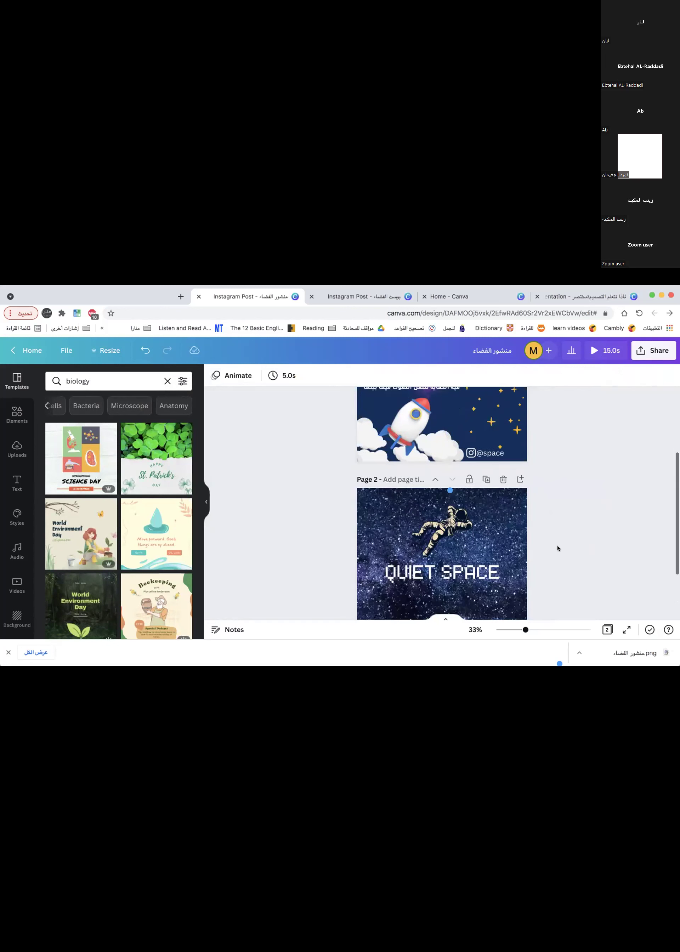
left_click(456, 509)
type("تعريف الفضاء")
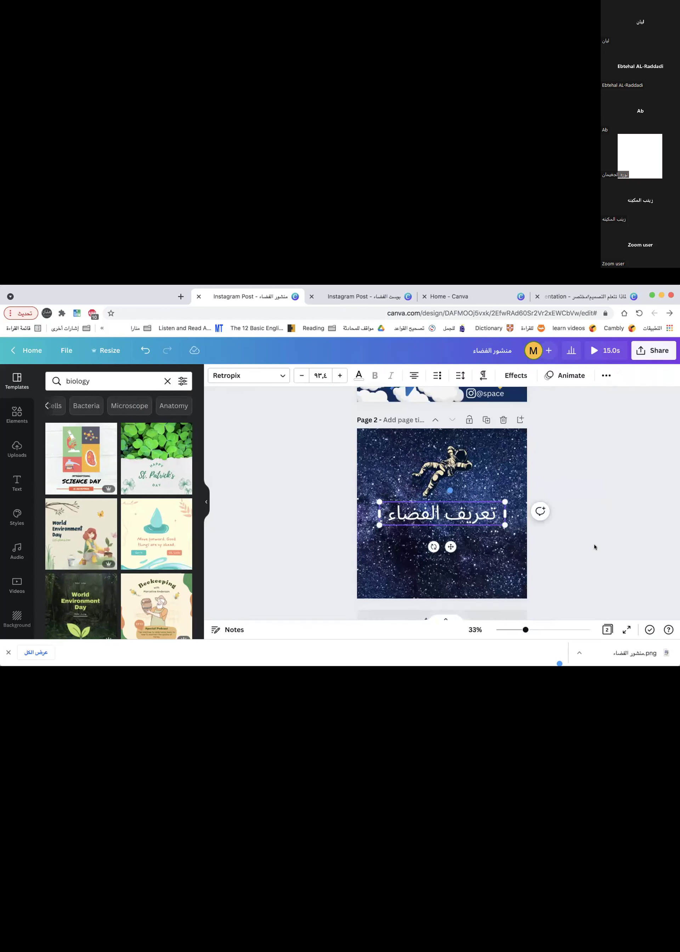
left_click(583, 572)
Set page 2's title to El Messiri SemiBold, shrink it to about size 67.1 and centre it under the astronaut.
left_click(444, 513)
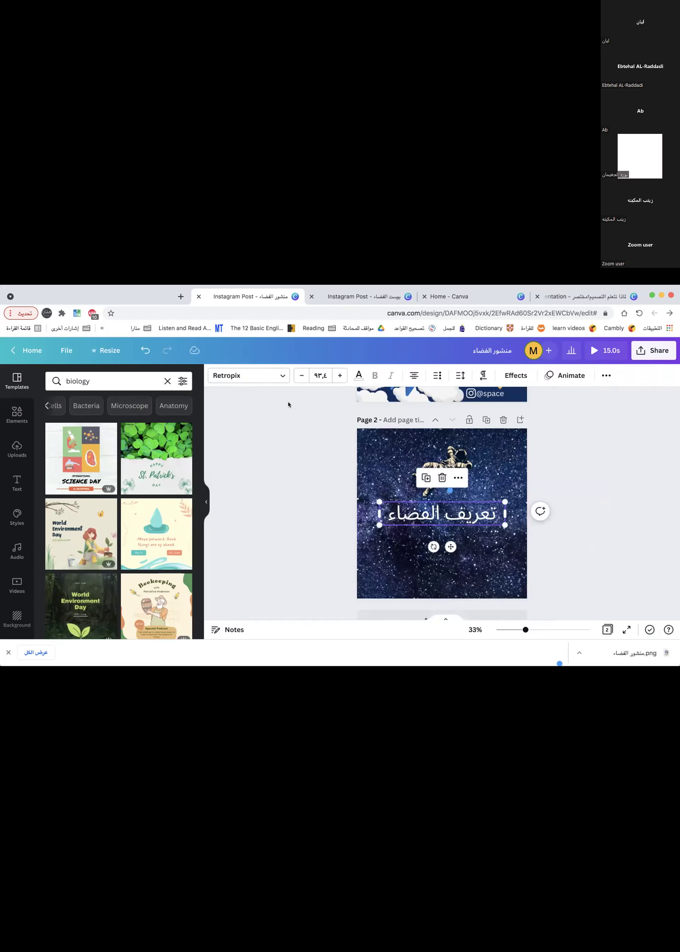
left_click(271, 375)
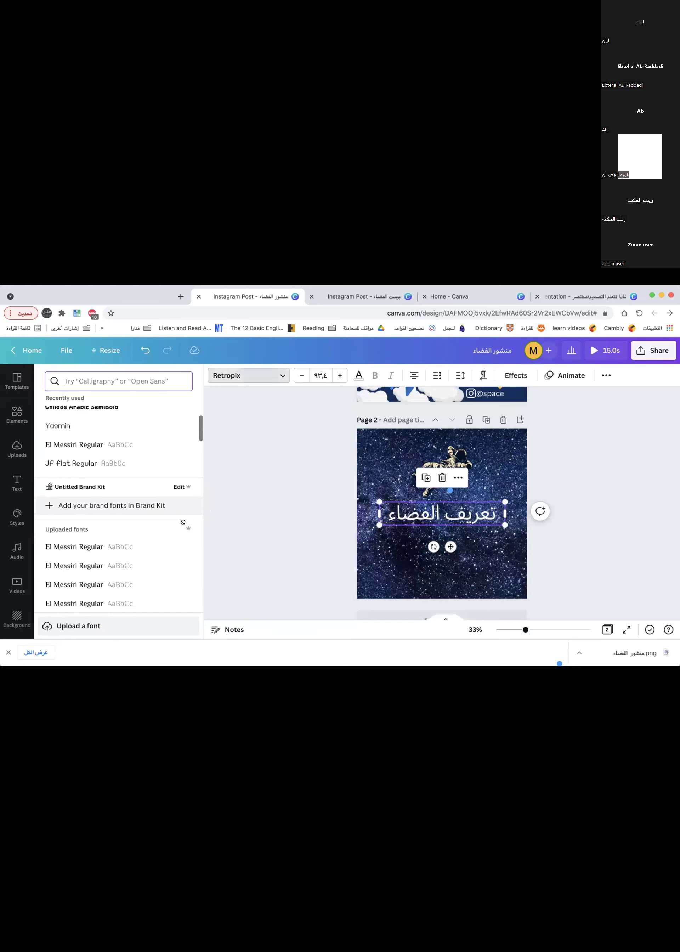
scroll(183, 521, "down", 4)
left_click(140, 503)
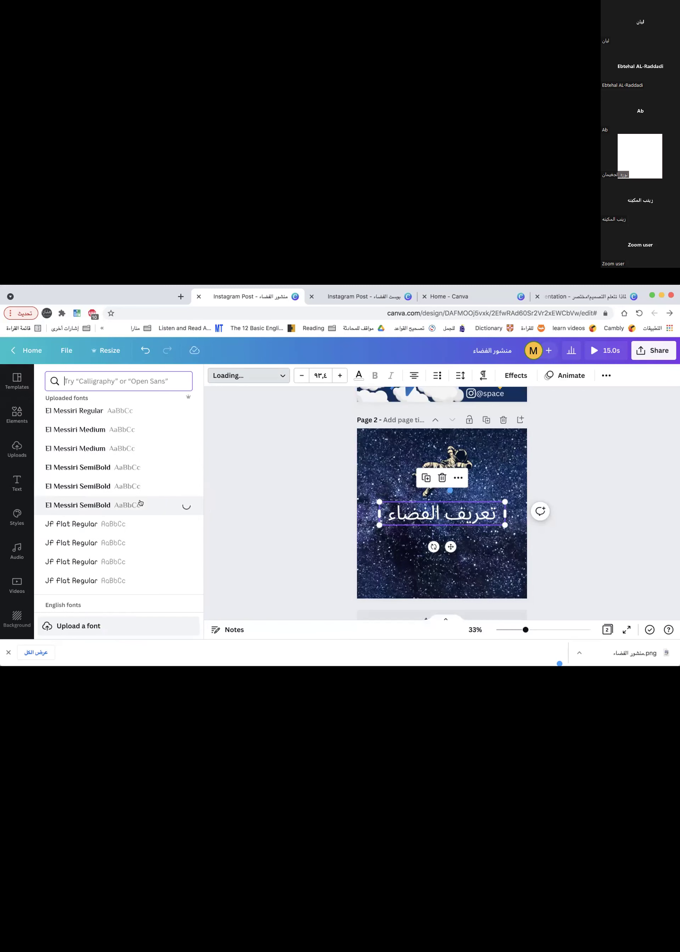
scroll(140, 508, "down", 2)
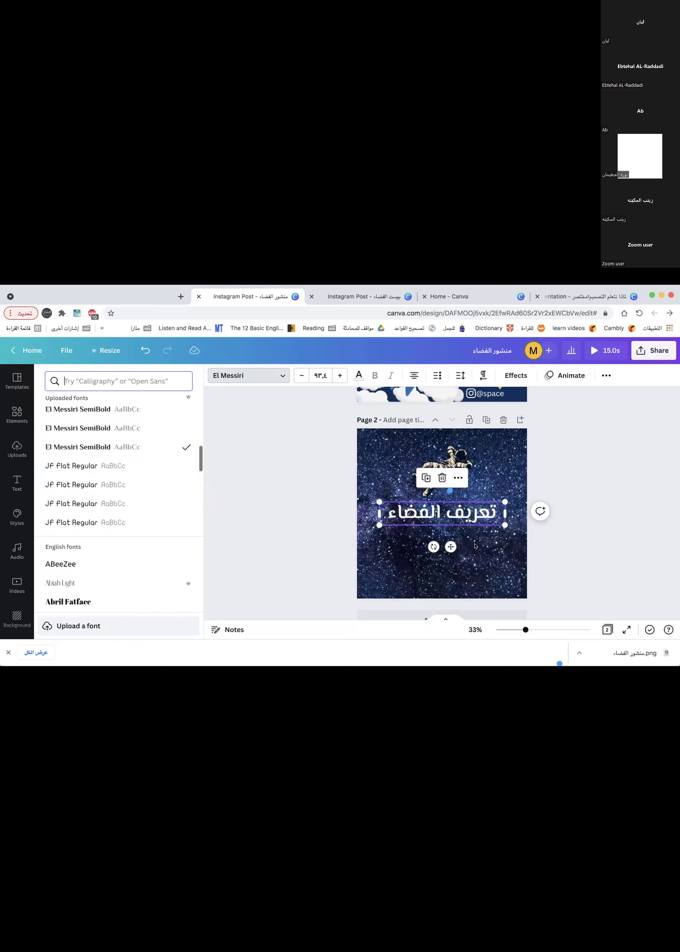
left_click_drag(503, 524, 469, 519)
left_click_drag(422, 504, 442, 510)
Copy the paragraph defining outer space from page 1 and paste it as a new text box on page 2.
scroll(442, 510, "up", 3)
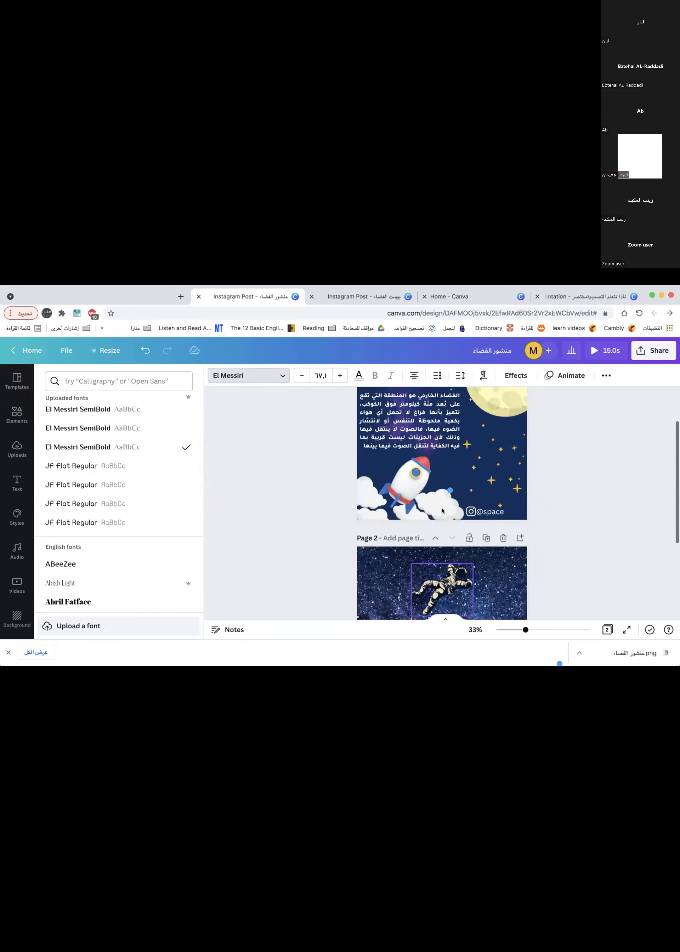
left_click(417, 421)
left_click(417, 421)
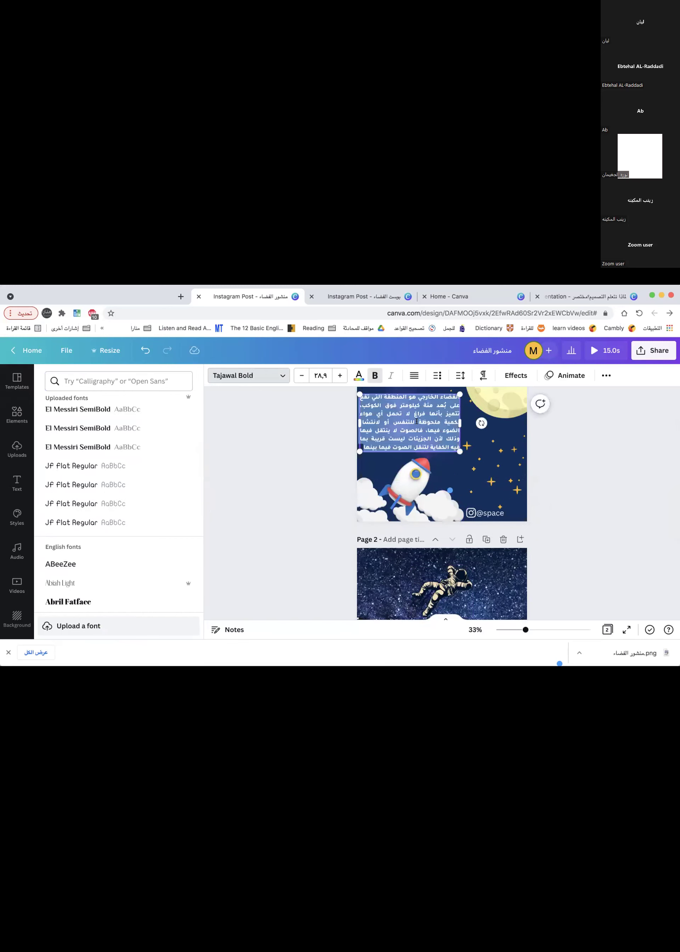
scroll(596, 531, "down", 5)
key("ctrl+v")
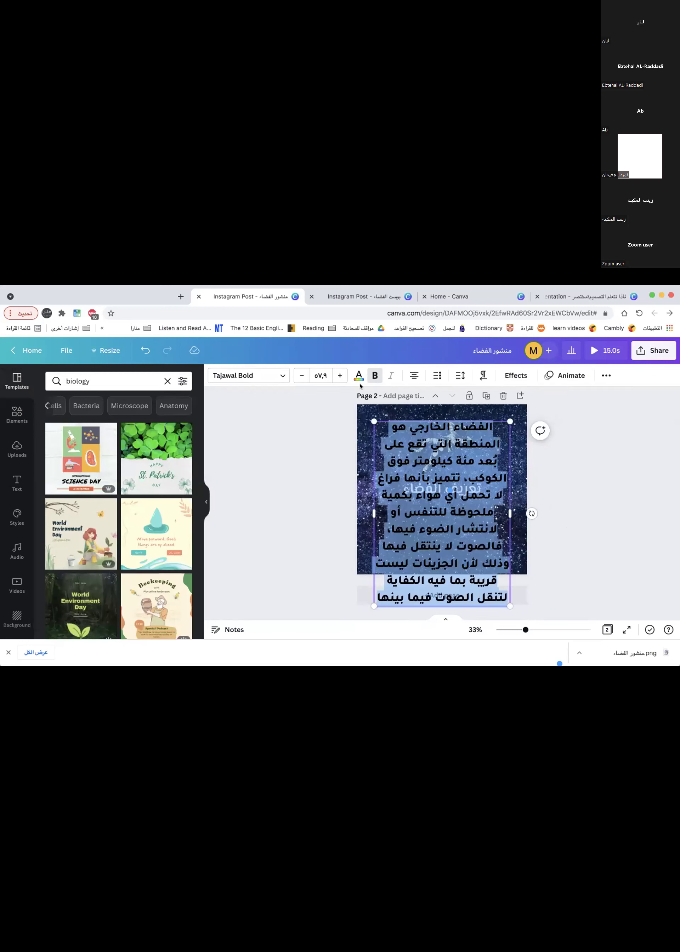
Reduce the pasted paragraph to size 36.9, justify it and place it below the title on page 2.
left_click(301, 375)
left_click(301, 375)
left_click(301, 376)
left_click(301, 376)
left_click(301, 376)
left_click(301, 376)
left_click(301, 376)
left_click(301, 375)
left_click(301, 375)
left_click(301, 375)
left_click(302, 376)
left_click(301, 376)
left_click(406, 376)
left_click_drag(527, 452, 474, 548)
left_click(539, 515)
Colour page 2's paragraph white, shrink it to about size 30.2 and centre it beneath the title.
left_click(359, 375)
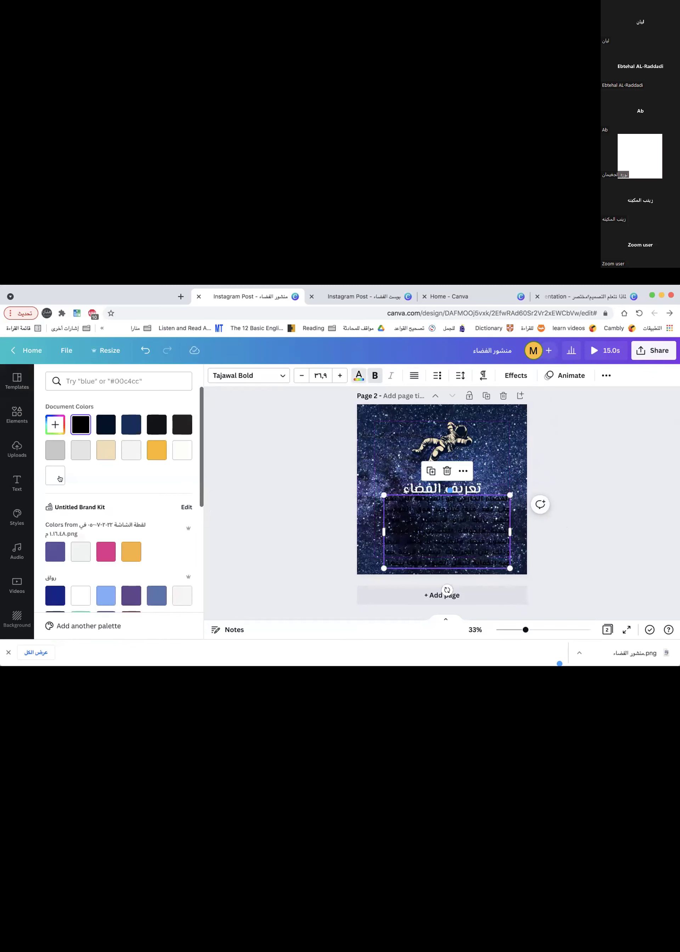
left_click(152, 448)
left_click(55, 475)
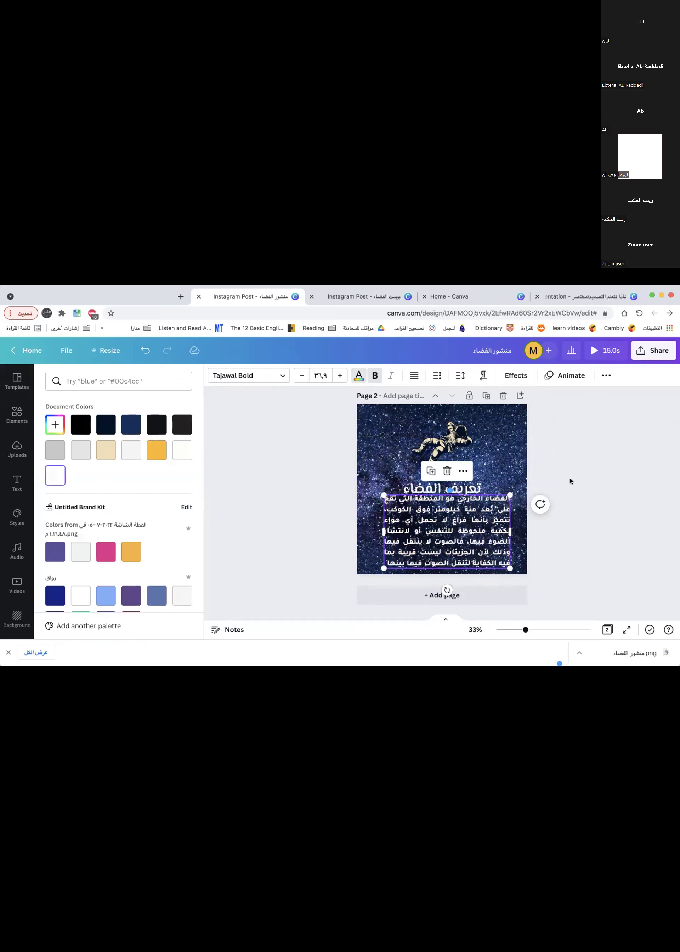
left_click_drag(510, 495, 467, 530)
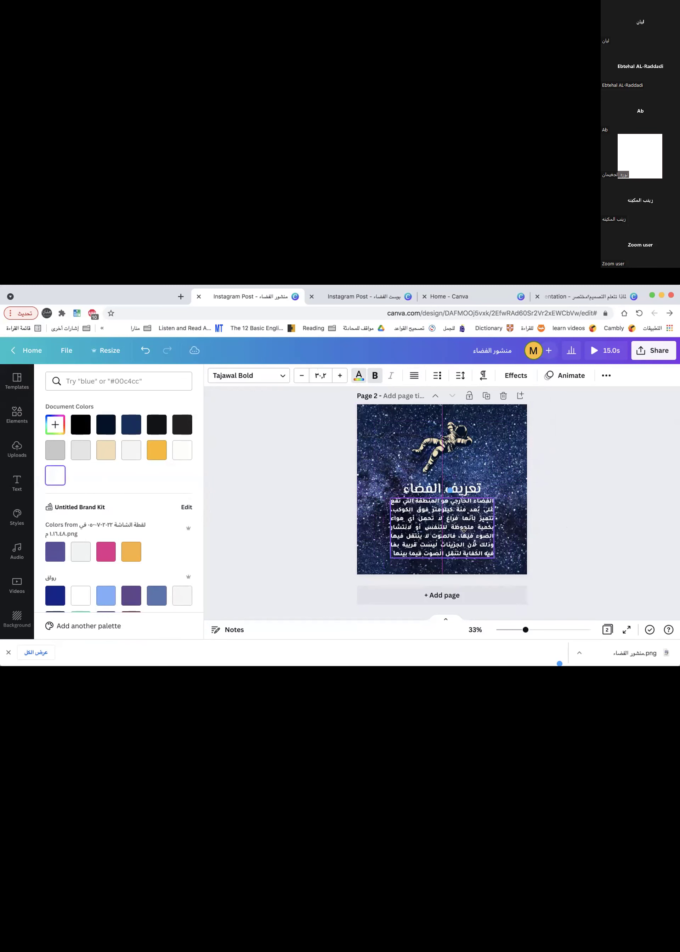
key("Escape")
Copy the Instagram icon and account handle from page 1's lower edge and paste them onto page 2.
scroll(546, 483, "up", 3)
left_click(472, 486)
left_click_drag(472, 487, 463, 481)
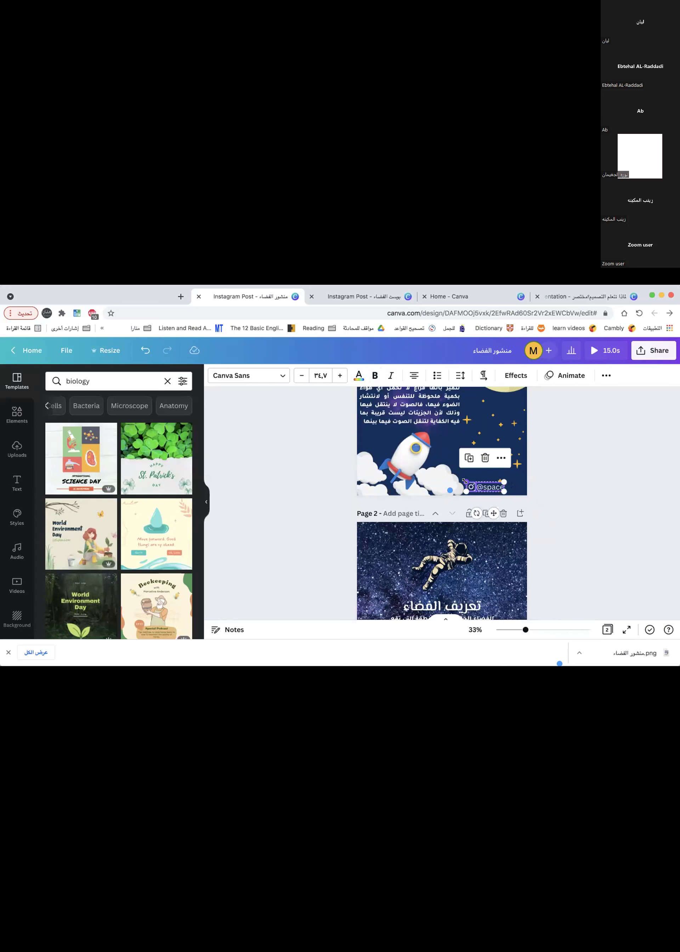
scroll(587, 544, "down", 3)
key("ctrl+v")
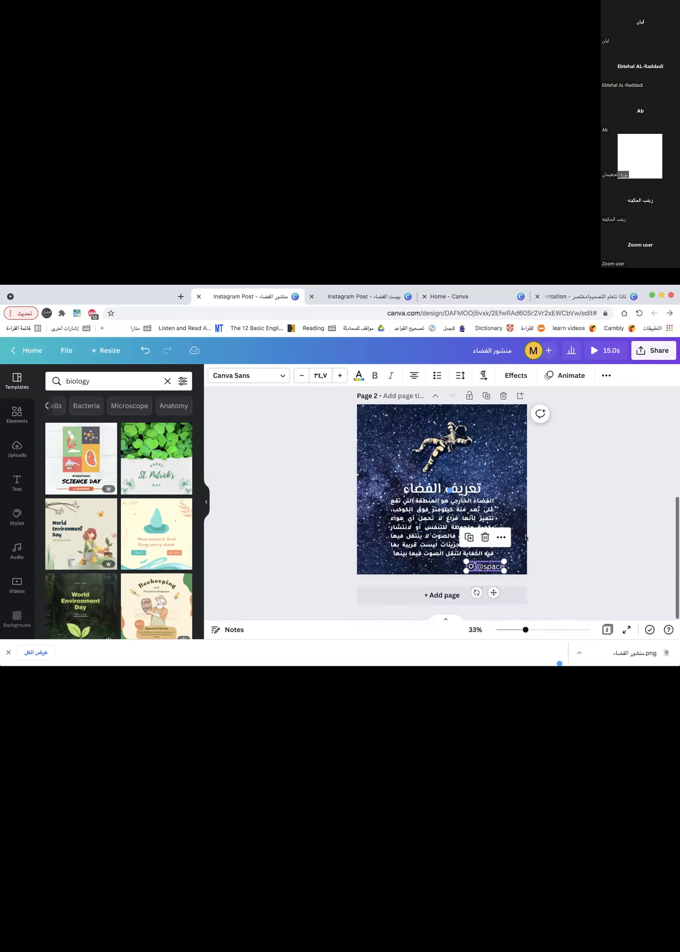
Group the pasted Instagram icon and handle, move the group beneath the paragraph and centre it horizontally on page 2.
right_click(483, 566)
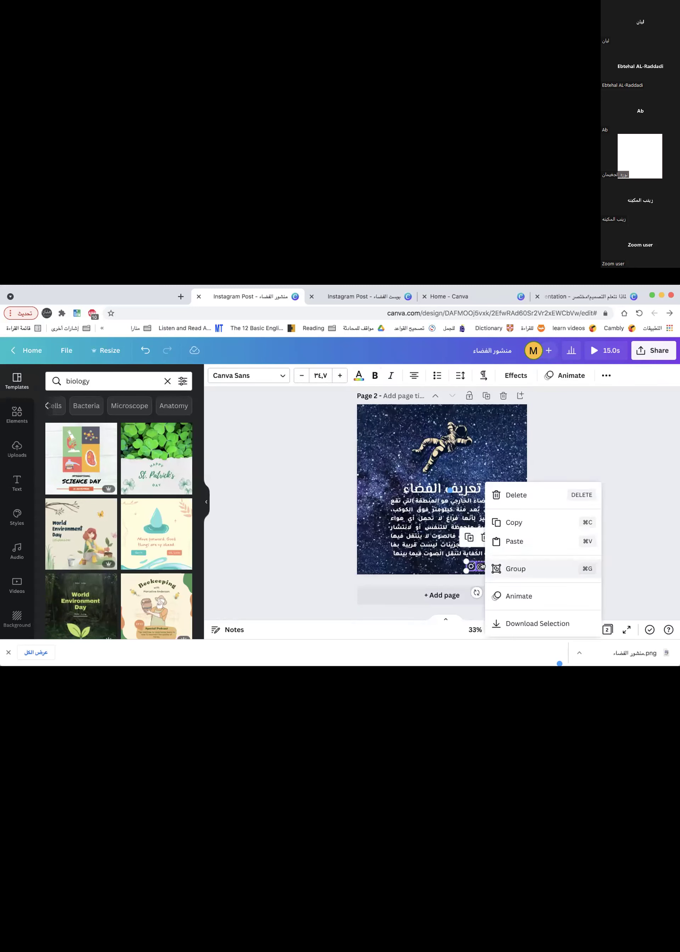
left_click(501, 568)
left_click_drag(476, 566, 445, 564)
left_click(606, 376)
left_click(512, 398)
left_click(518, 526)
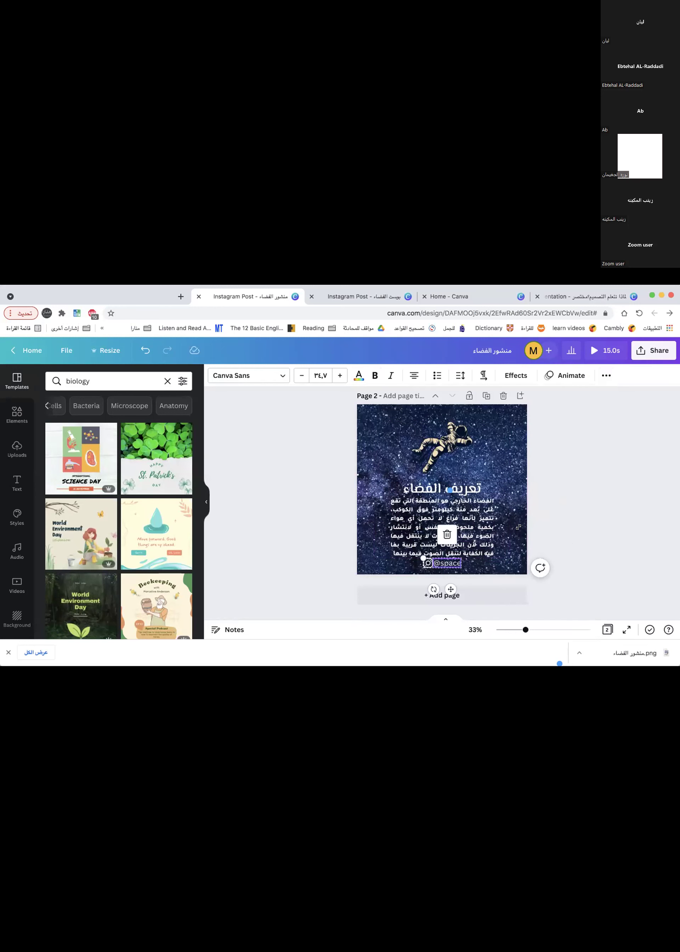
Nudge the Instagram handle group slightly down, away from the paragraph on page 2.
key("Escape")
left_click(452, 564)
key("Down")
key("Down")
key("Down")
key("Down")
key("Down")
key("Down")
key("Down")
key("Down")
key("Down")
key("Down")
key("Down")
key("Down")
key("Down")
key("Down")
key("Down")
key("Down")
key("Down")
key("Down")
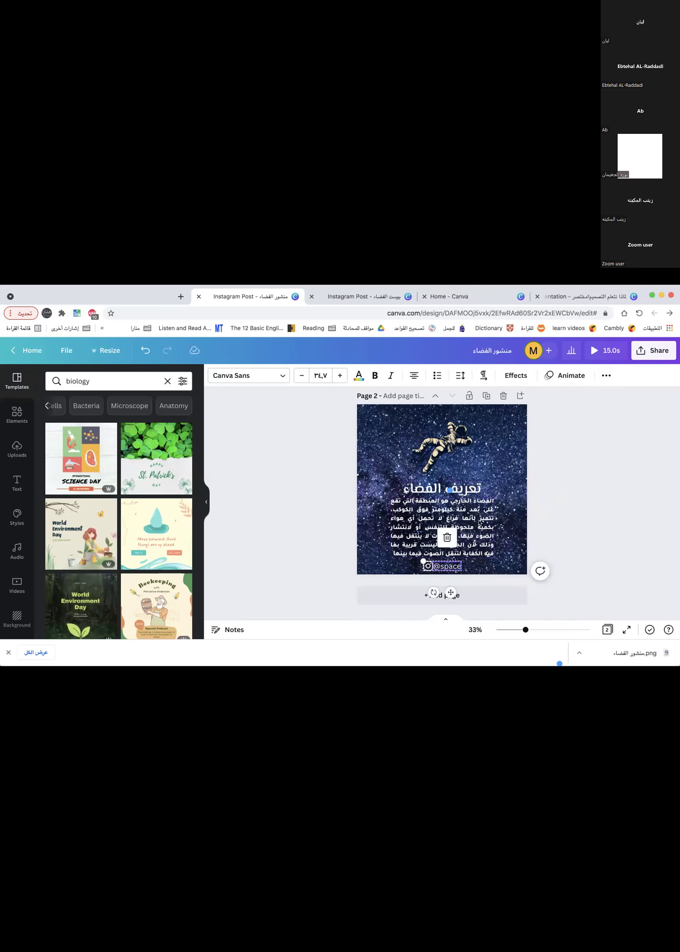
Search the elements library for "background" and refine the search to "white background".
left_click(118, 382)
double_click(82, 381)
type("background")
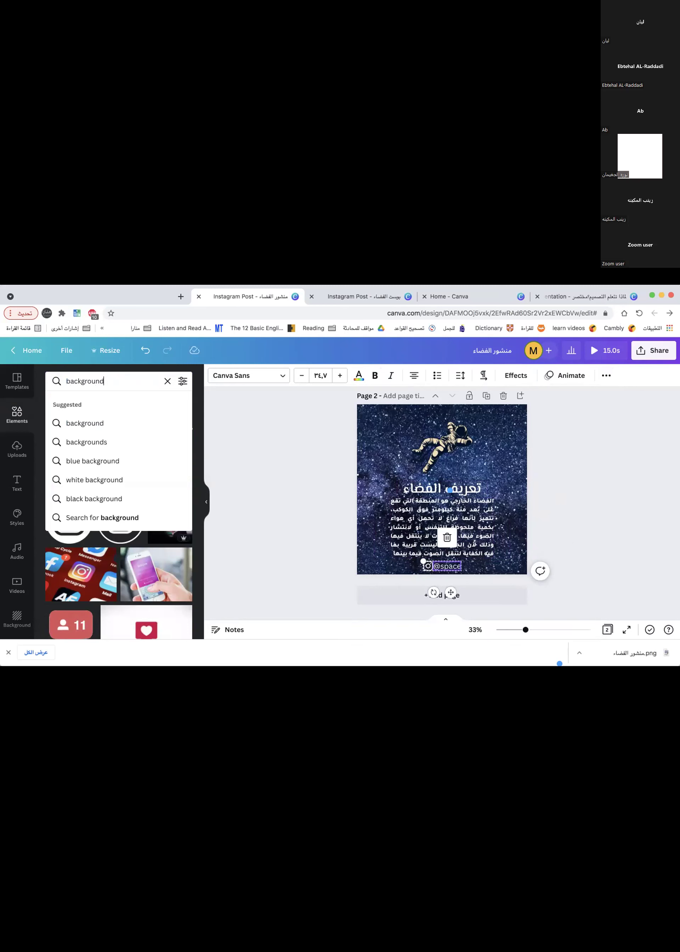
key("Return")
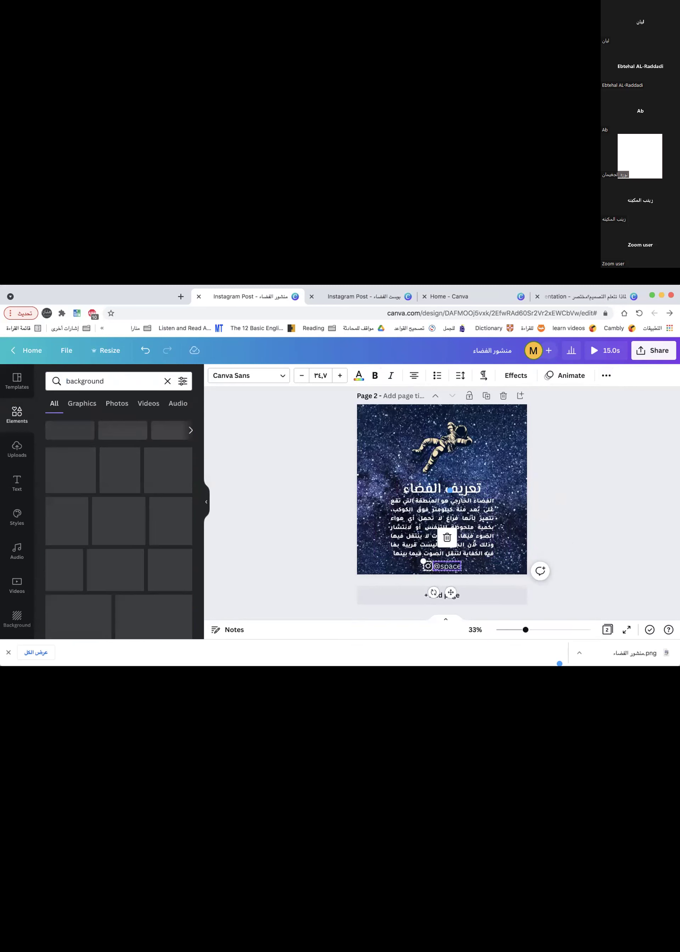
scroll(99, 509, "down", 5)
scroll(98, 509, "down", 2)
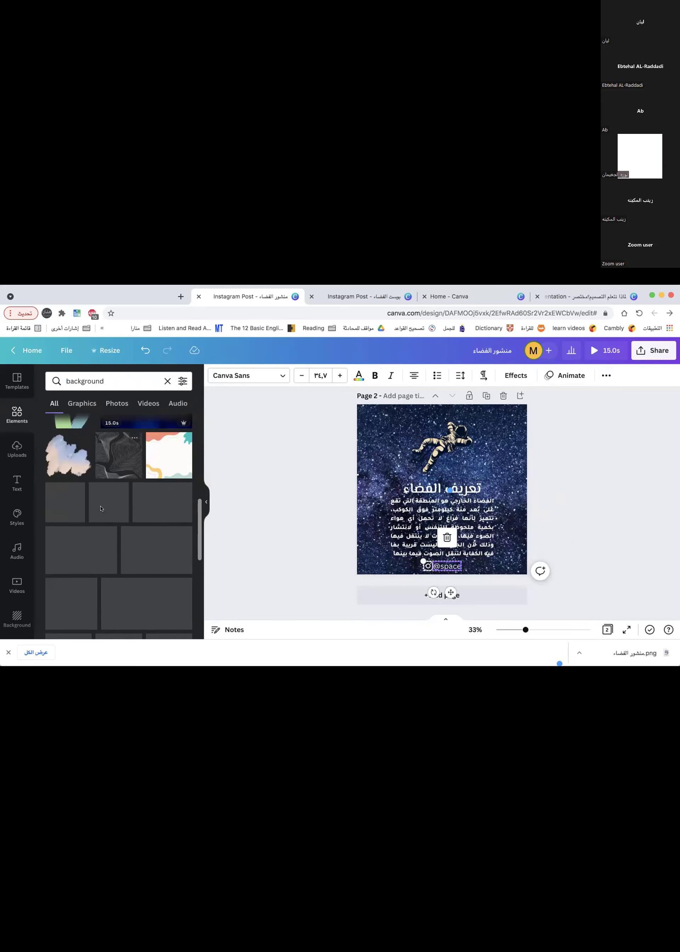
left_click(112, 382)
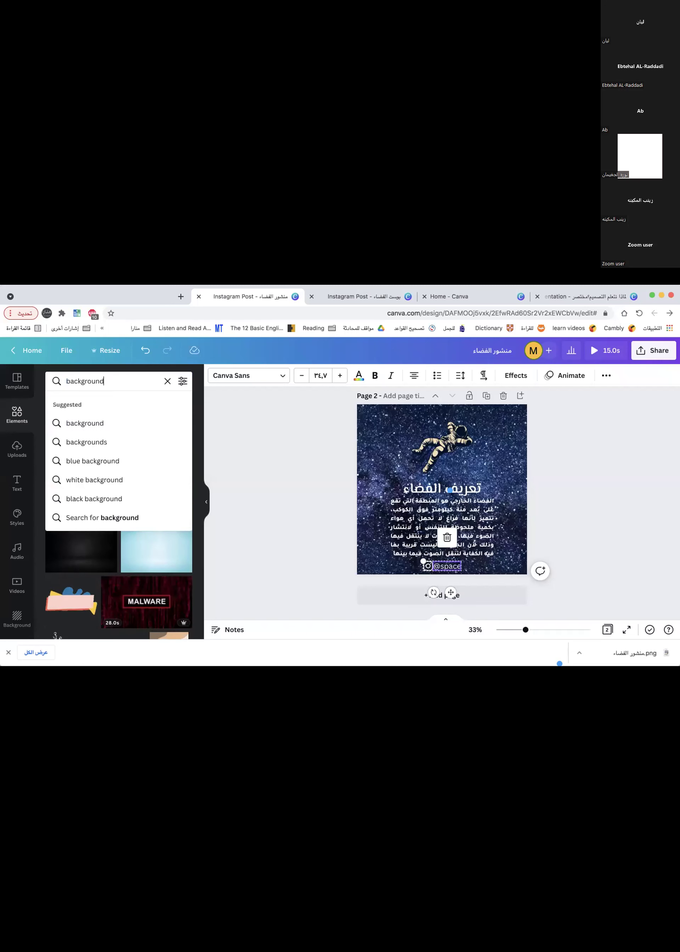
type("w")
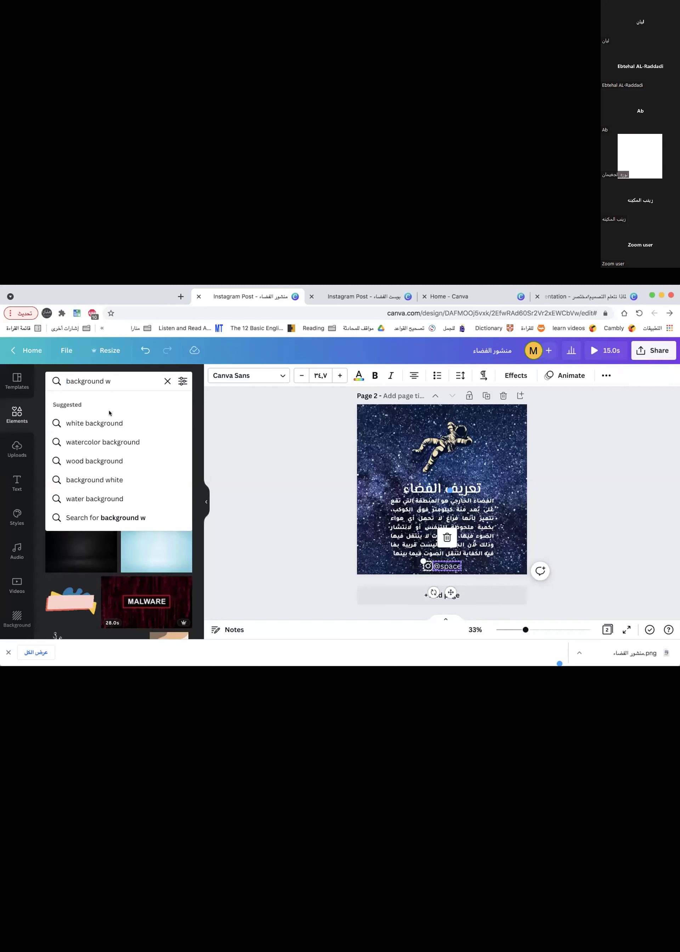
left_click(95, 423)
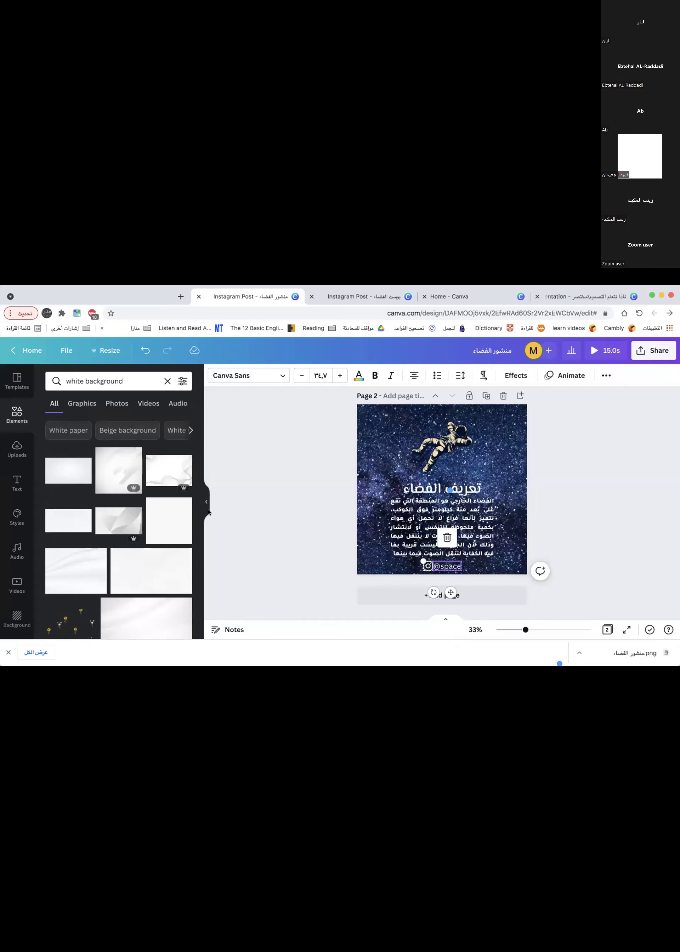
Try a semi-transparent plain white image behind page 2's title and paragraph, and delete it again.
left_click(164, 513)
left_click_drag(442, 425, 444, 473)
left_click(628, 376)
left_click(546, 412)
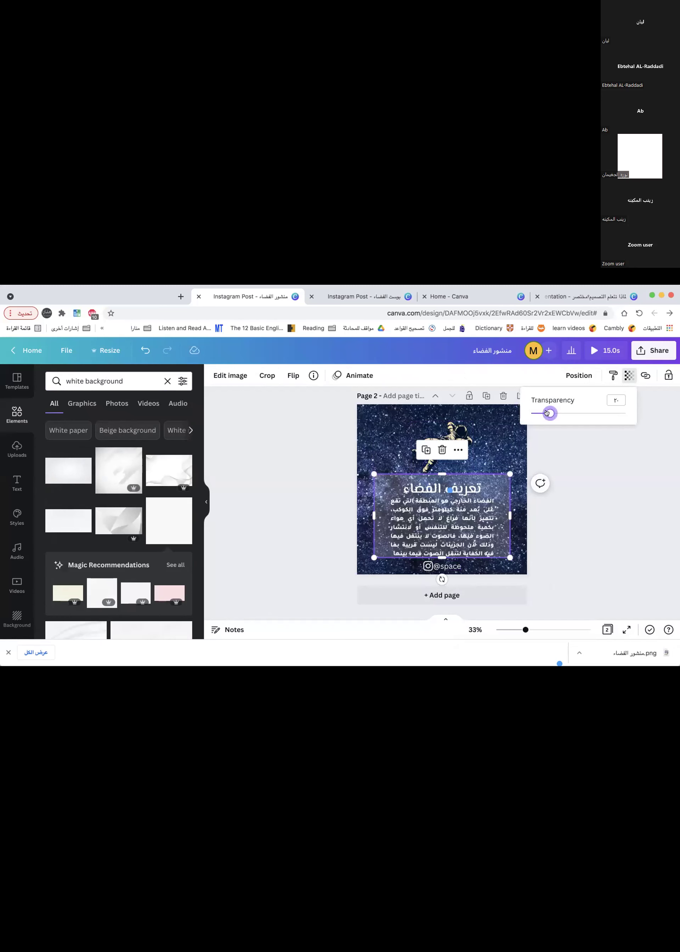
left_click_drag(551, 413, 558, 417)
left_click(570, 485)
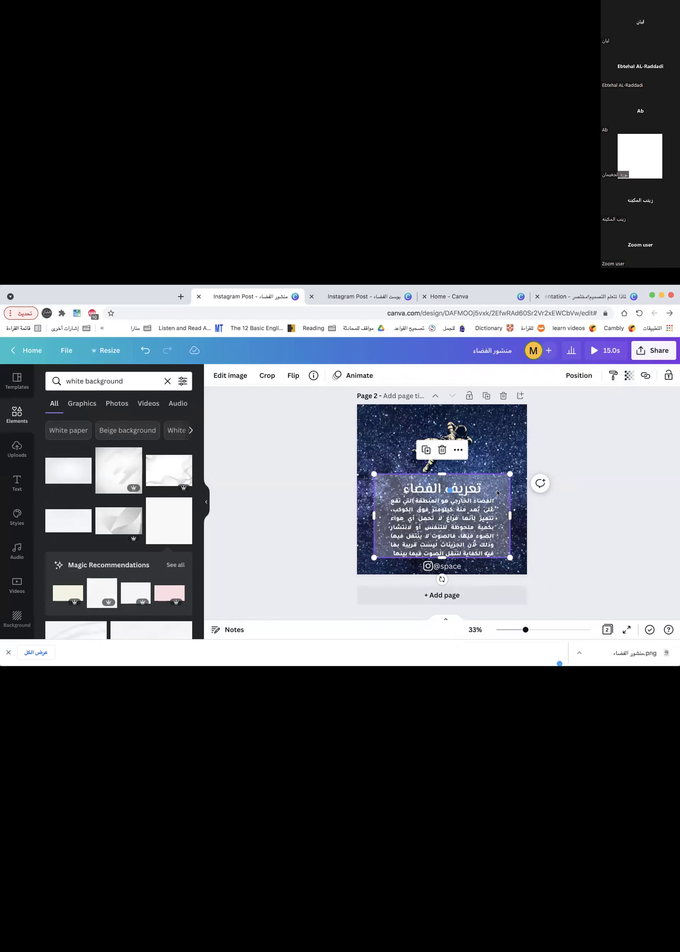
right_click(499, 483)
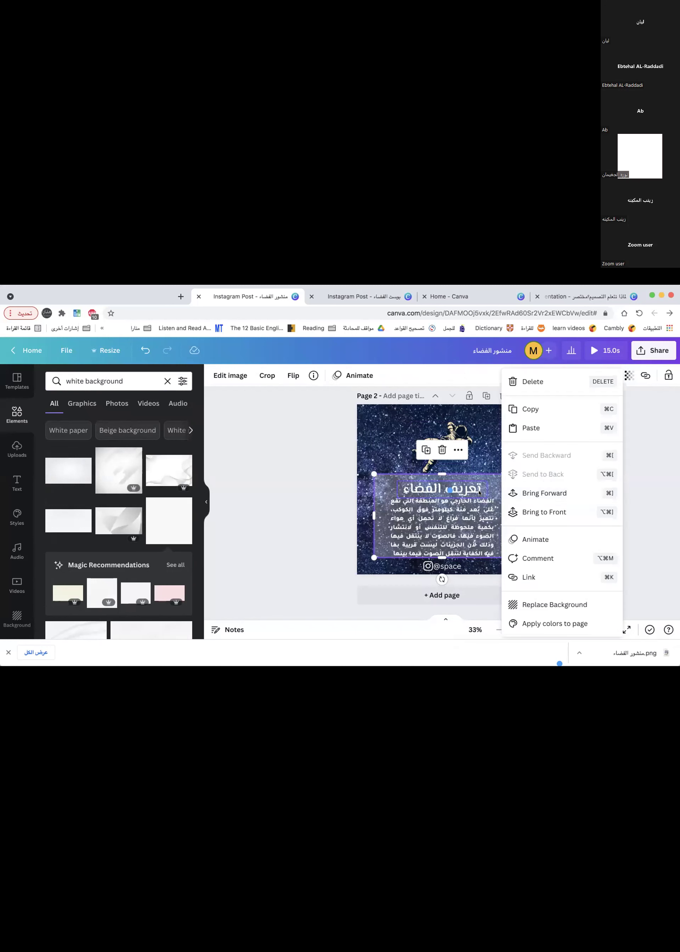
left_click(642, 516)
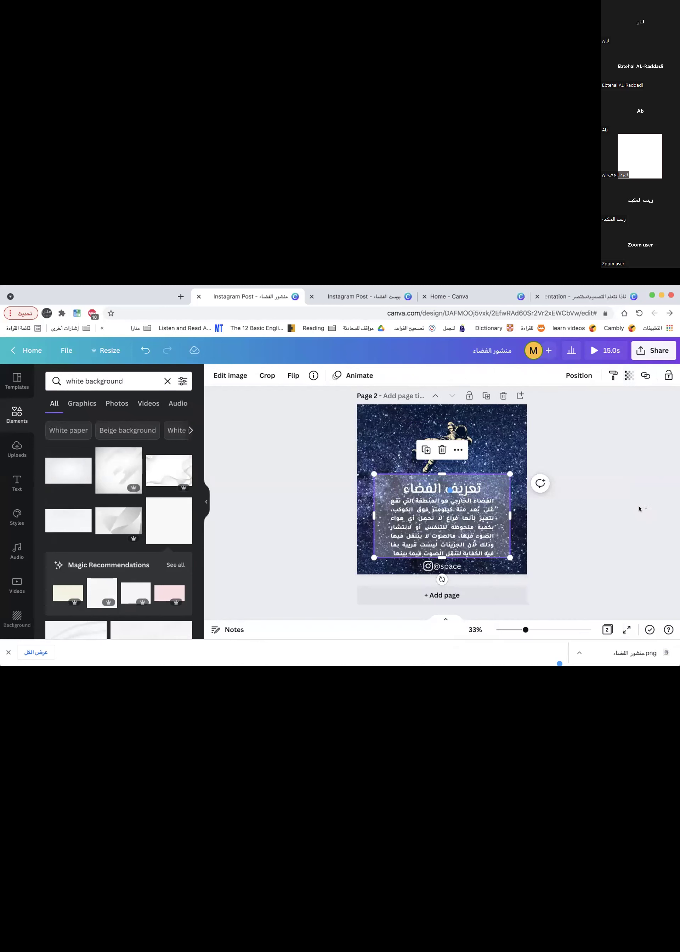
left_click(499, 481)
key("Escape")
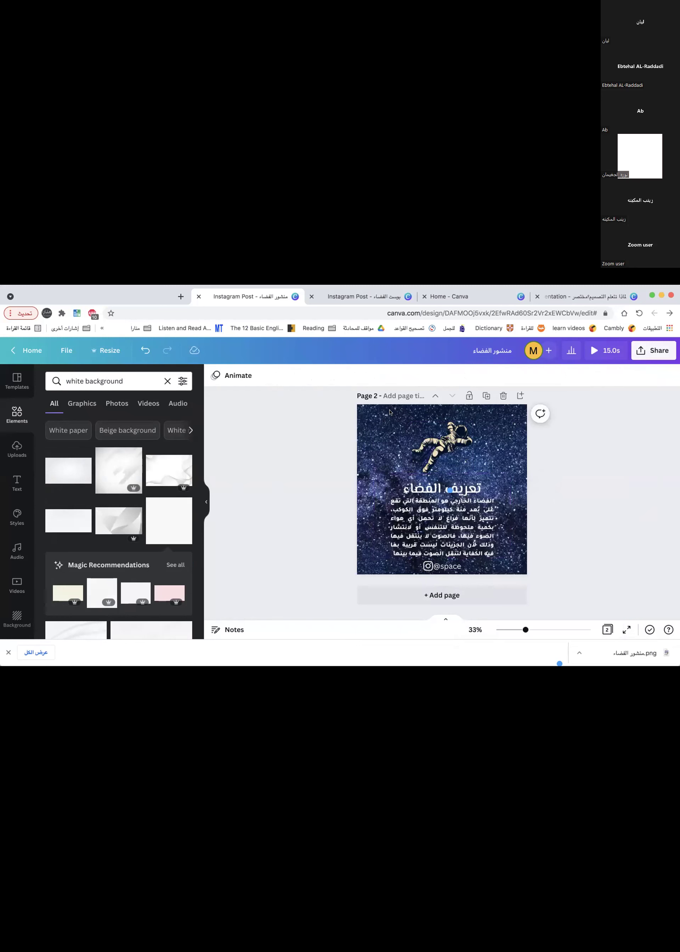
Move page 2's title slightly up, keeping it centred between the astronaut and the paragraph.
left_click(475, 489)
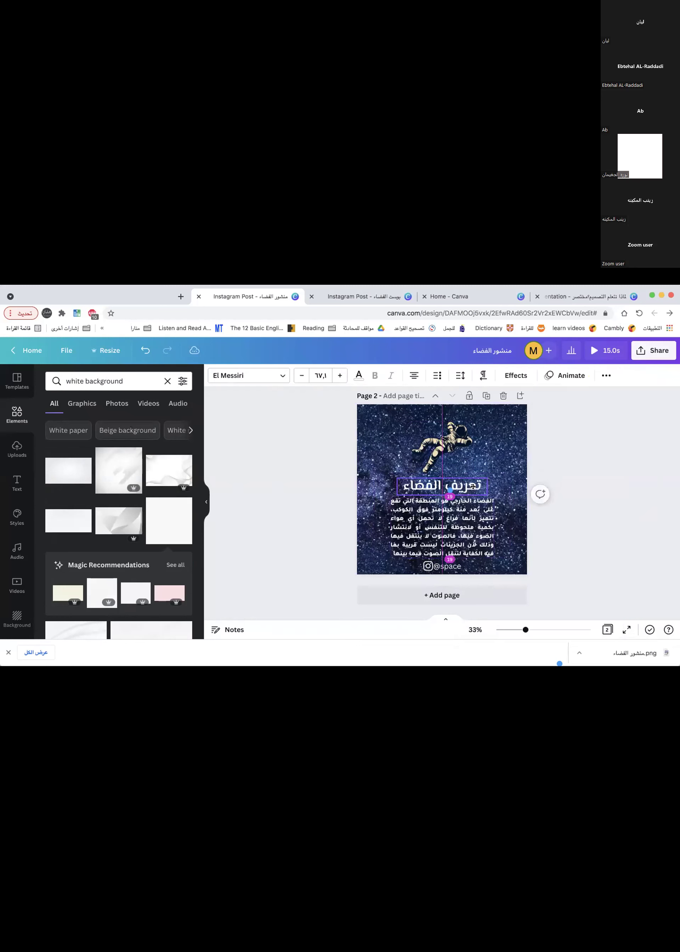
left_click(573, 486)
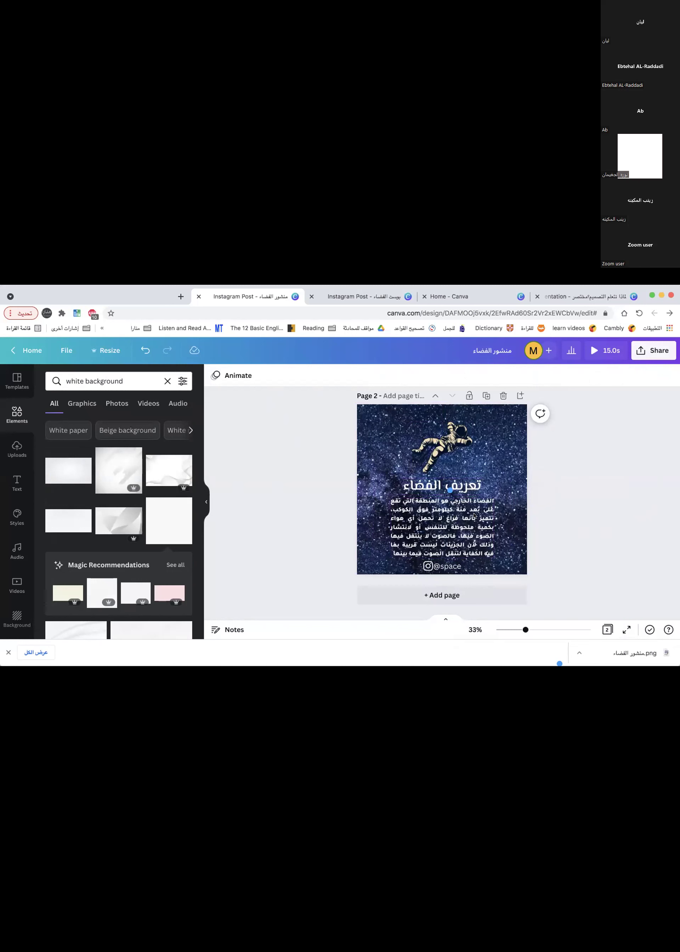
Insert the torn white paper graphic on page 2, send it to the back and fit it behind the paragraph.
scroll(544, 515, "up", 5)
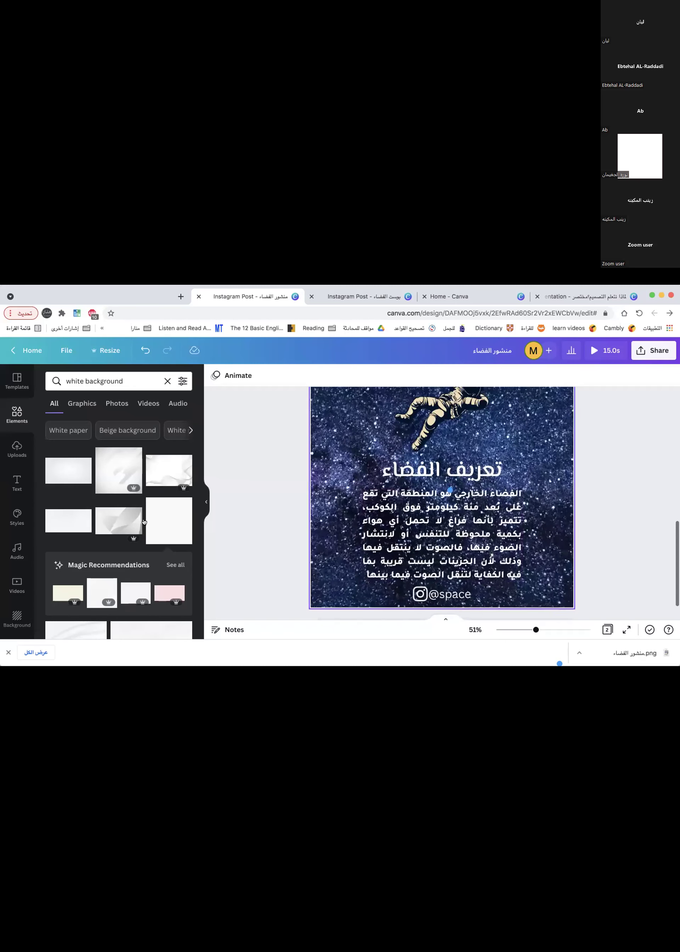
scroll(160, 527, "down", 5)
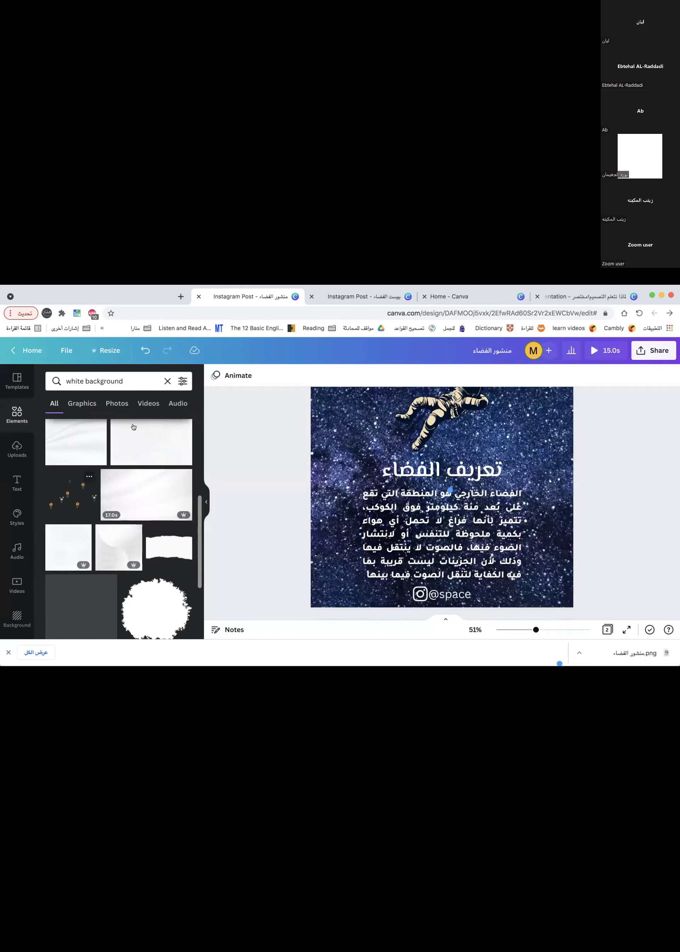
left_click(173, 532)
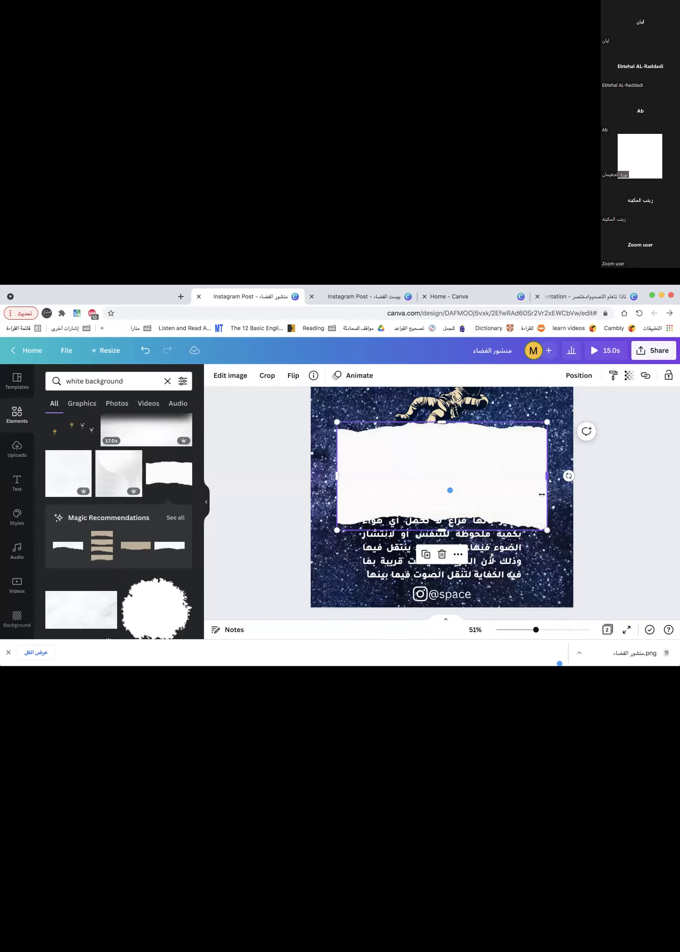
right_click(530, 460)
left_click(550, 474)
left_click_drag(519, 454, 517, 514)
left_click_drag(440, 486, 440, 474)
Nudge page 2's paragraph up on the torn paper and raise the title clear of the paper's upper edge.
left_click(479, 509)
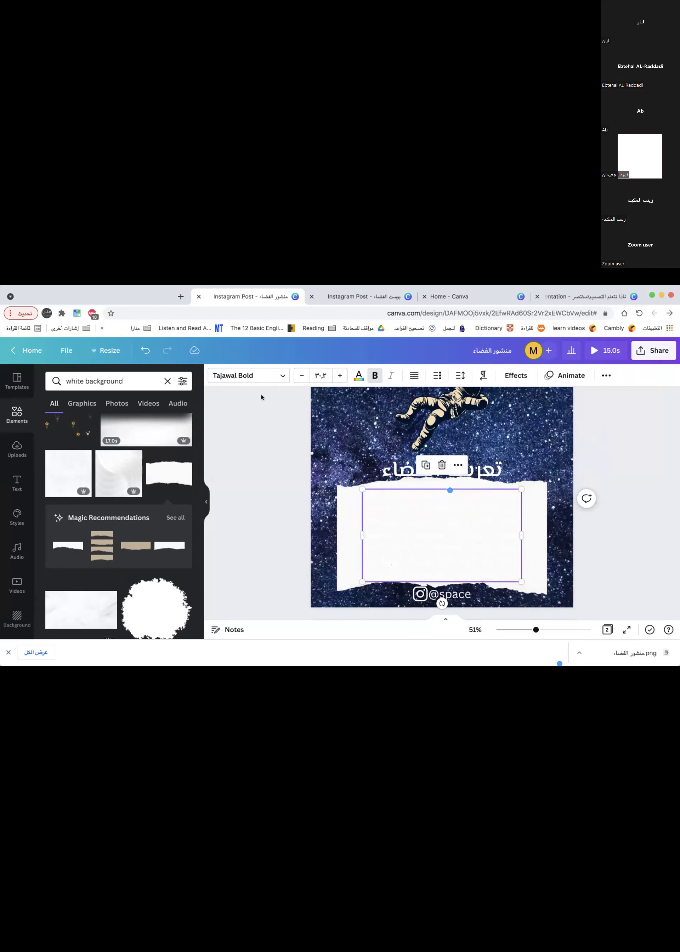
left_click_drag(467, 531, 466, 531)
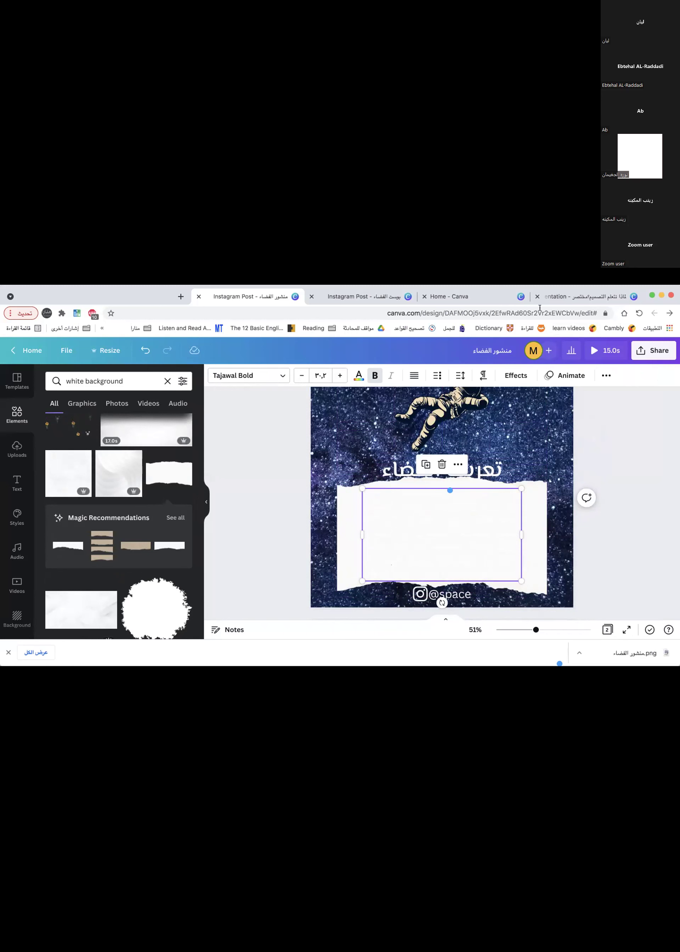
left_click_drag(490, 464, 490, 458)
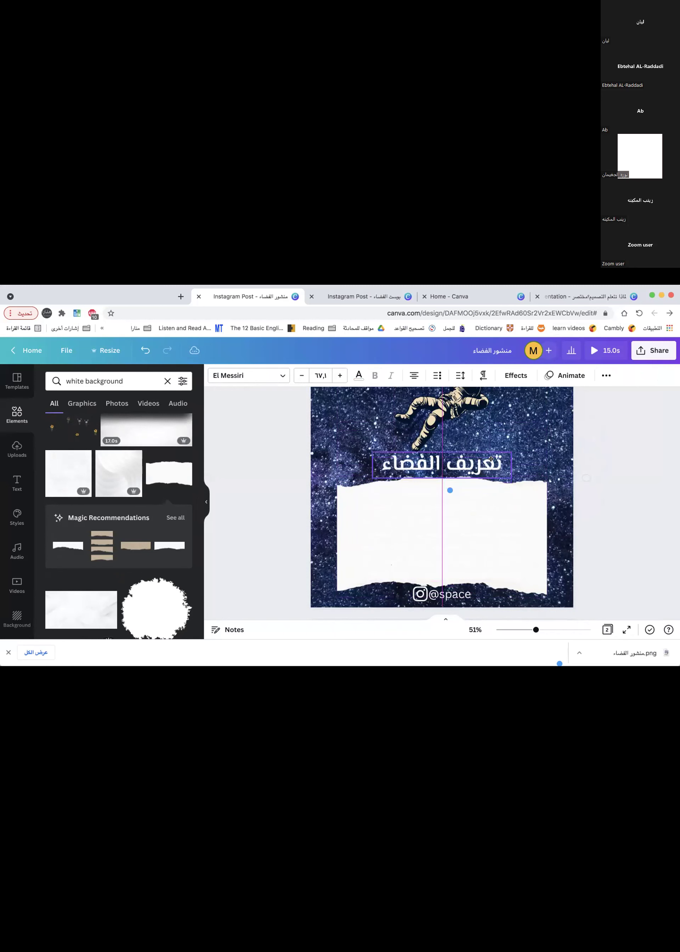
Colour page 2's paragraph dark navy blue from the document colours.
left_click(359, 374)
left_click(106, 424)
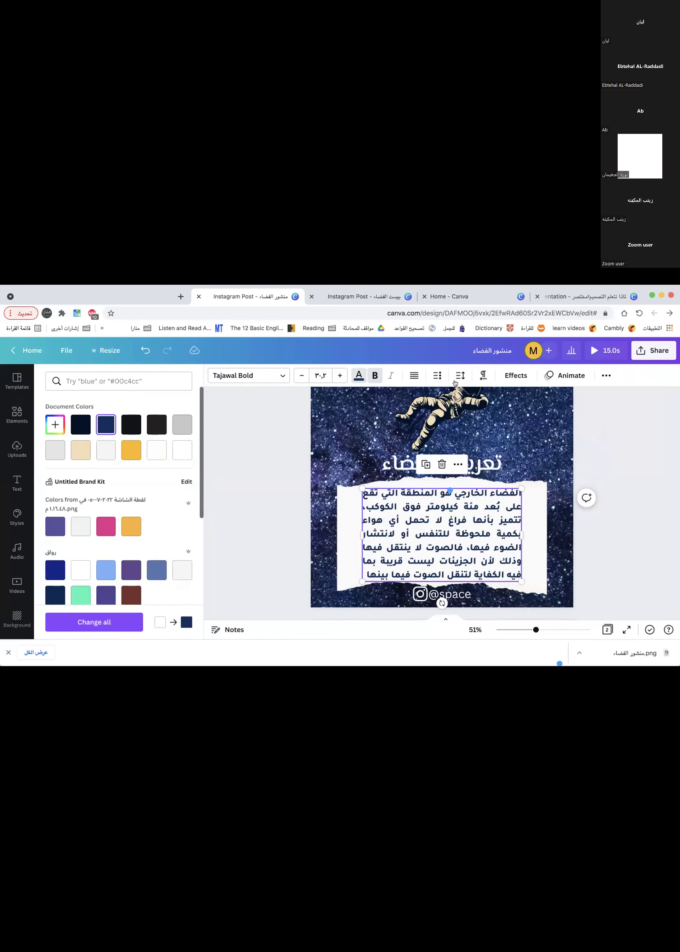
key("Escape")
left_click(607, 539)
Play the design preview to check page 2's animated layout, and return to the editor.
scroll(609, 538, "down", 3)
left_click(592, 350)
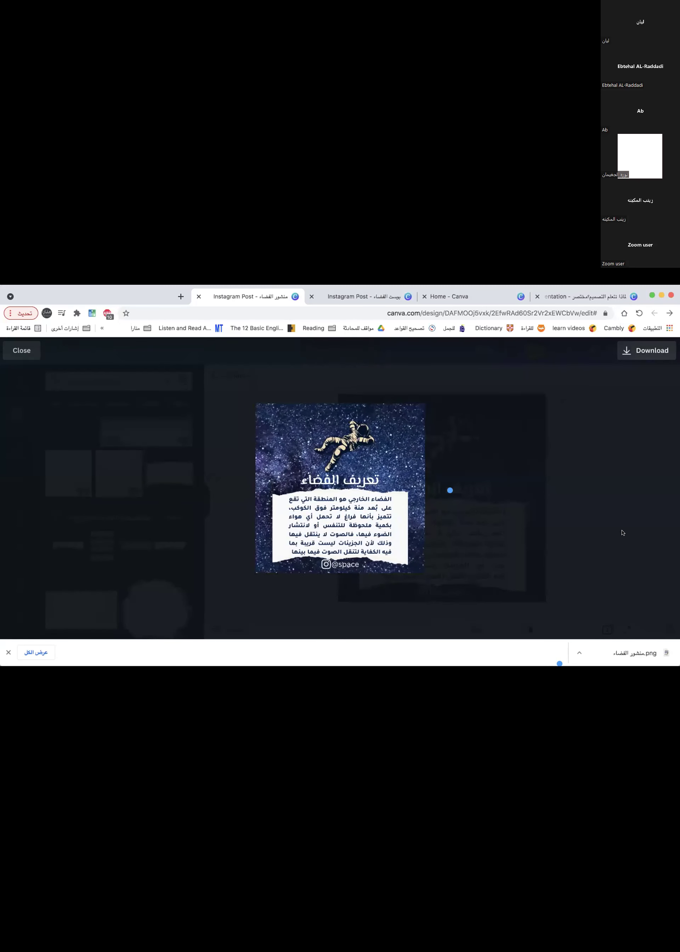
key("Escape")
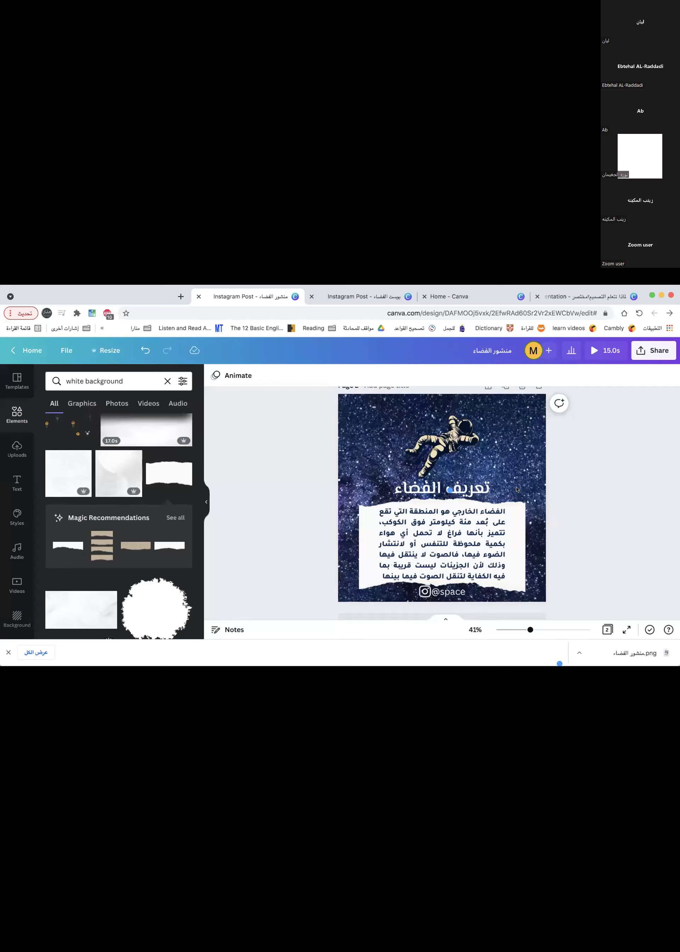
Nudge page 2's title slightly up and group the paragraph with the torn paper.
left_click_drag(458, 442, 466, 483)
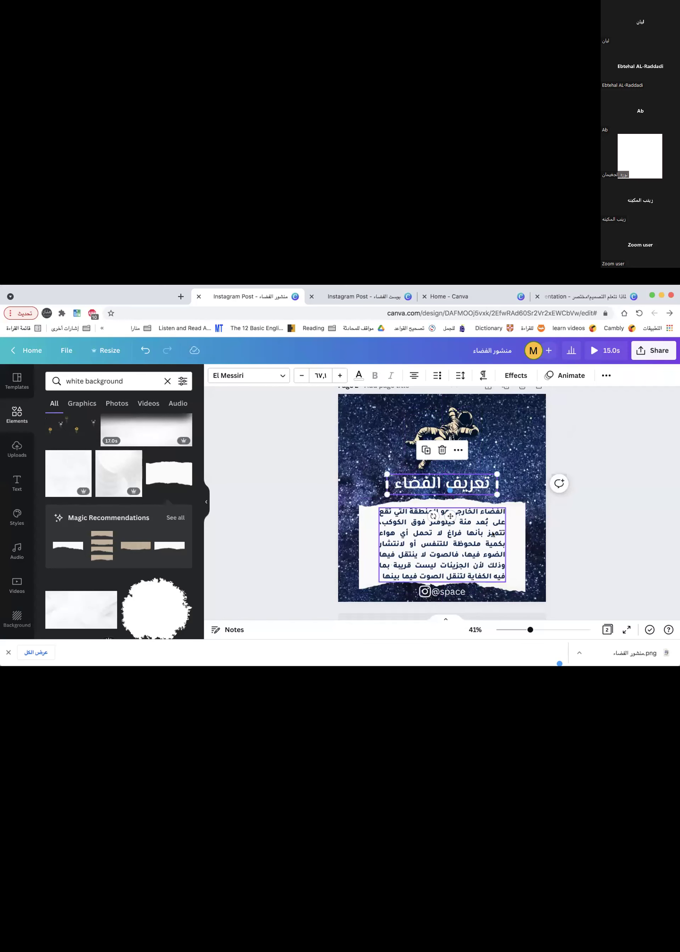
left_click(478, 532)
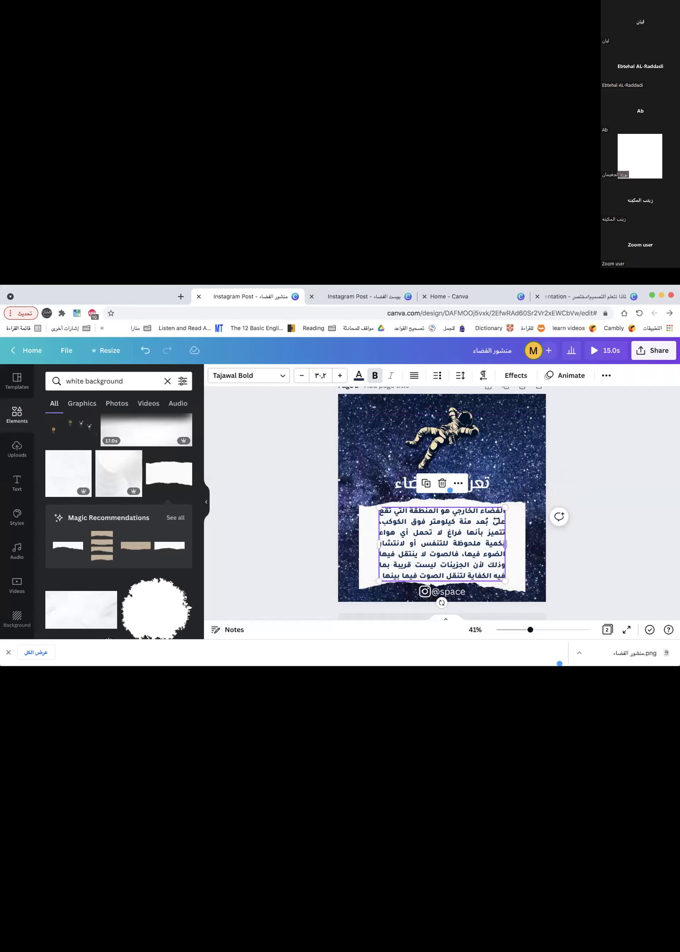
left_click(519, 519, "shift")
right_click(517, 520)
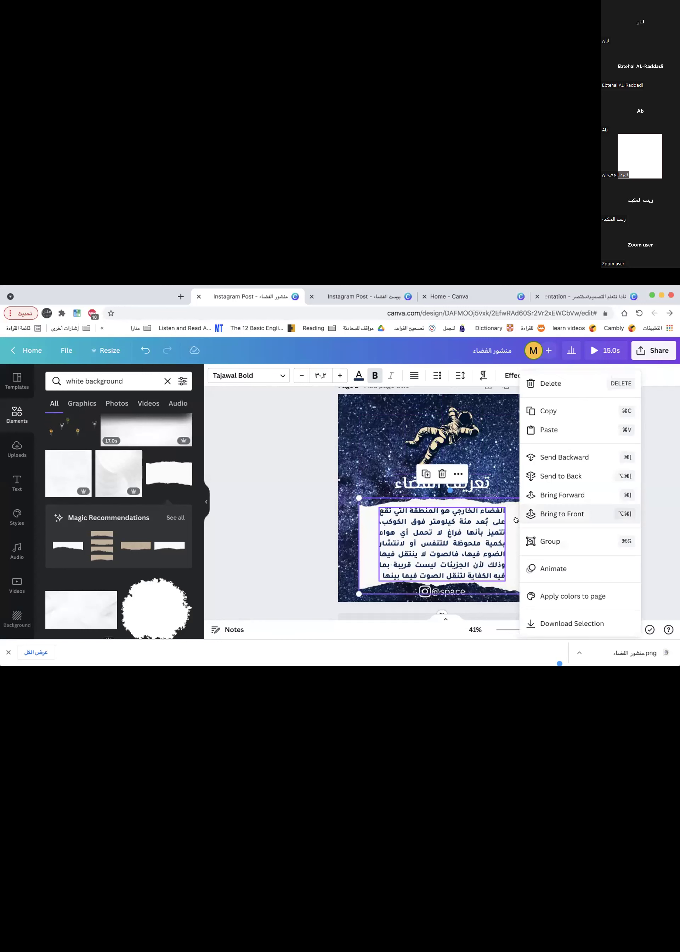
left_click(544, 540)
left_click(481, 484, "shift")
left_click(445, 445, "shift")
left_click(607, 375)
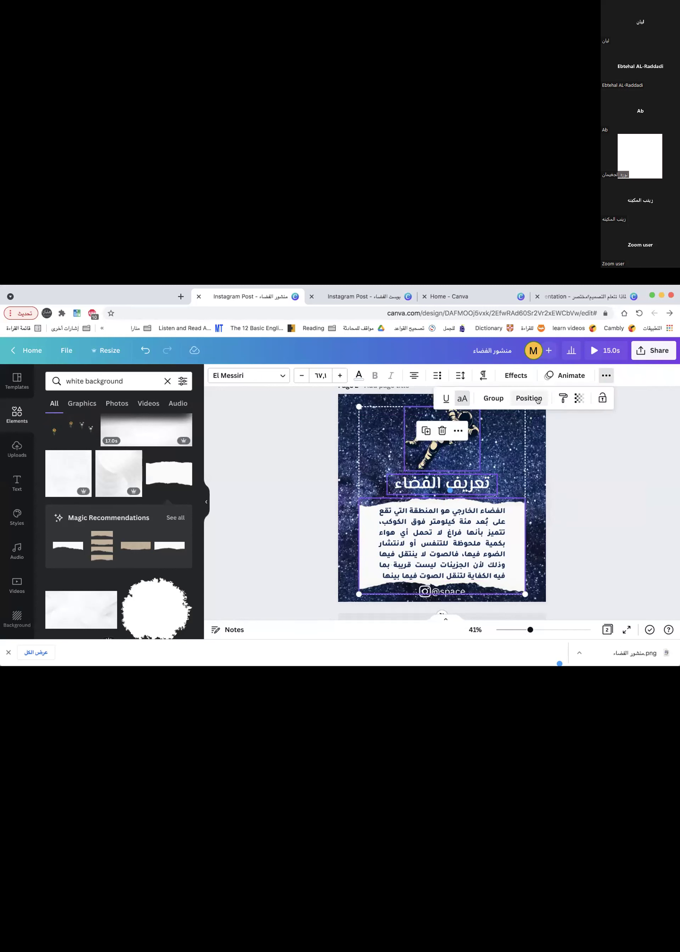
left_click(523, 398)
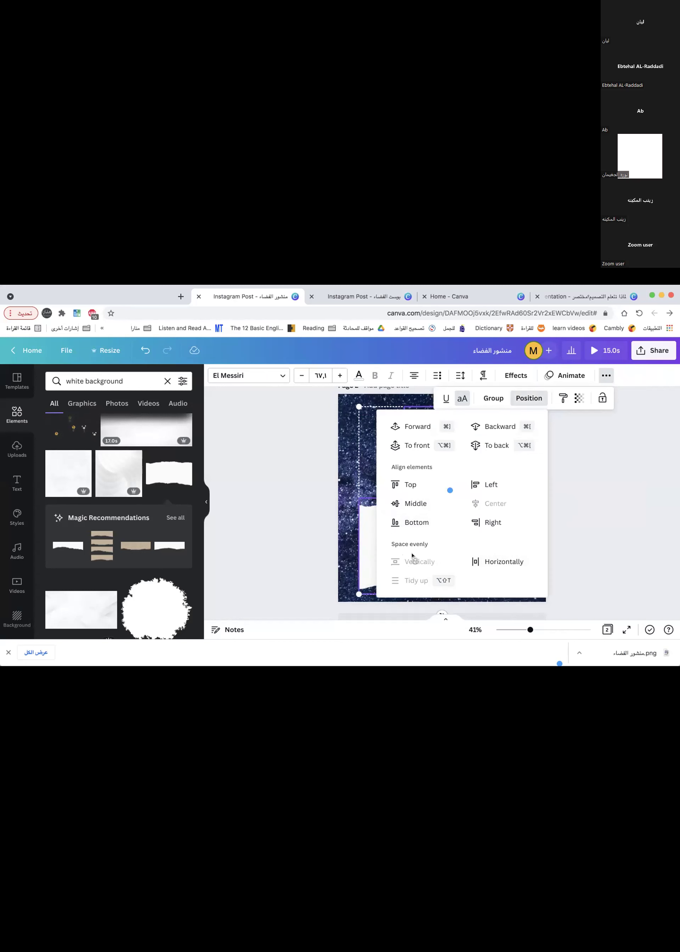
left_click(608, 510)
Move the astronaut up to page 2's top edge and space it, the title and the paragraph group evenly vertically.
left_click_drag(445, 467, 440, 454)
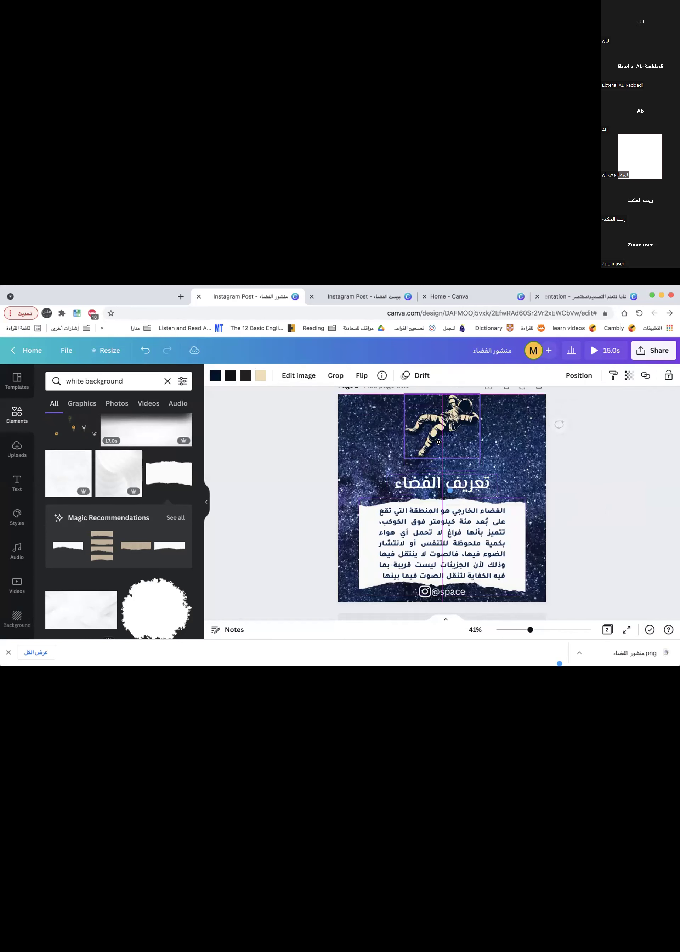
left_click(481, 490, "shift")
left_click(606, 375)
left_click(524, 400)
left_click(395, 560)
left_click(299, 532)
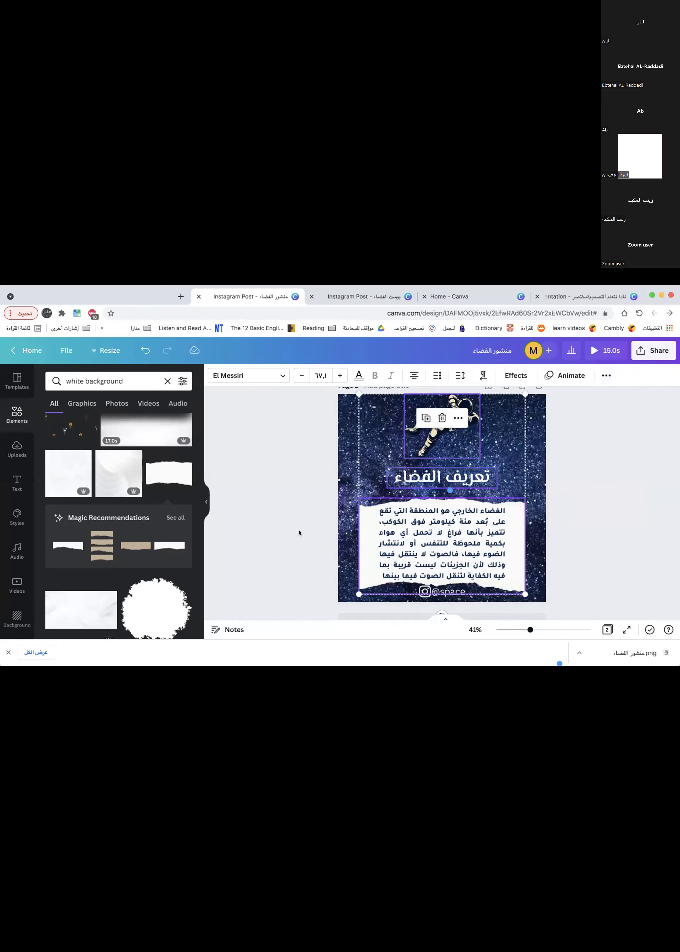
left_click(610, 502)
left_click(444, 440)
left_click(622, 493)
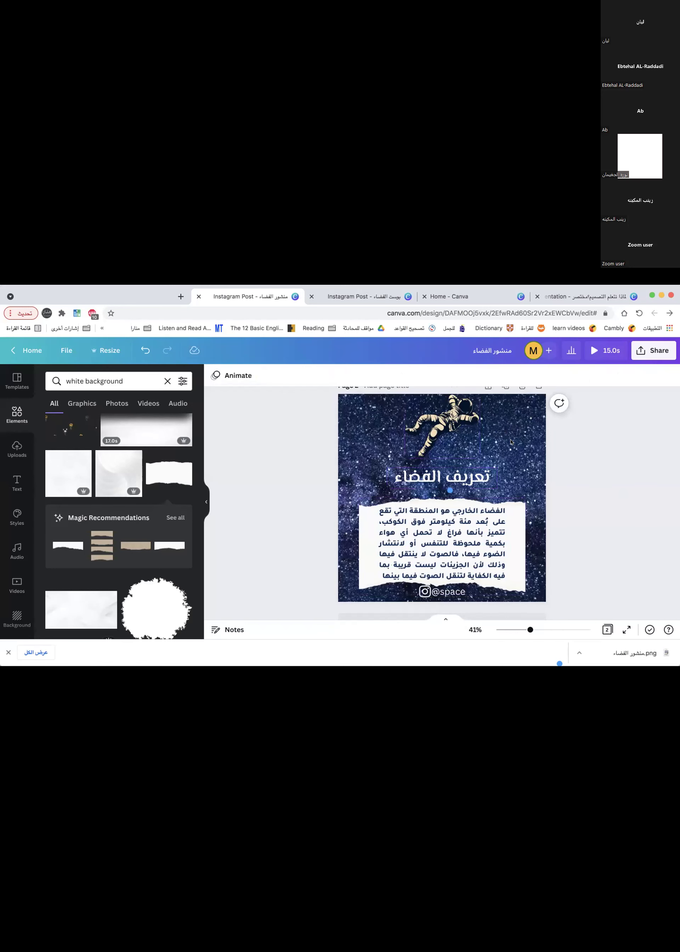